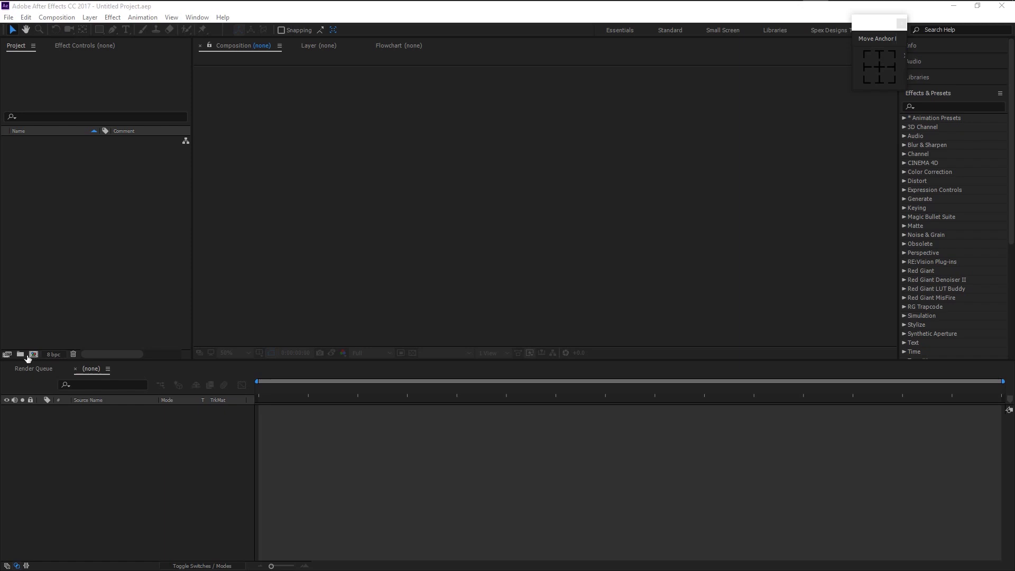
Create a composition named "lower Third" with a duration of 0:00:10:04
click(34, 355)
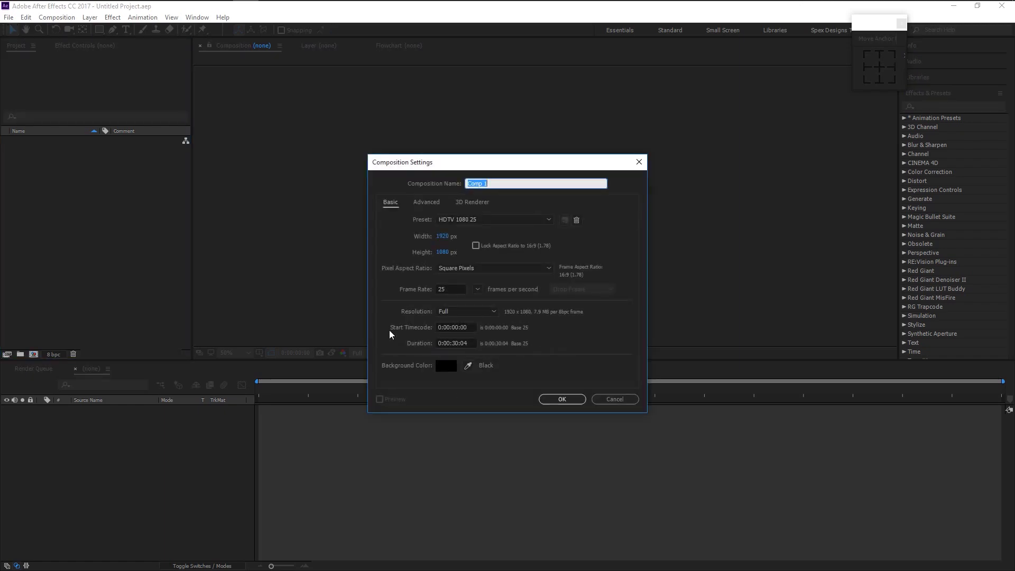
text(lower Third)
click(456, 343)
text(1004)
click(574, 398)
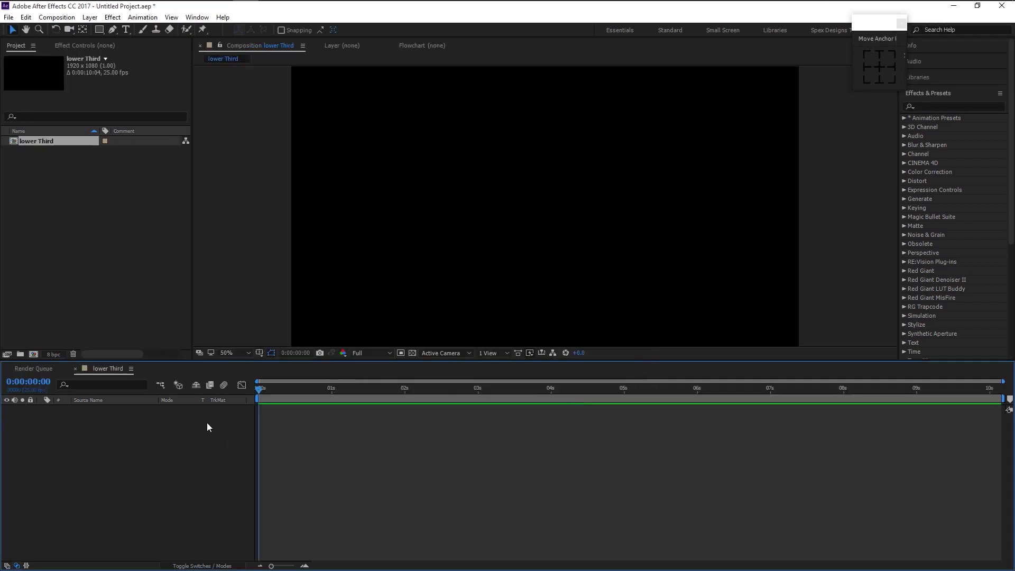
Set up the Type tool with white (FFFFFF) as the text colour and Nexa Bold as the font
click(124, 29)
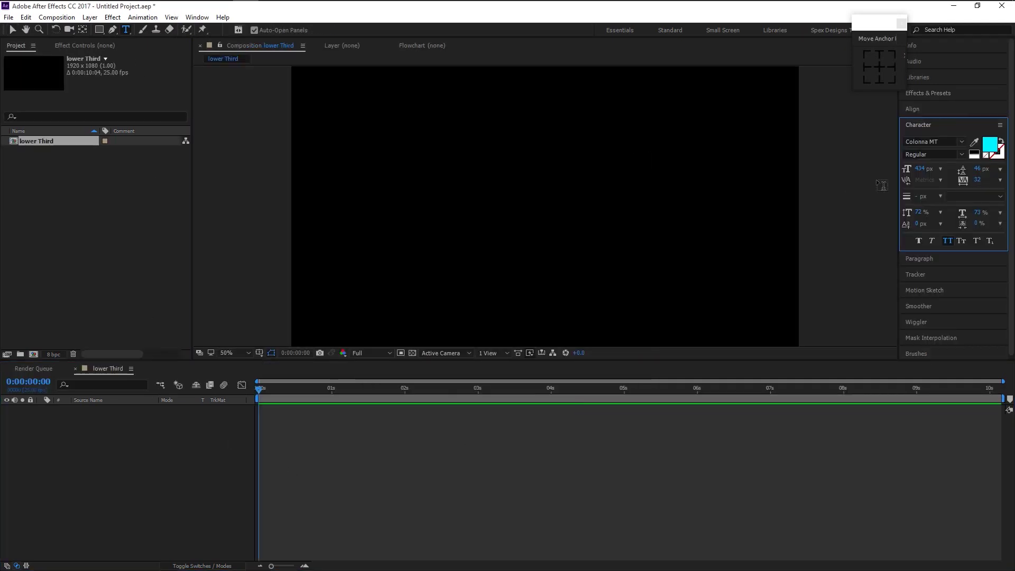
click(990, 144)
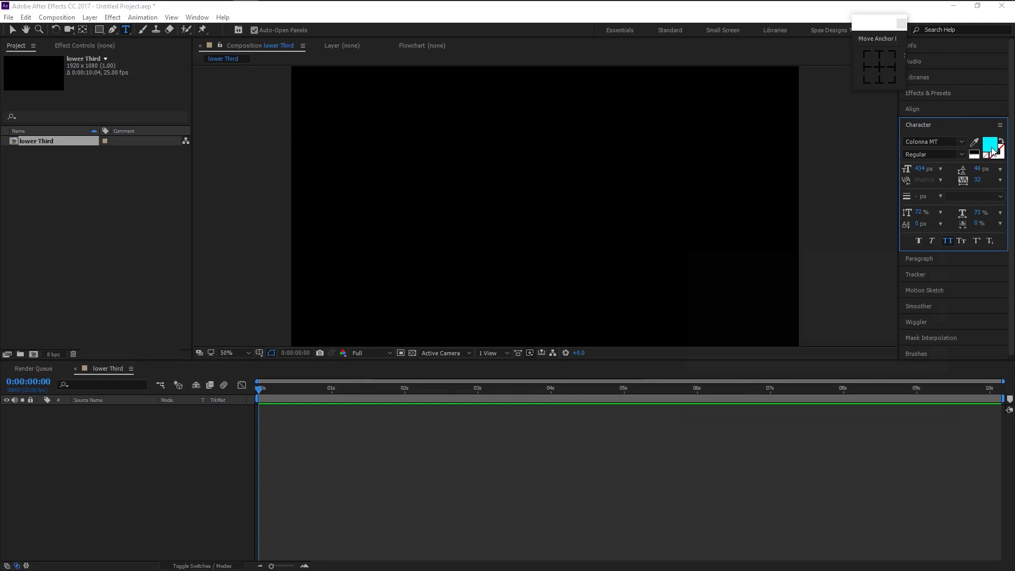
drag(739, 326, 671, 244)
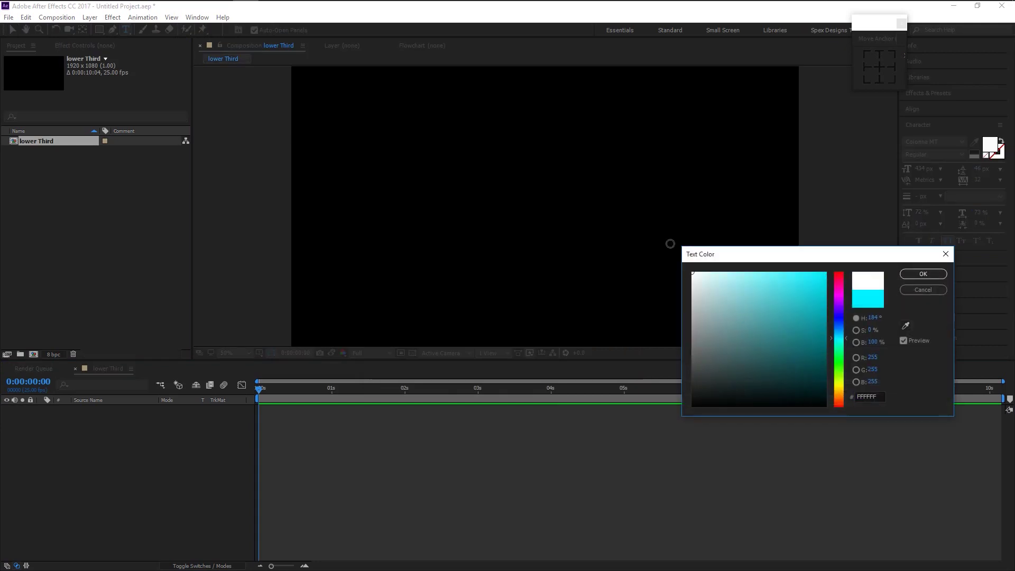
click(924, 273)
click(920, 141)
text(Nexa Bold)
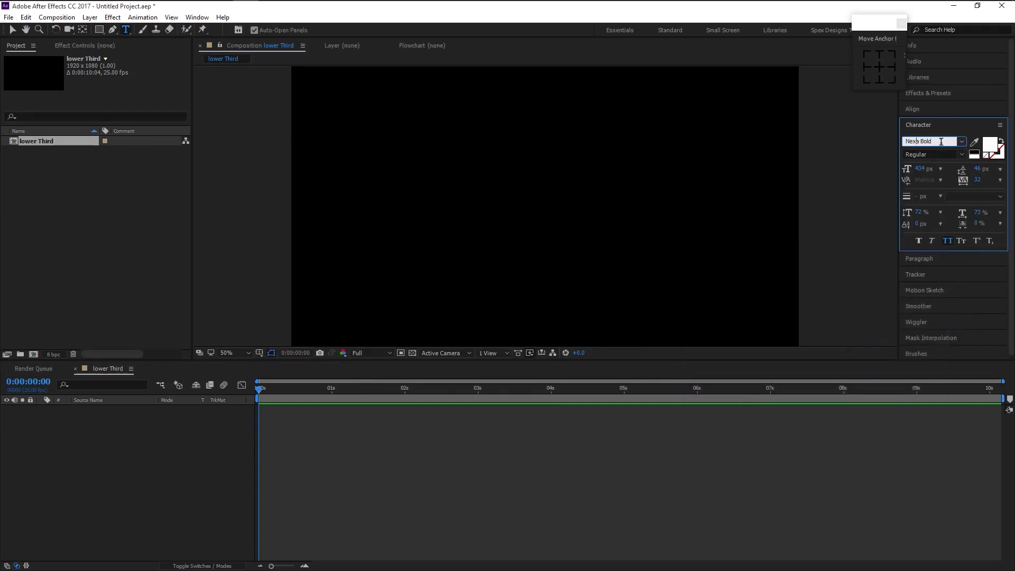
Add the text "Gentle psd" in the upper part of the composition and set its font size to 243 px
click(379, 200)
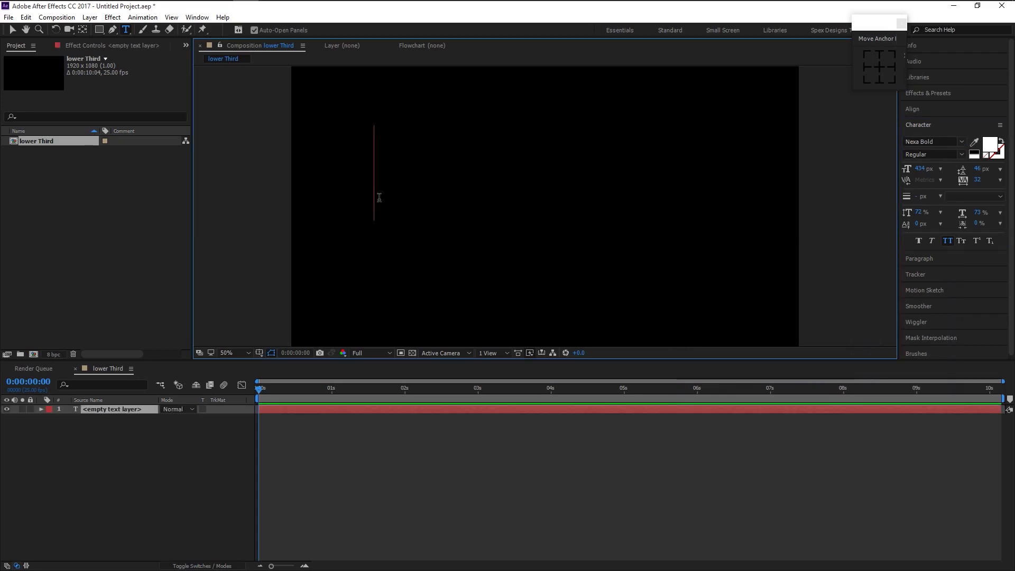
text(Gentle psd)
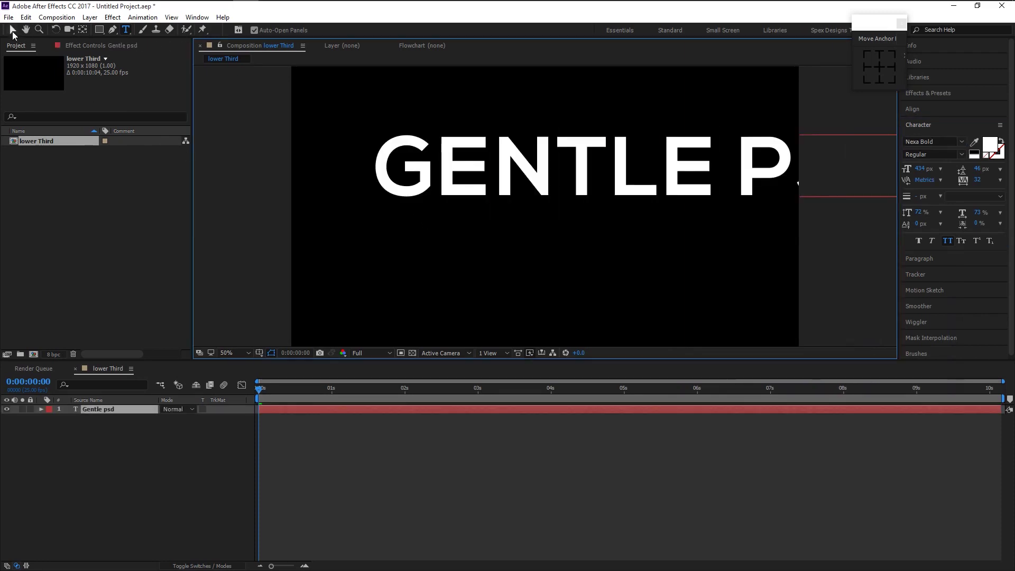
key(Escape)
key(v)
click(879, 67)
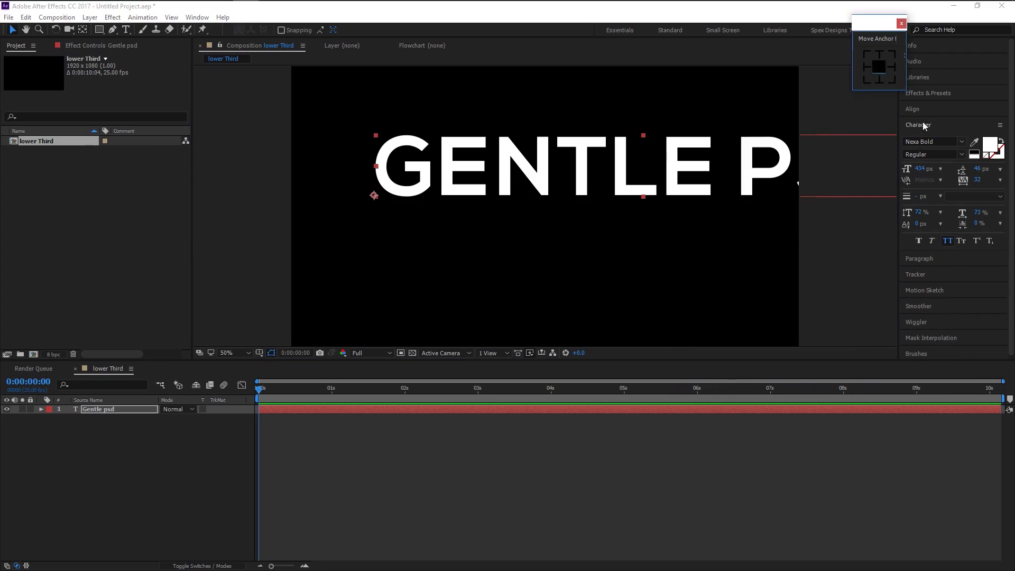
drag(920, 169, 601, 160)
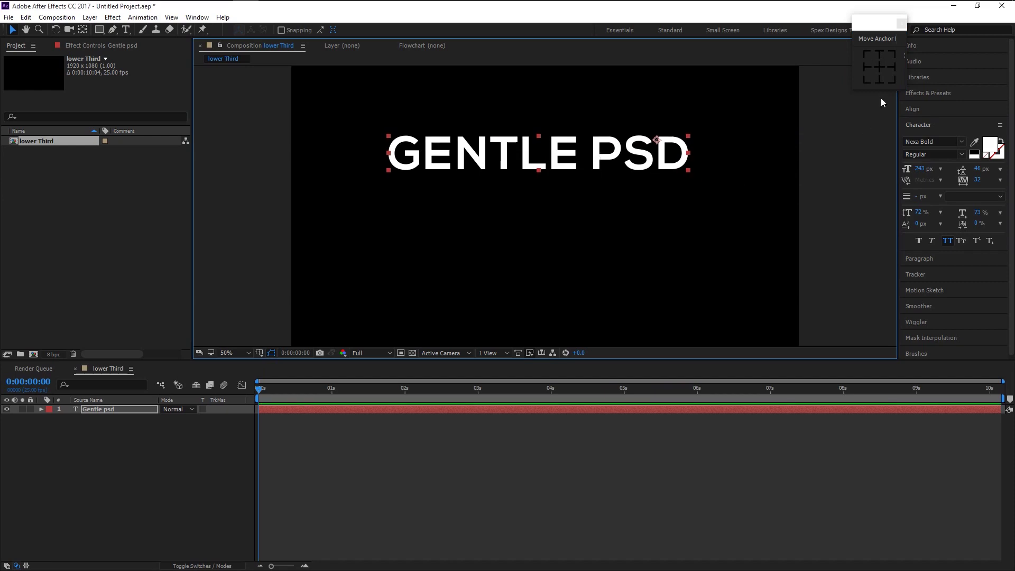
Centre the text layer's anchor point on the text and make the layer 3D
click(880, 66)
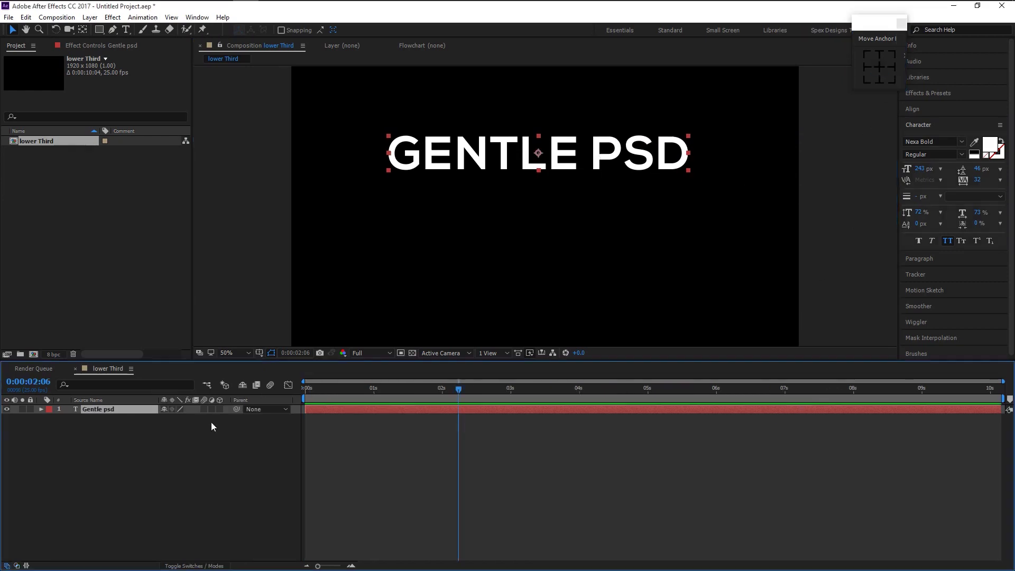
click(219, 410)
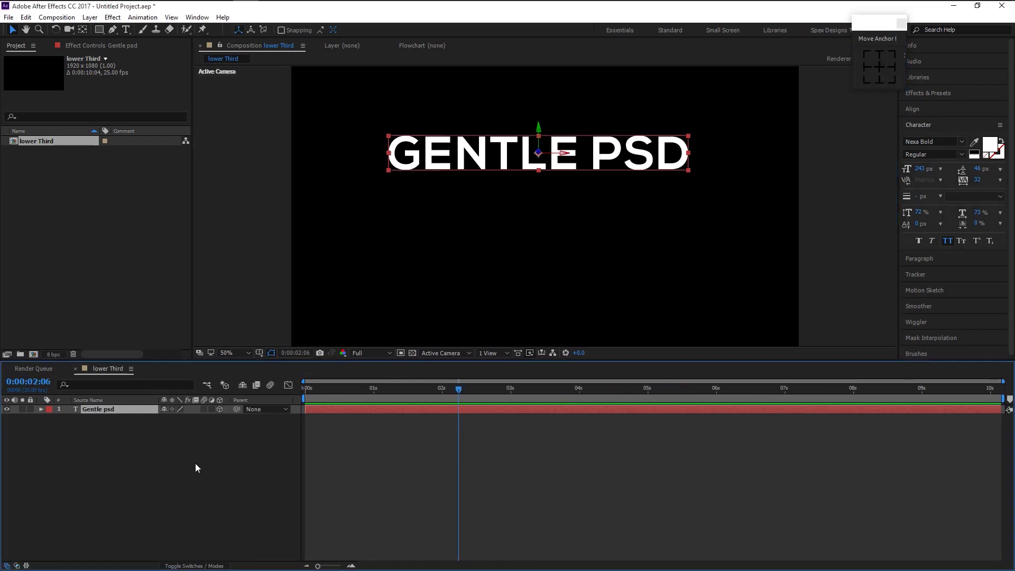
click(126, 432)
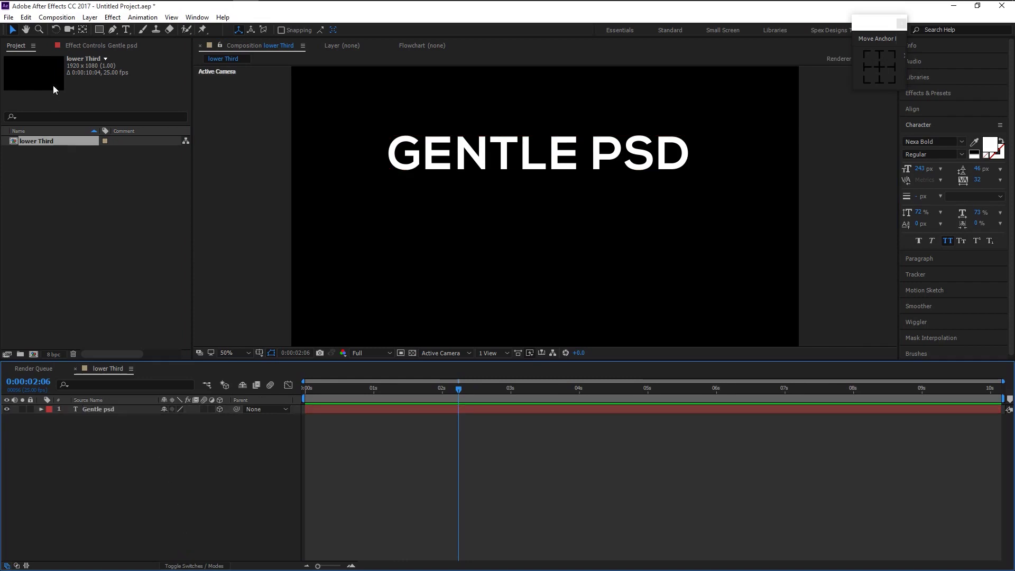
Draw a wide, thin white rectangle as a new shape layer below the text and centre its anchor point
click(99, 30)
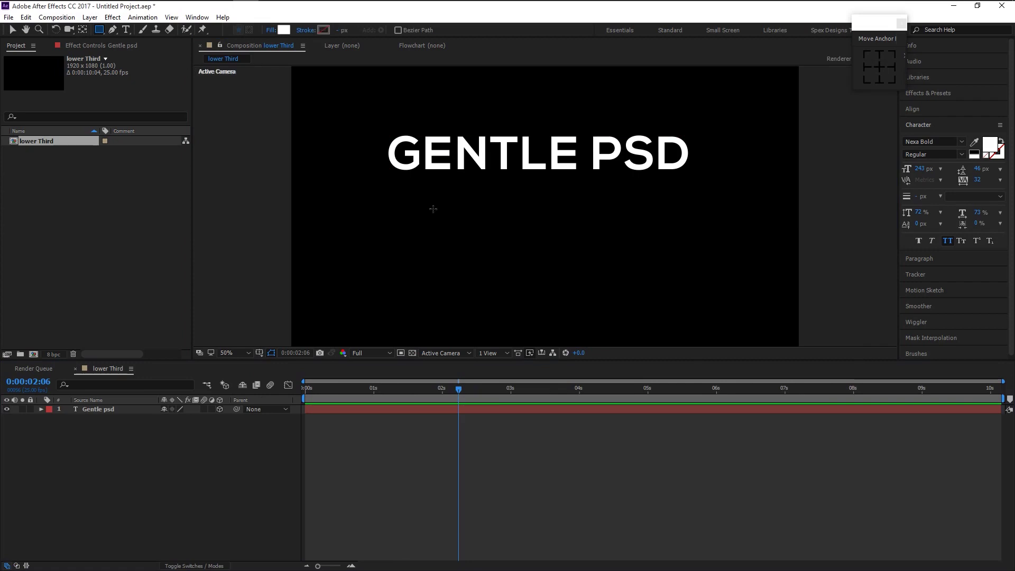
drag(428, 207, 651, 236)
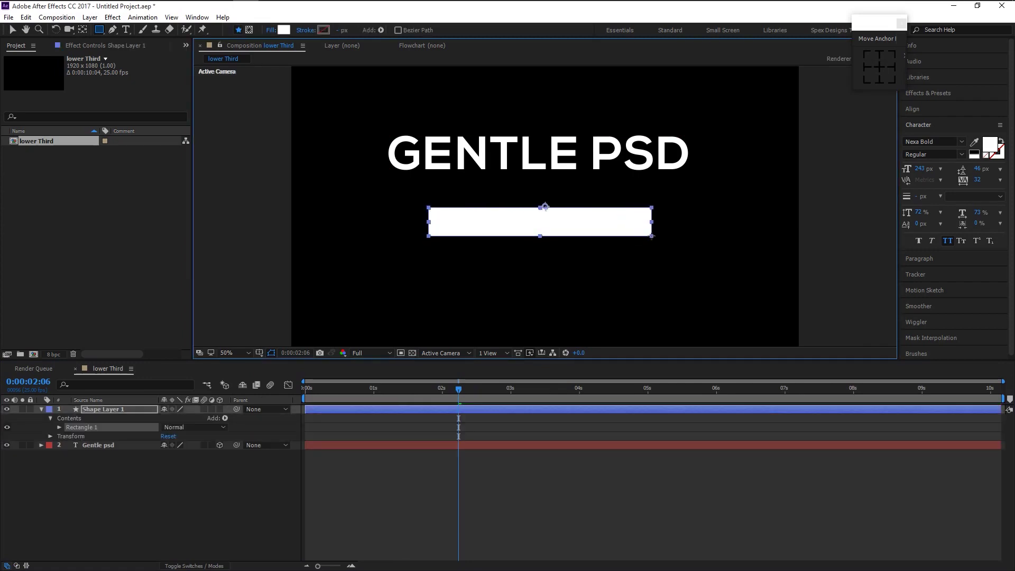
click(880, 67)
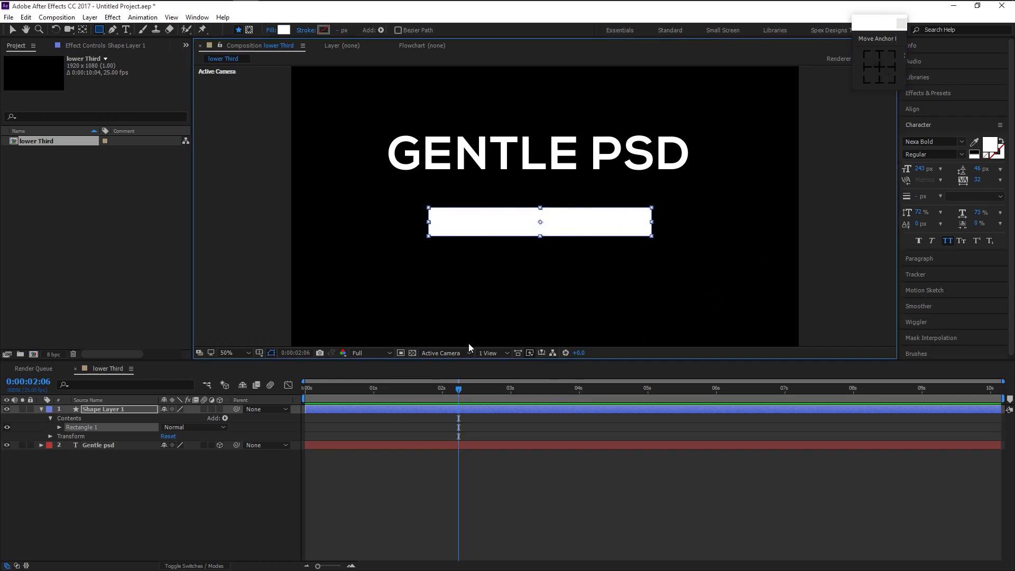
key(v)
drag(570, 235, 572, 238)
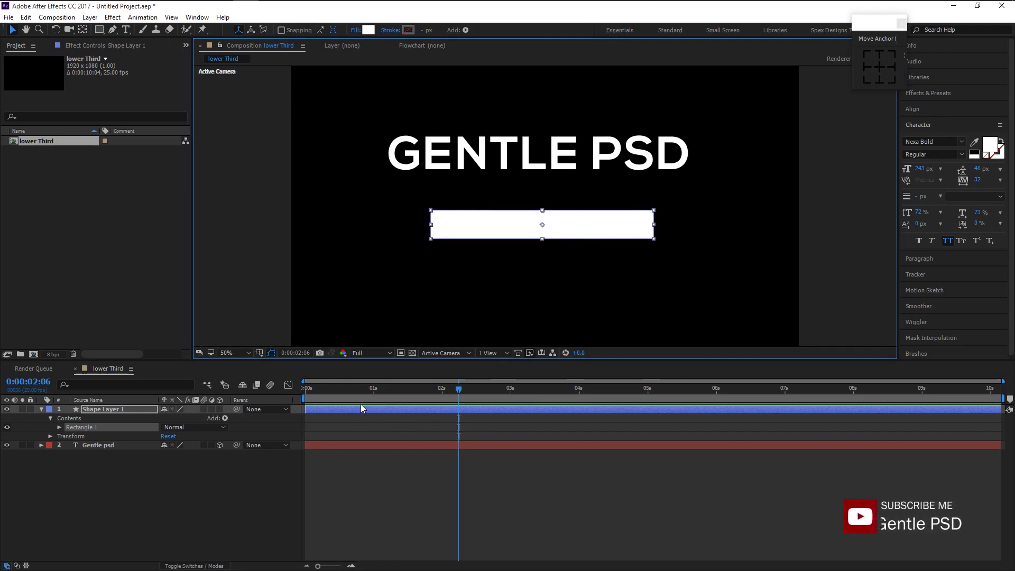
Make the rectangle's shape layer 3D and show the rotation properties of both the shape and text layers
key(r)
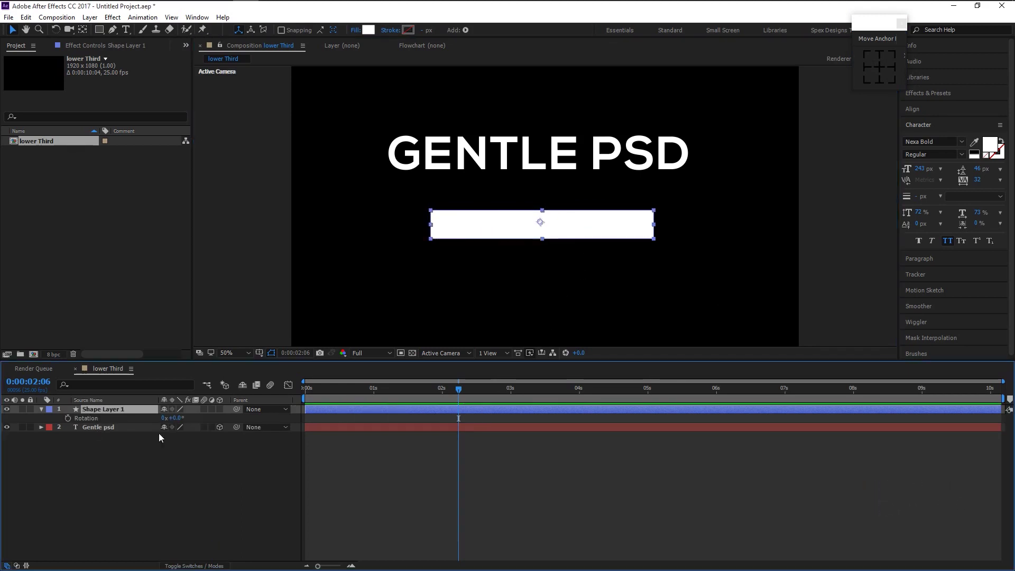
click(219, 410)
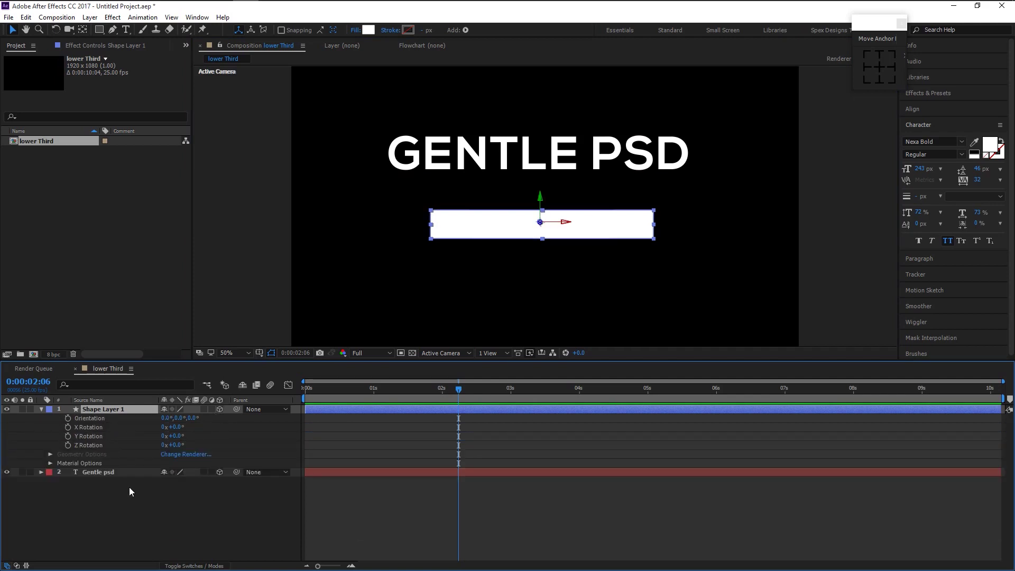
click(118, 471)
key(r)
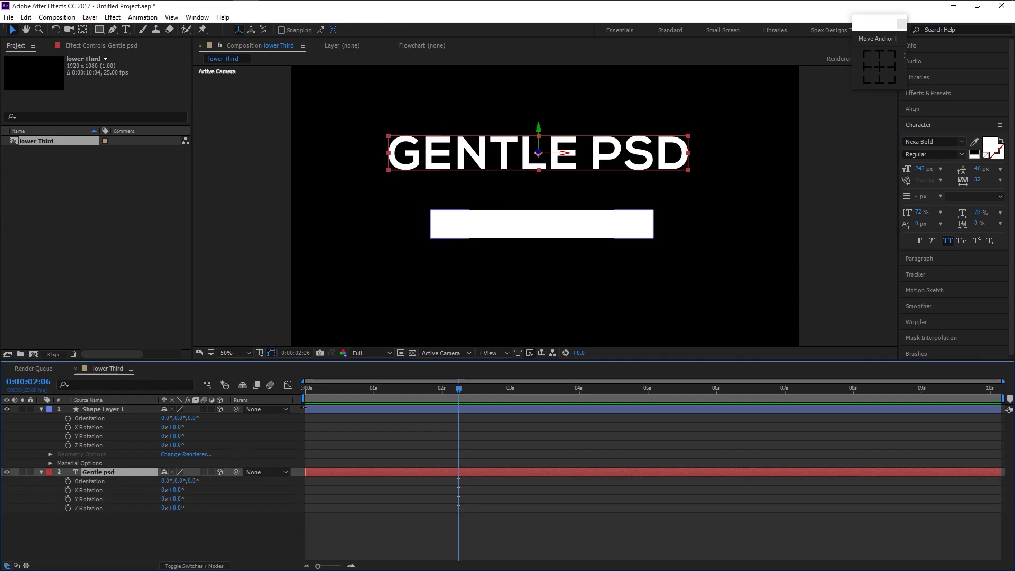
Add a Y Rotation keyframe of -90° to the text layer at 0:00:00:20
drag(325, 392, 306, 391)
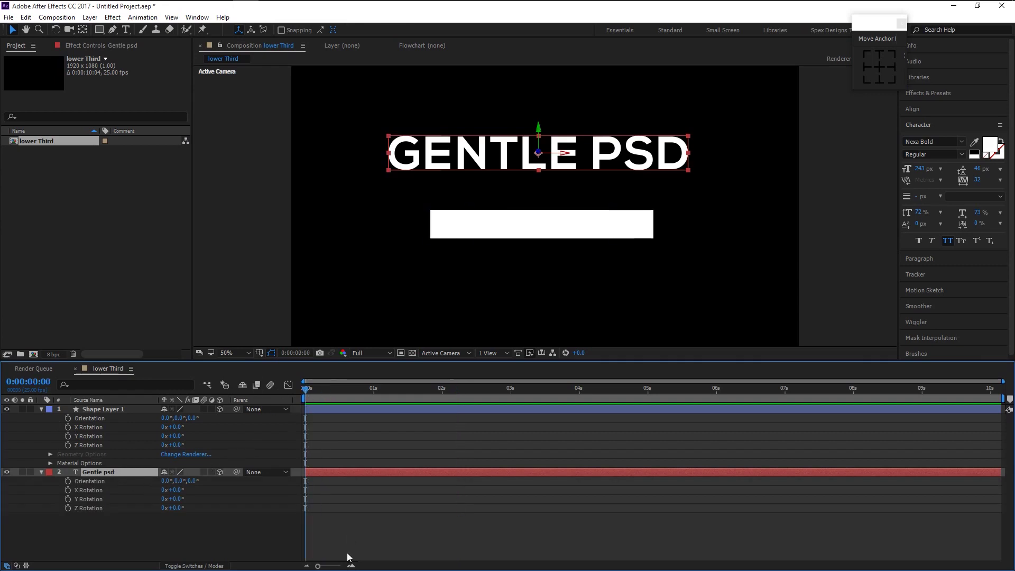
drag(320, 567, 334, 567)
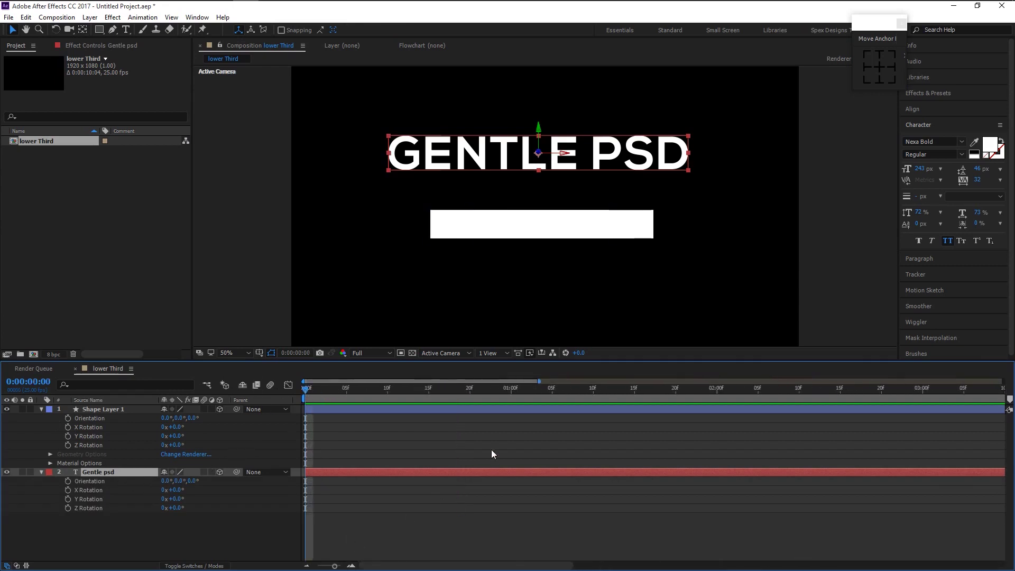
click(471, 403)
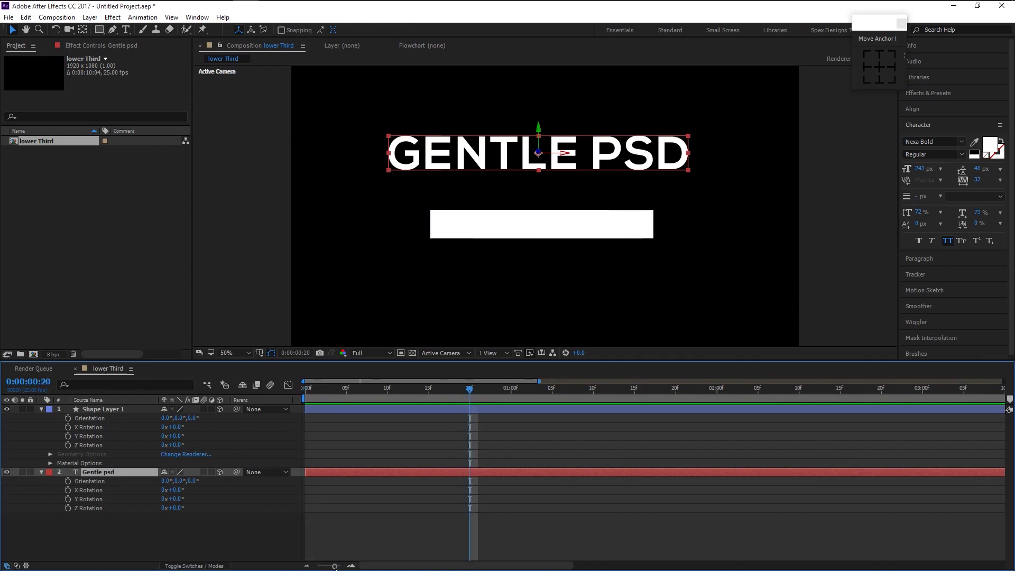
click(307, 565)
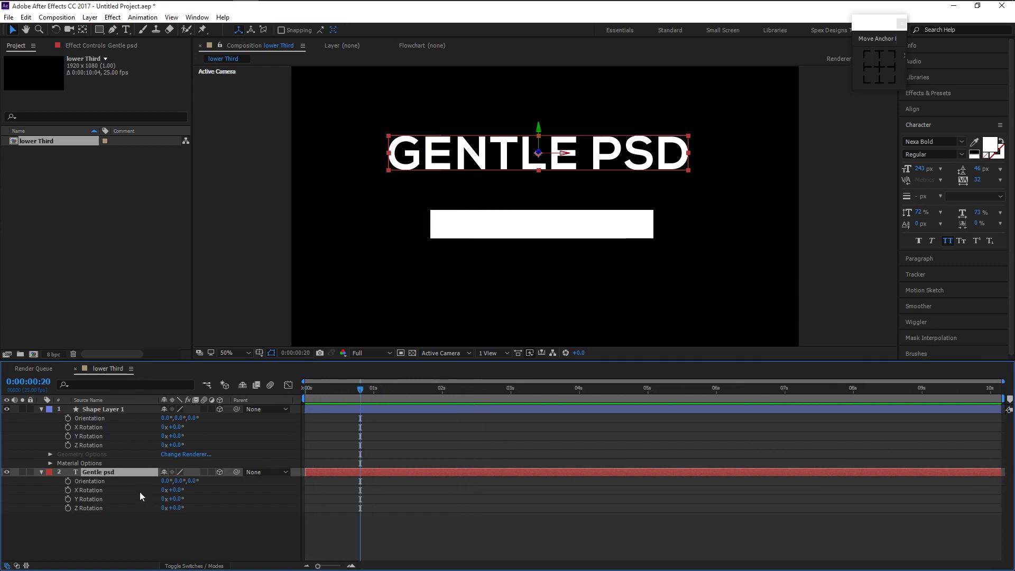
click(67, 500)
click(177, 499)
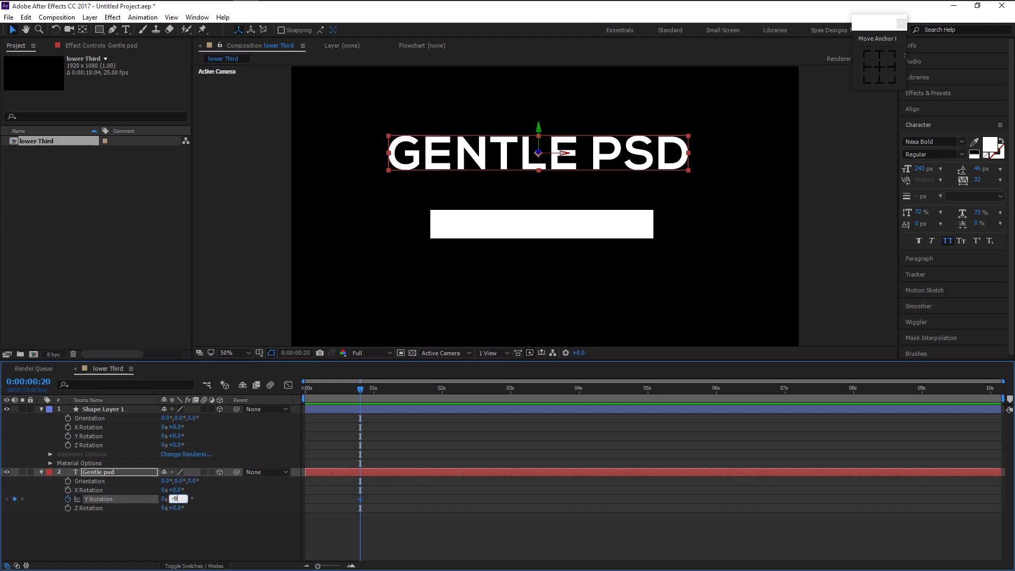
text(-90)
key(Return)
Add a Y Rotation keyframe of 0° to the text layer at 0:00:02:00
drag(361, 389, 442, 398)
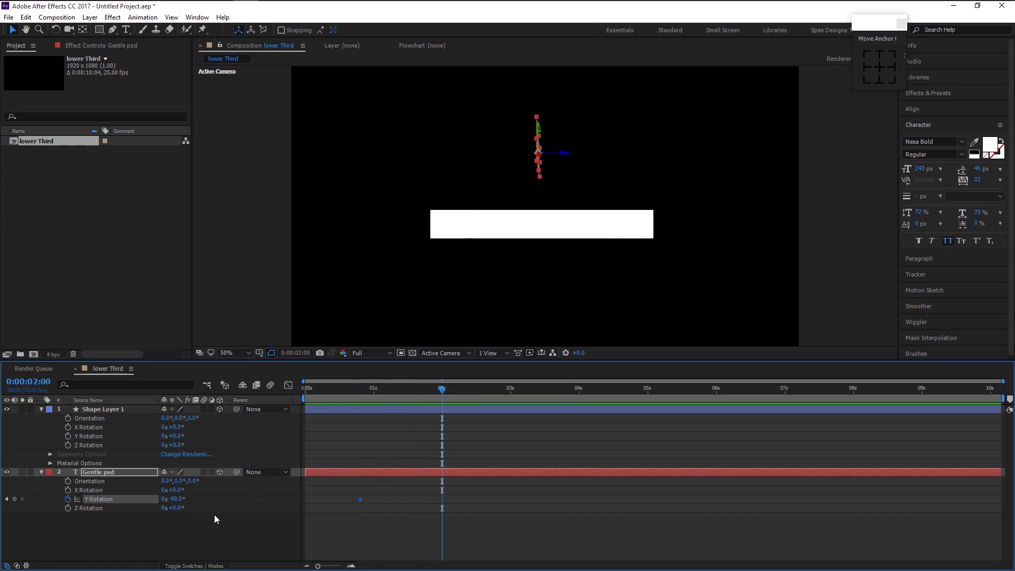
click(173, 499)
text(0)
key(Return)
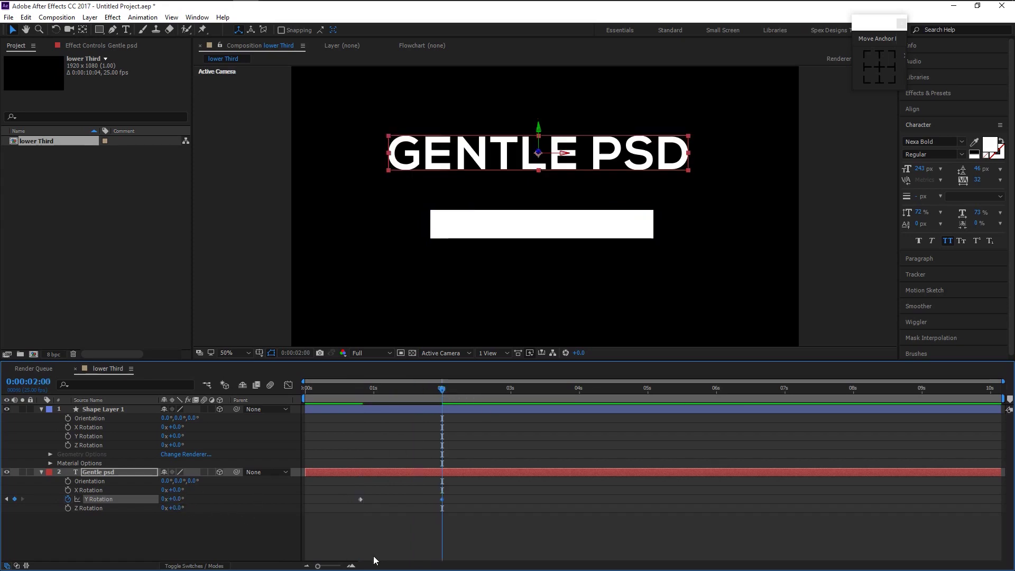
Easy-ease both Y Rotation keyframes and reshape their speed graph so the rotation peaks early and slows gradually into the last keyframe
drag(498, 538, 344, 488)
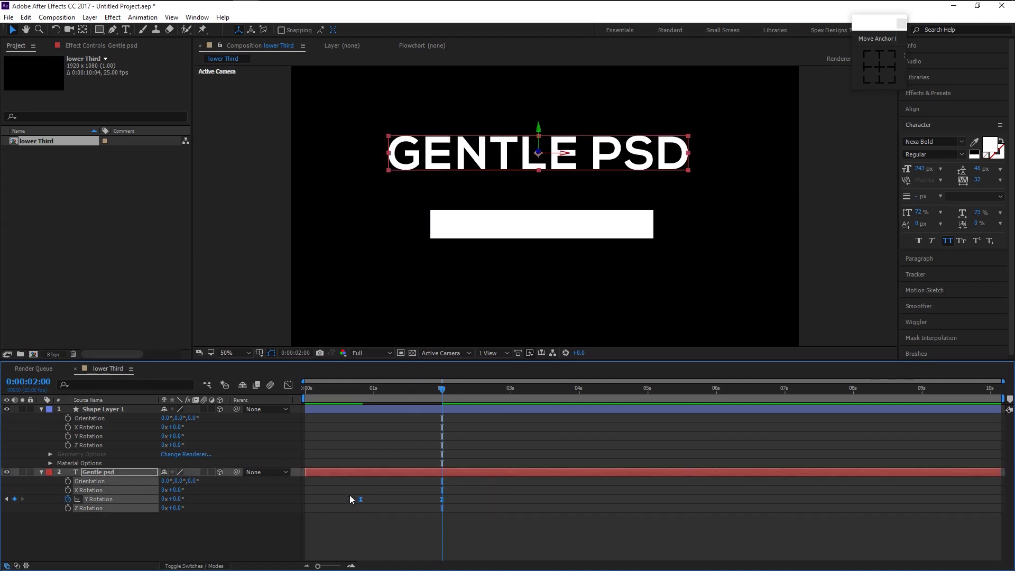
click(325, 540)
key(shift+F3)
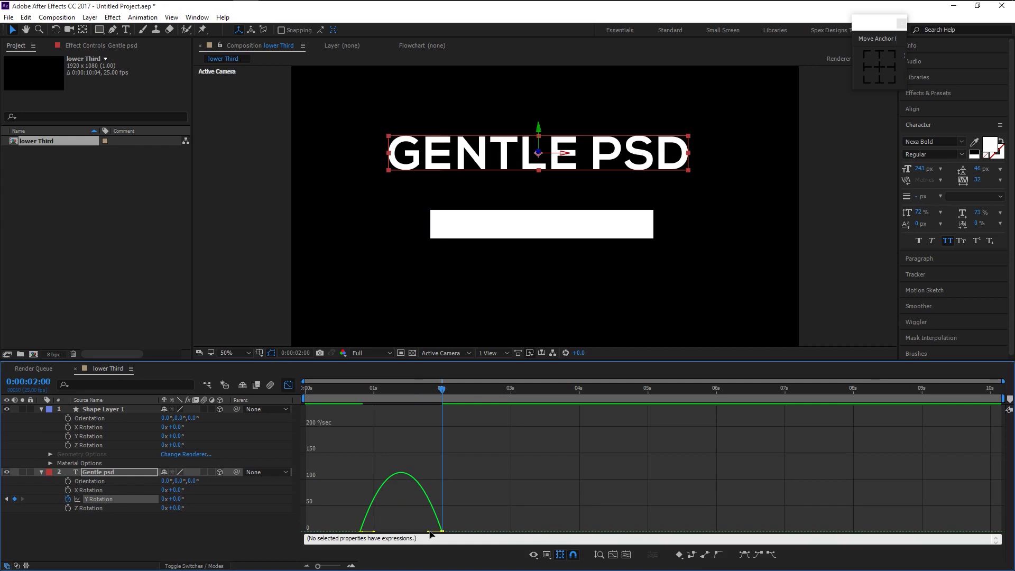
drag(426, 533, 392, 527)
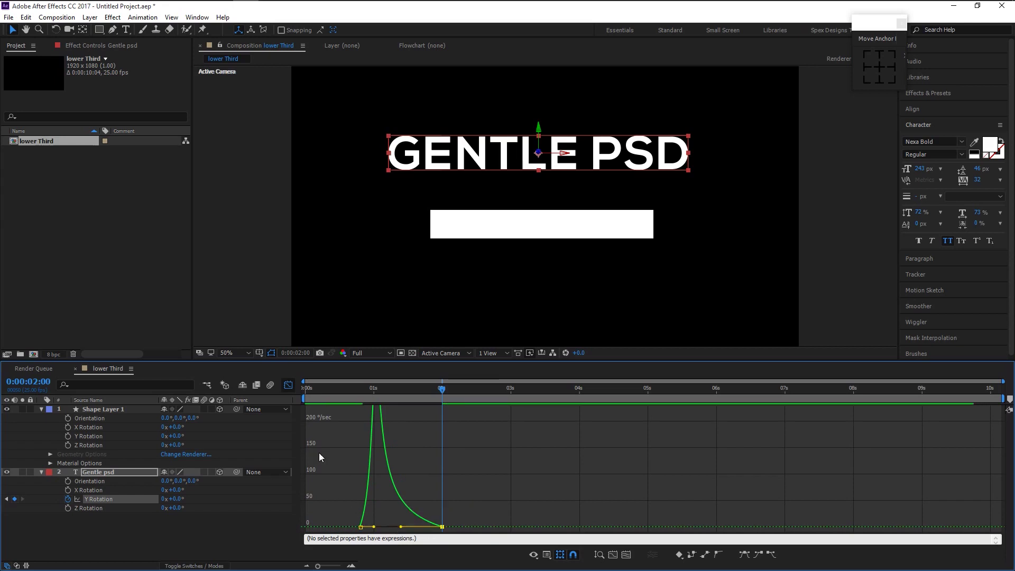
click(291, 387)
Preview the text's rotation animation from 0:00:00:16
click(355, 394)
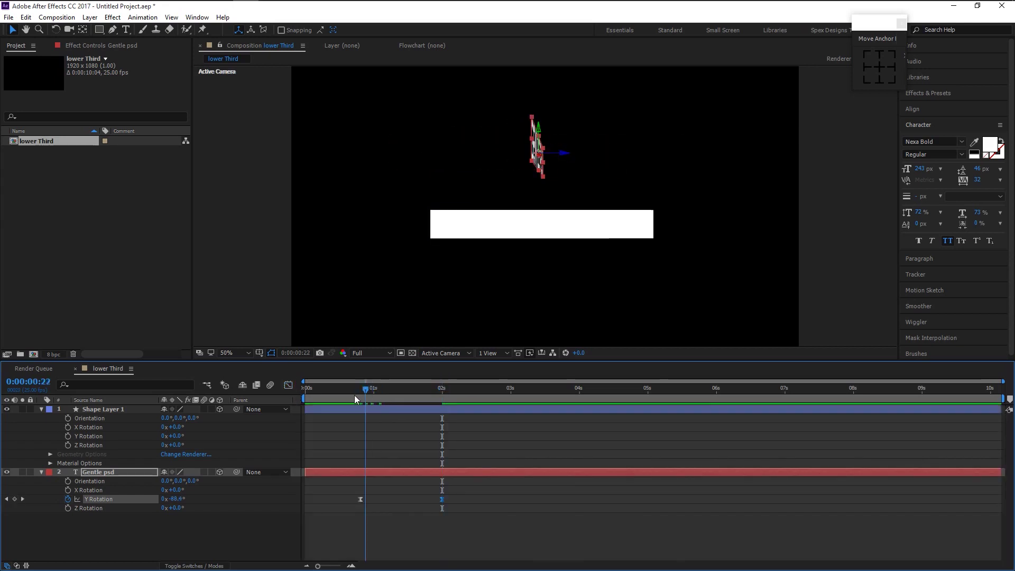
key(space)
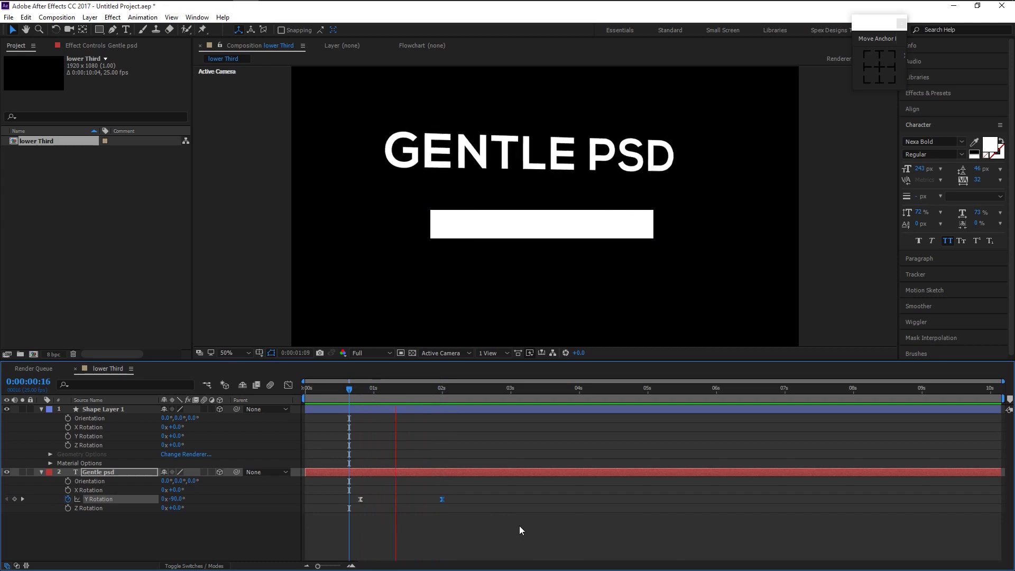
key(space)
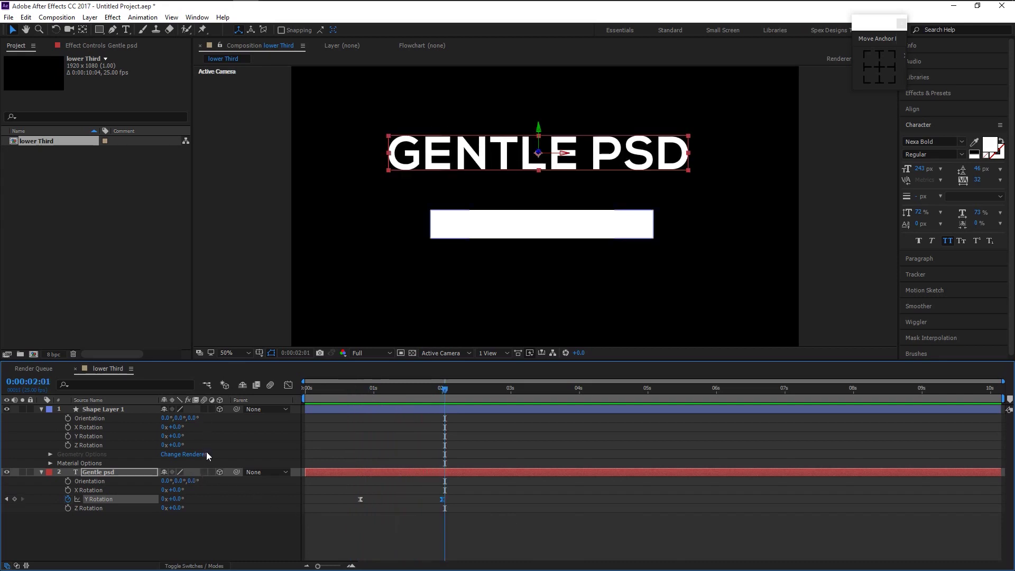
Enable motion blur on the text layer and apply the CC Force Motion Blur effect to it
click(204, 472)
click(957, 94)
click(944, 107)
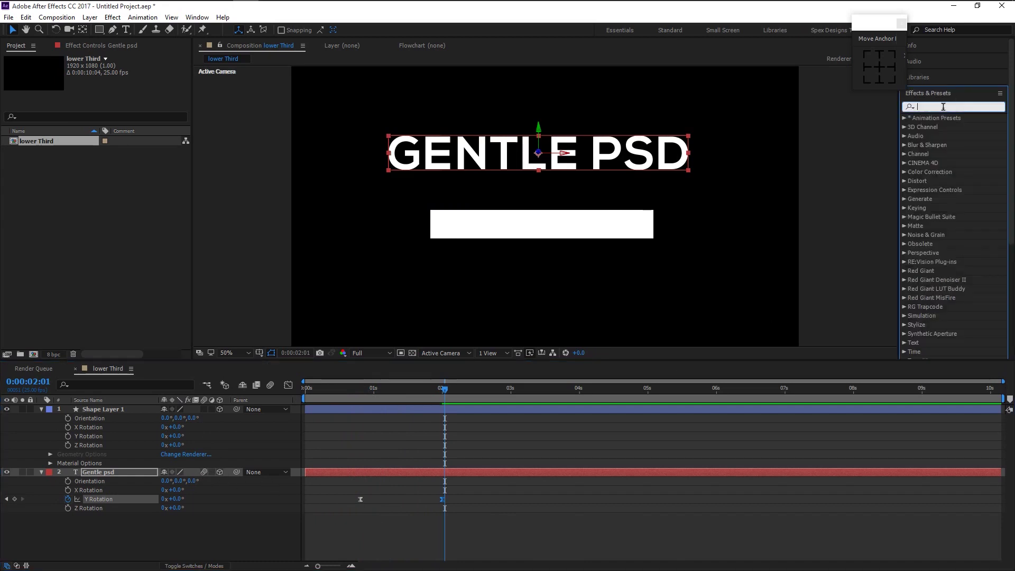
text(force m)
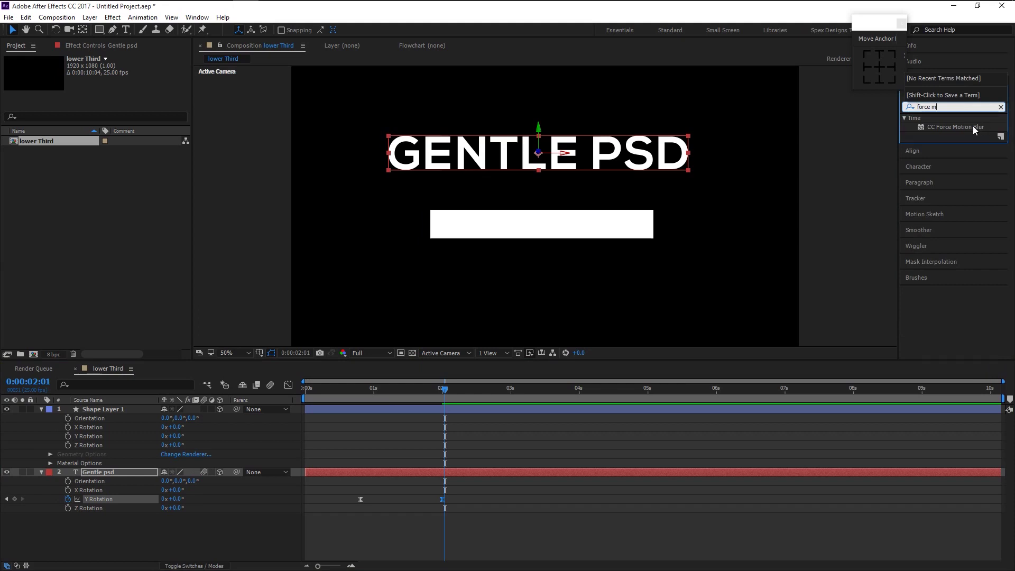
drag(975, 128, 613, 154)
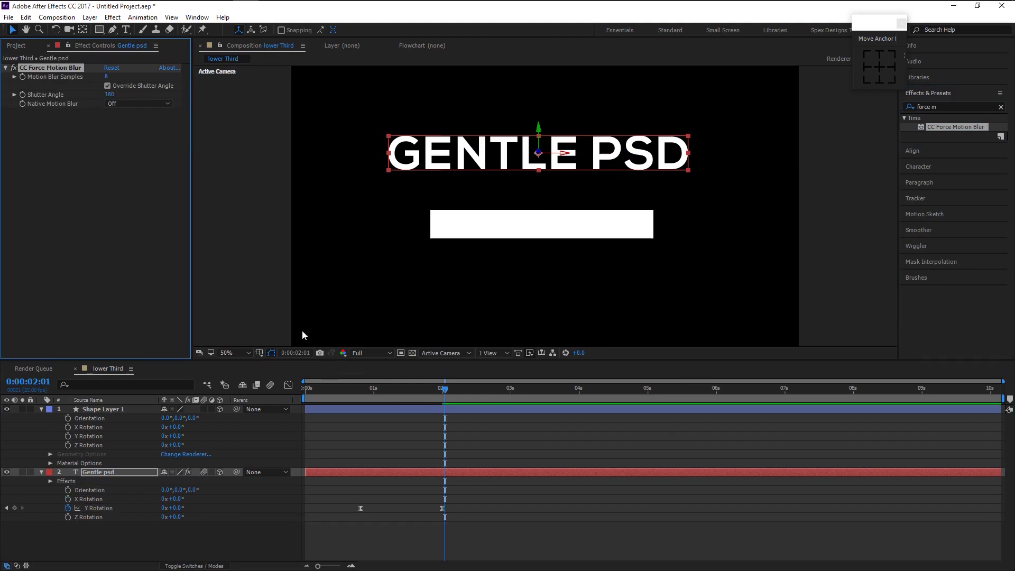
Preview the text's rotation from just before its first keyframe and examine the motion blur around 0:00:01:02
click(354, 390)
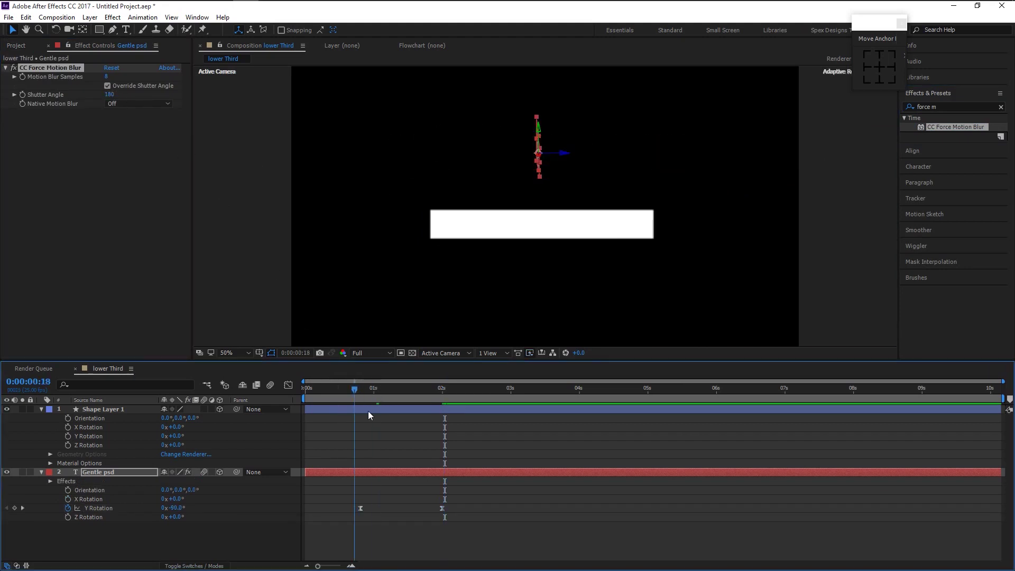
click(541, 518)
key(space)
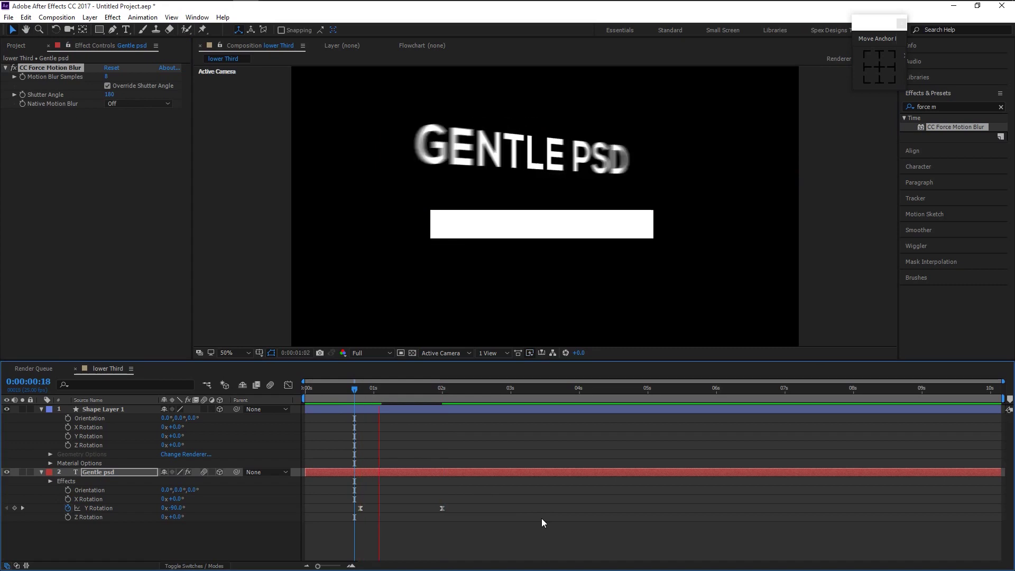
key(space)
click(495, 471)
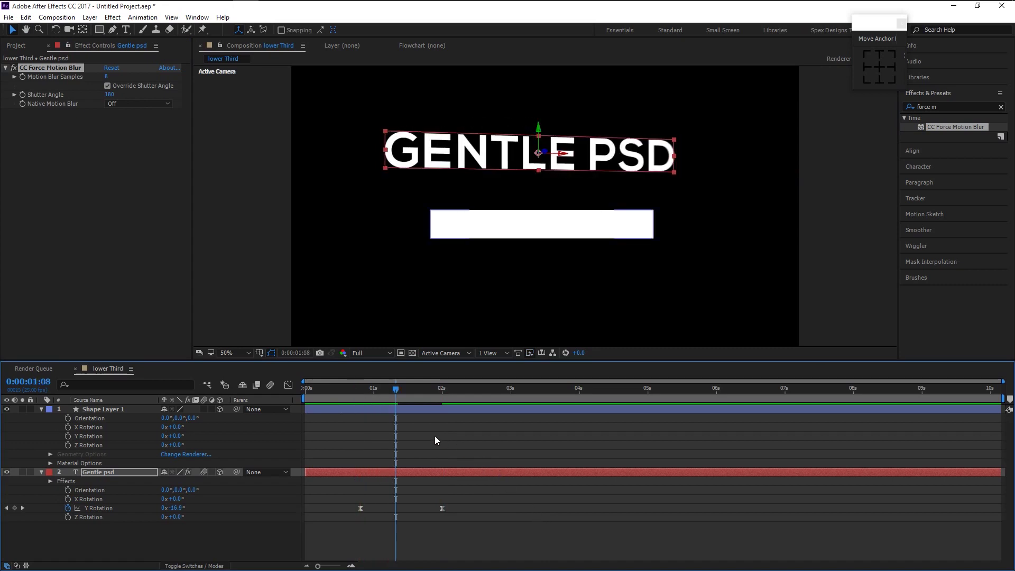
drag(399, 396, 379, 392)
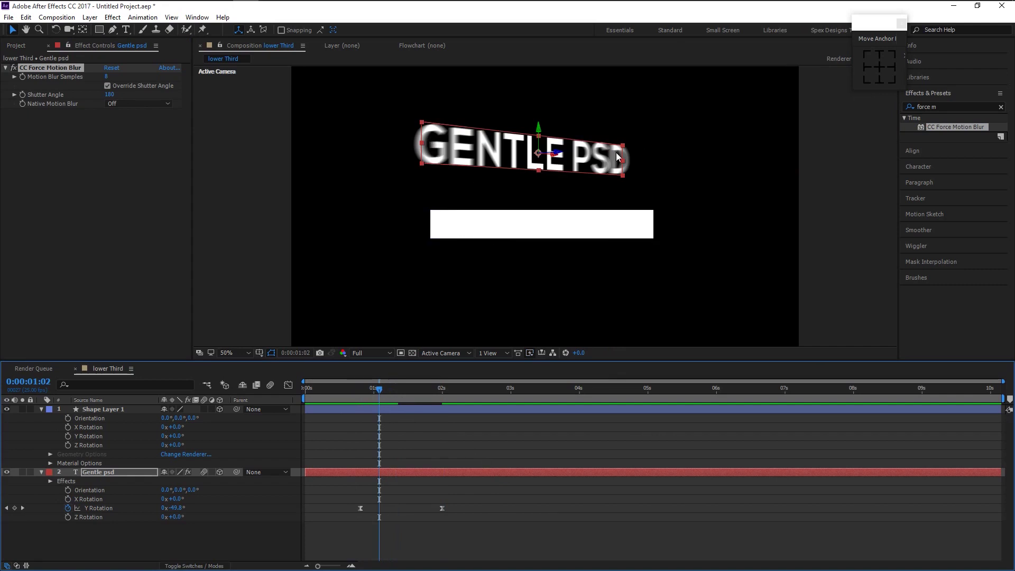
key(space)
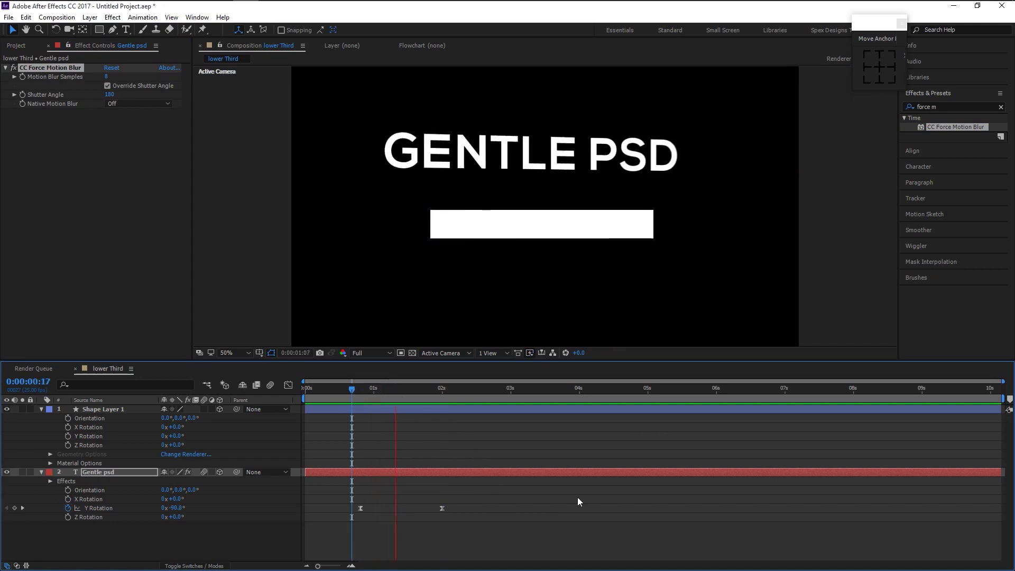
key(space)
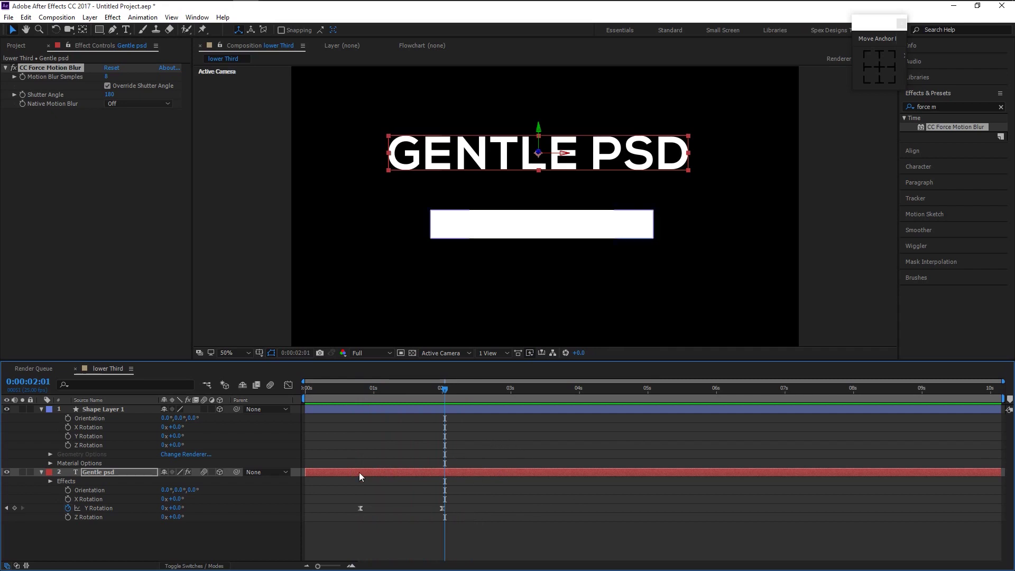
Add a Y Rotation keyframe of 90° to the white rectangle's layer at 0:00:00:20
click(109, 411)
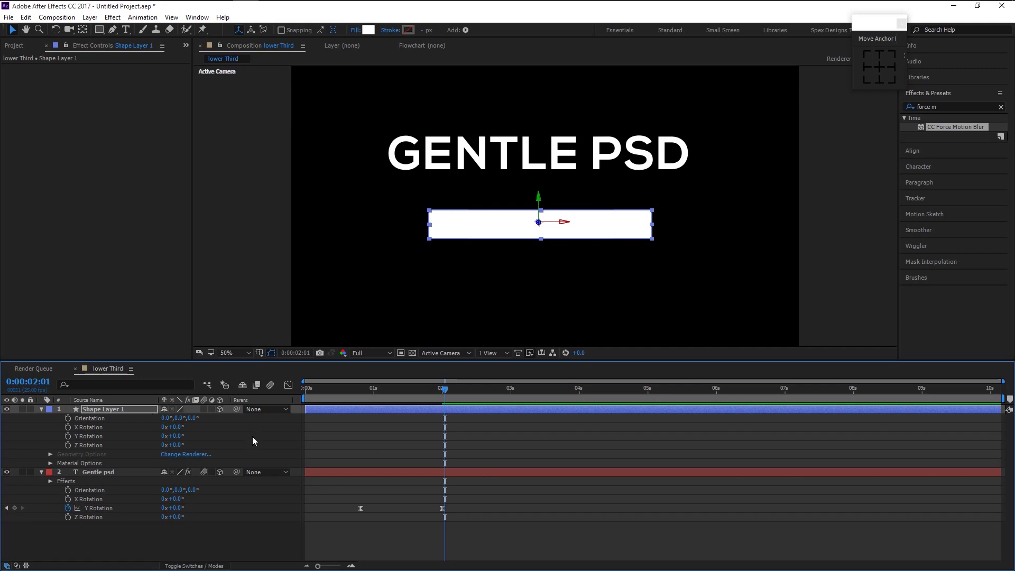
click(362, 392)
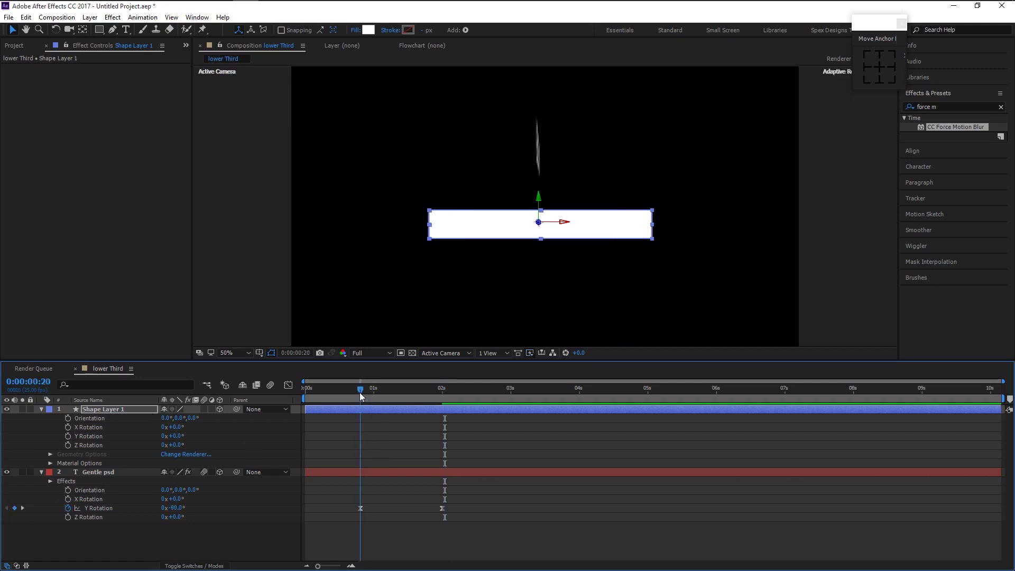
click(68, 436)
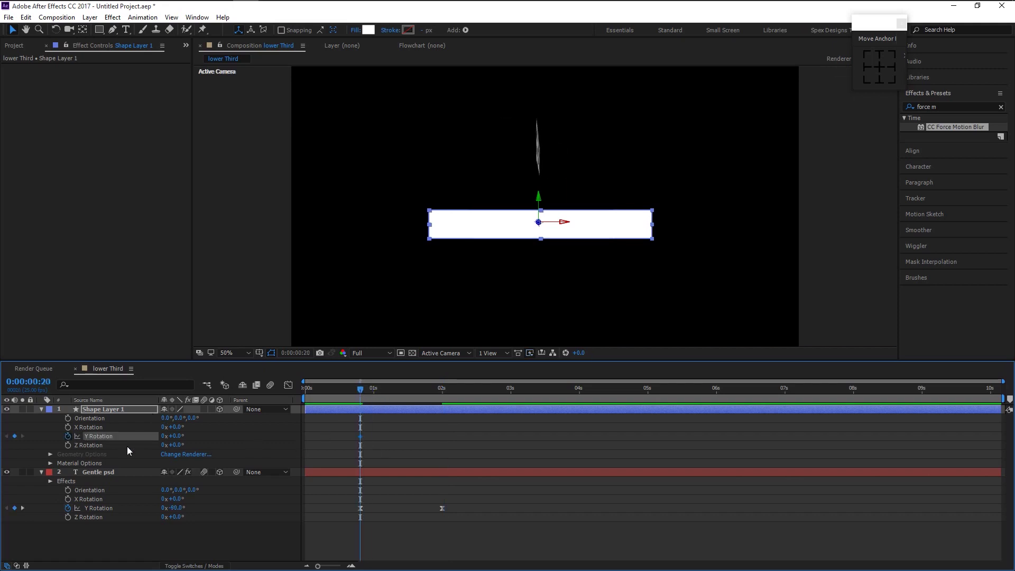
click(178, 436)
text(90)
key(Return)
Add a Y Rotation keyframe of 0° to the white rectangle's layer at 0:00:02:00
drag(395, 389, 443, 415)
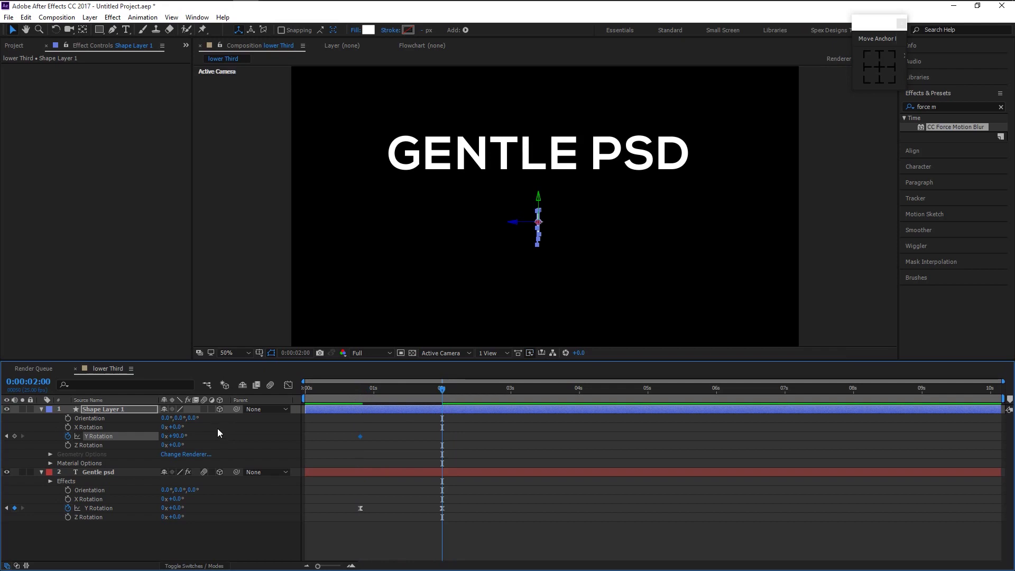
click(178, 436)
text(0)
key(Return)
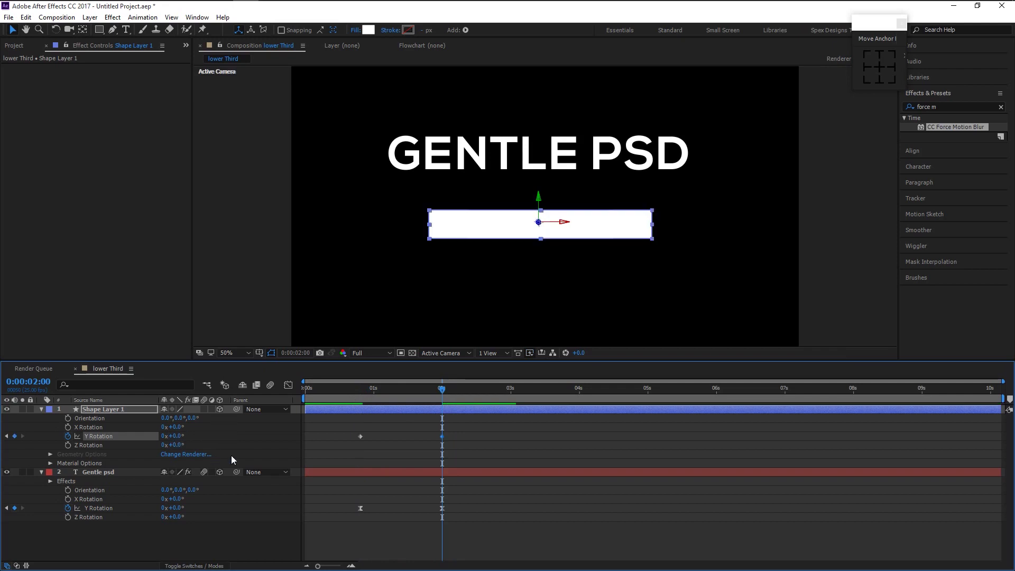
Easy-ease the rectangle's two Y Rotation keyframes and reshape their speed graph to peak early and slow gradually into the last keyframe
drag(502, 447, 341, 429)
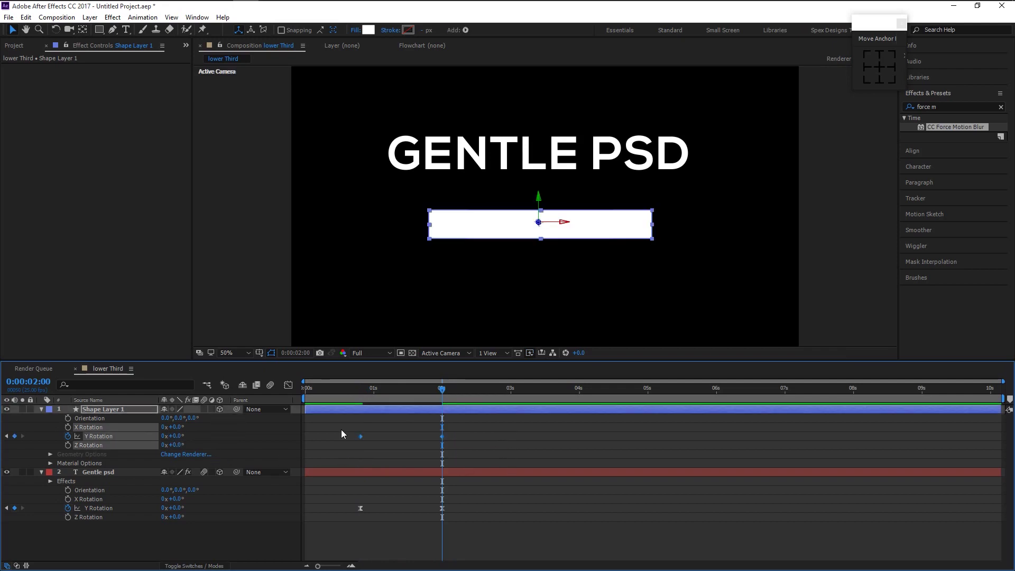
click(289, 385)
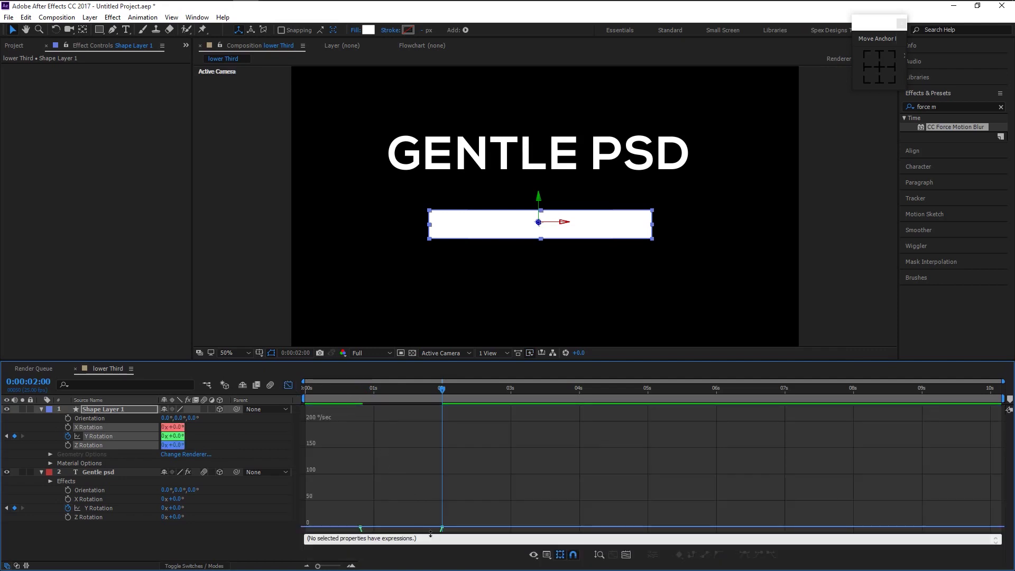
click(441, 528)
drag(429, 527, 401, 528)
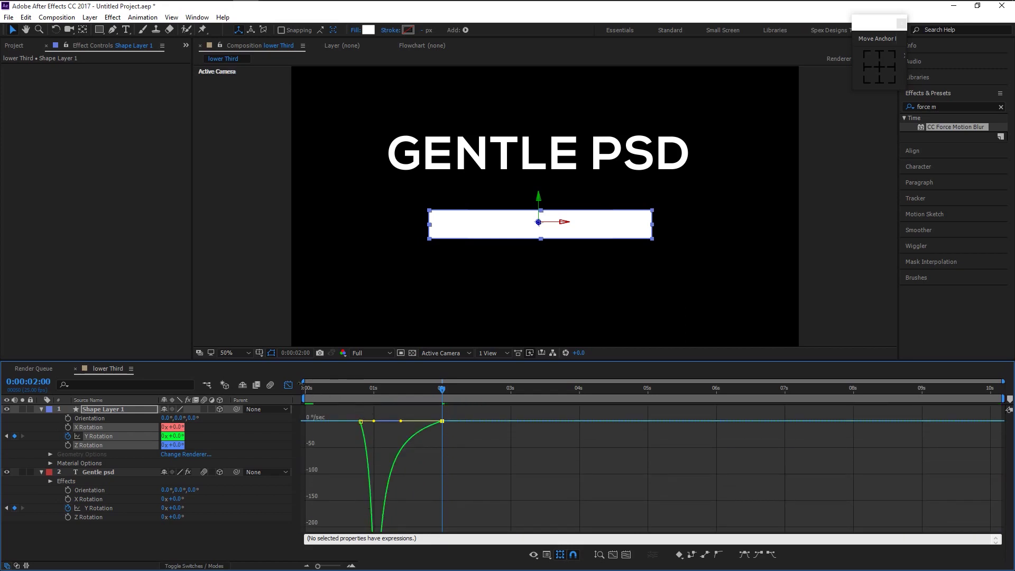
click(288, 385)
Preview the text and rectangle rotating in together, starting just before their first keyframes
click(356, 390)
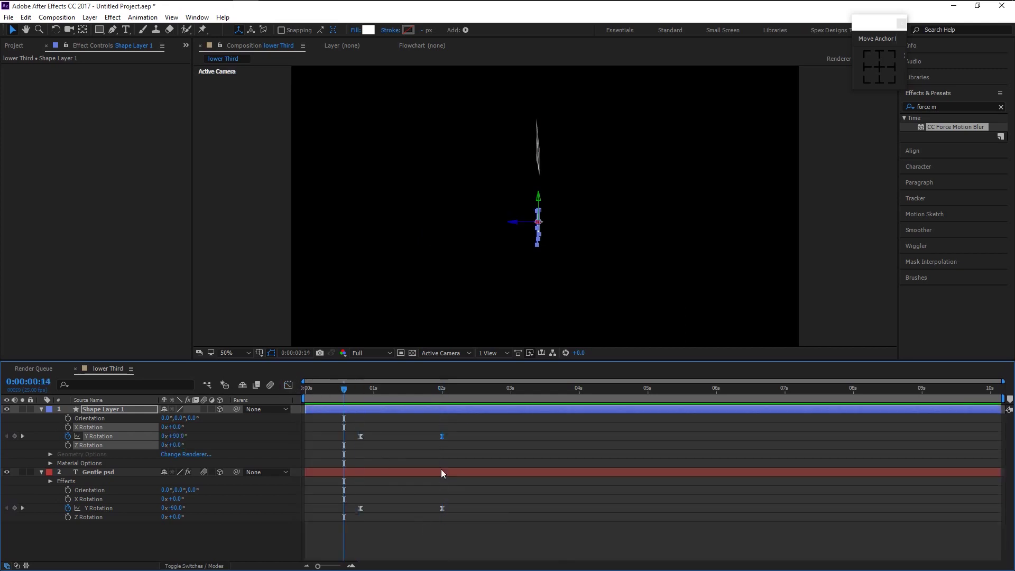
key(space)
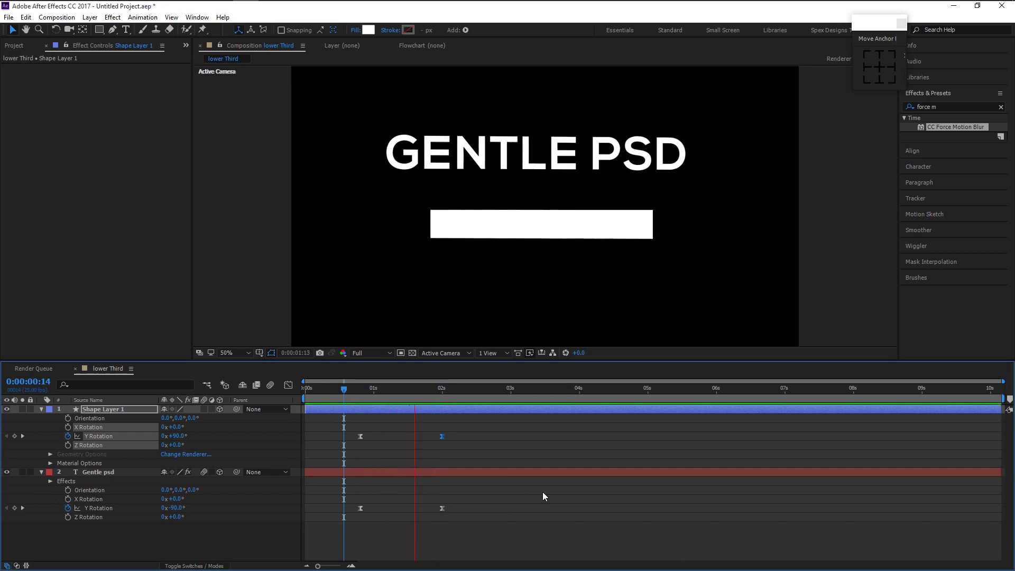
click(352, 392)
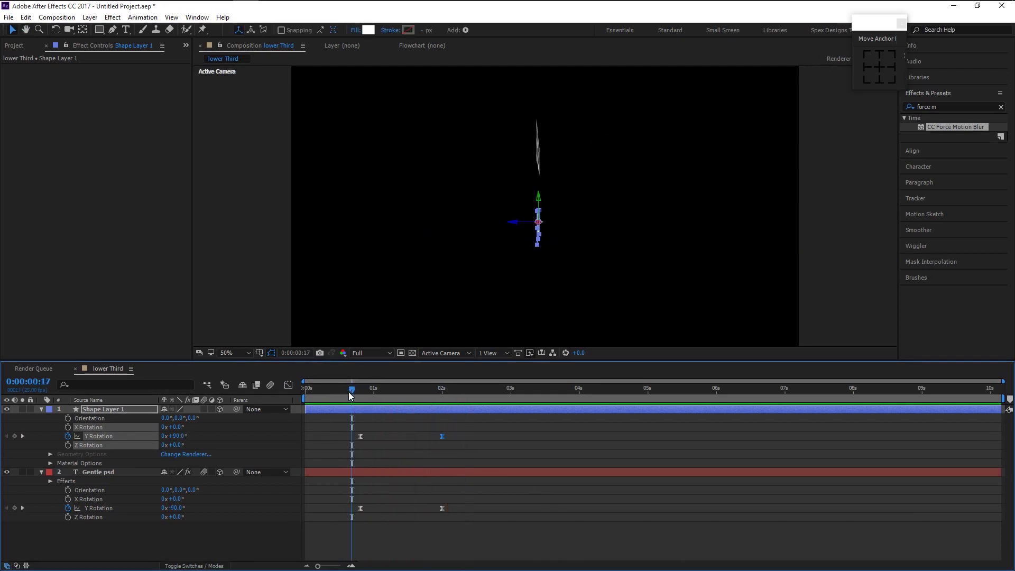
key(space)
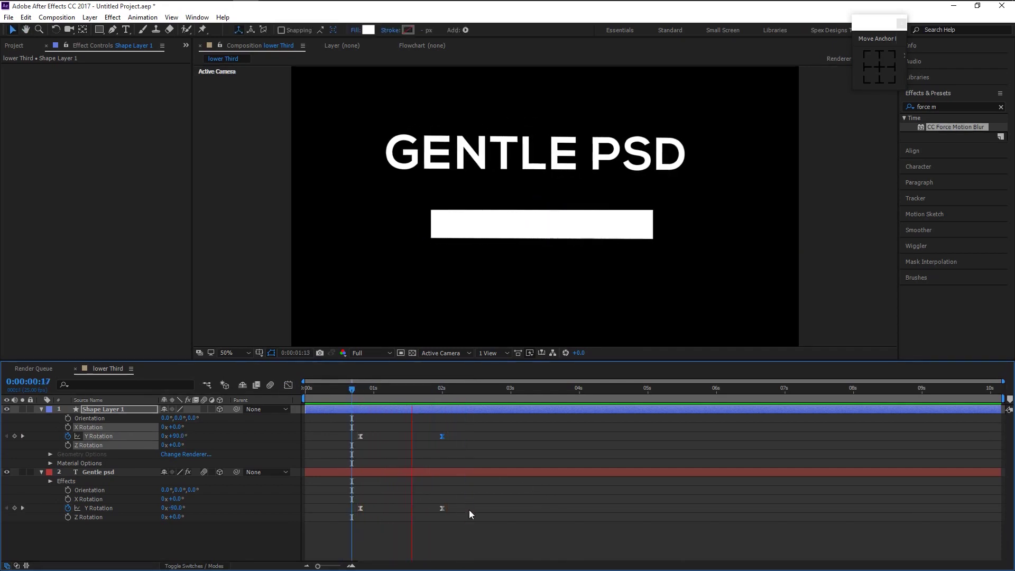
key(space)
Shift the rectangle's first Y Rotation keyframe slightly after the text's first keyframe and preview the staggered rotation
drag(362, 437, 369, 436)
click(357, 399)
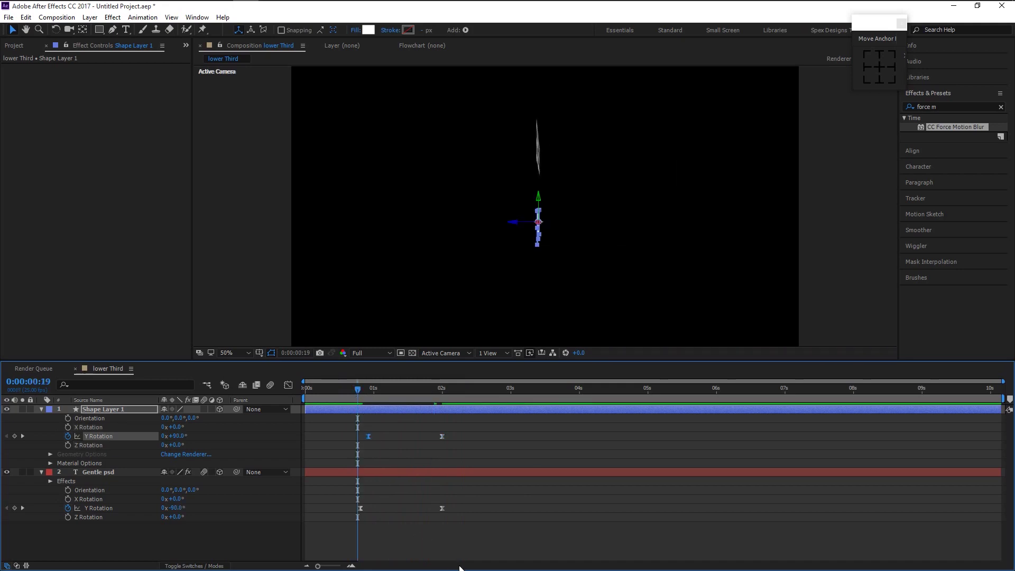
key(space)
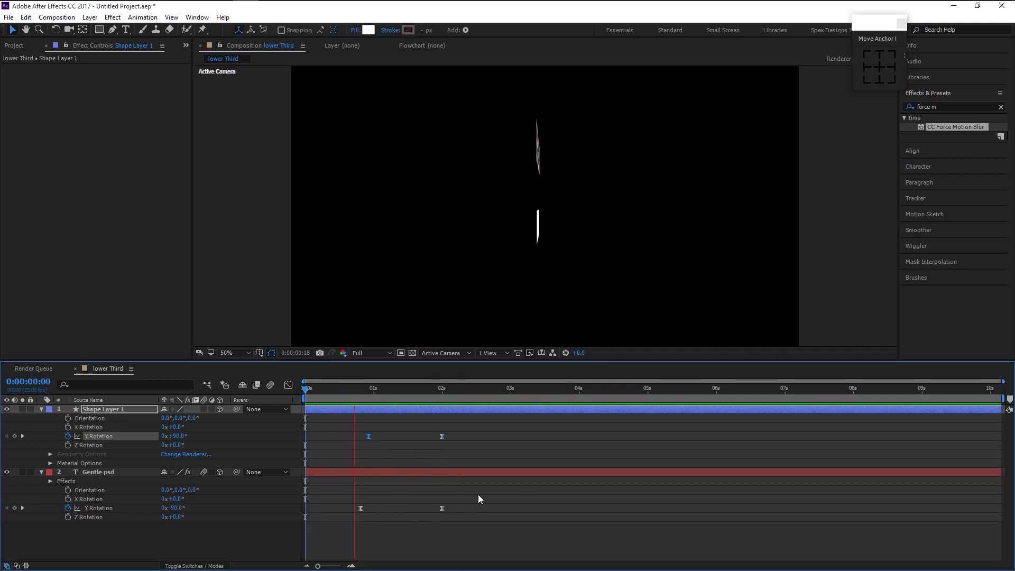
key(space)
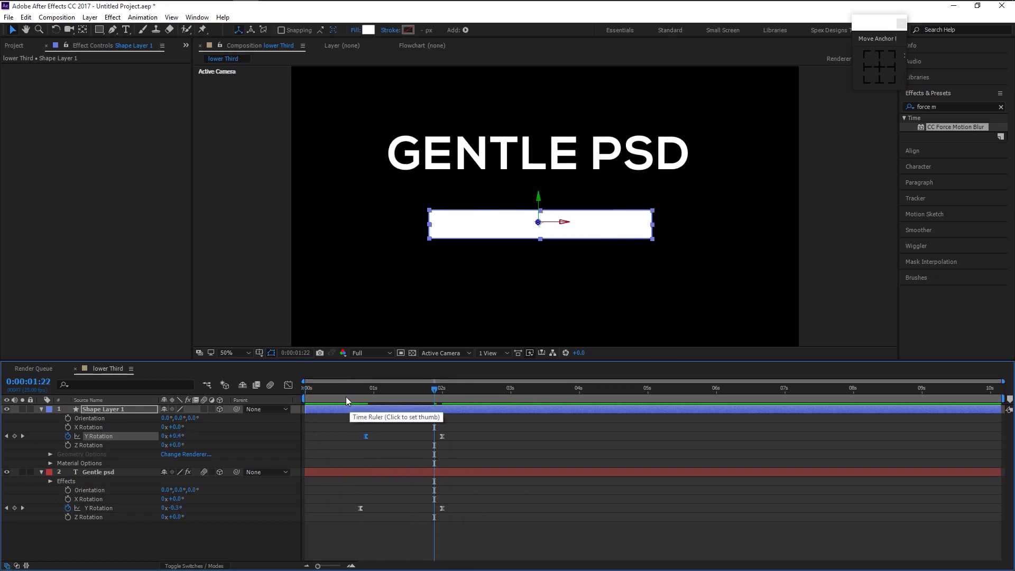
key(space)
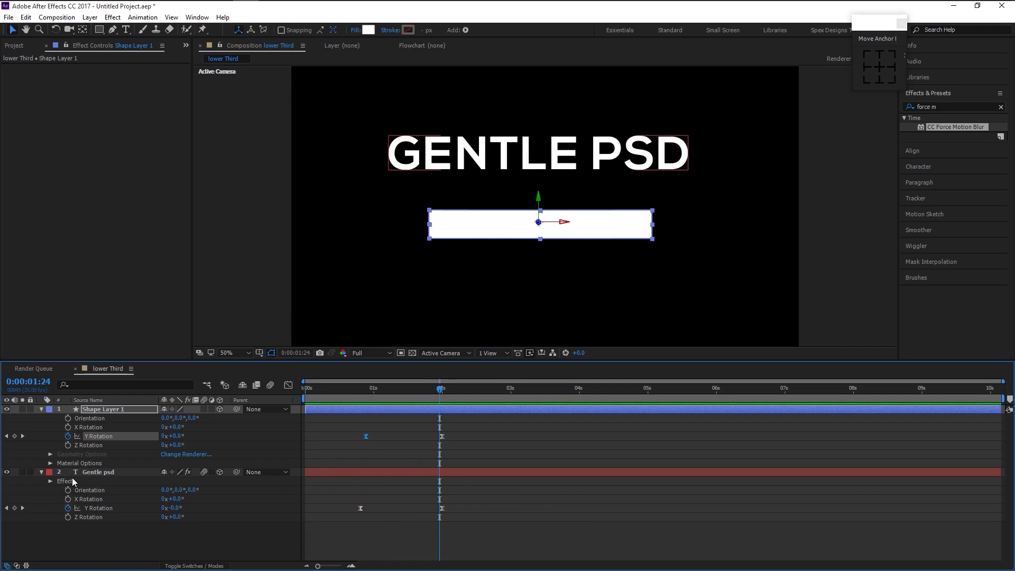
Copy the CC Force Motion Blur effect from the text layer to the white rectangle's layer
click(84, 470)
click(71, 66)
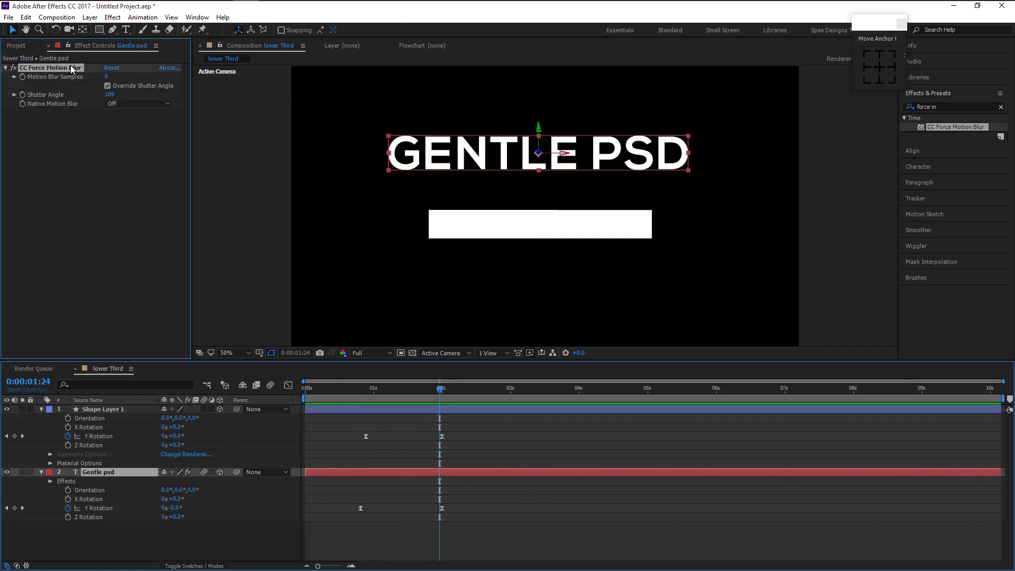
click(116, 407)
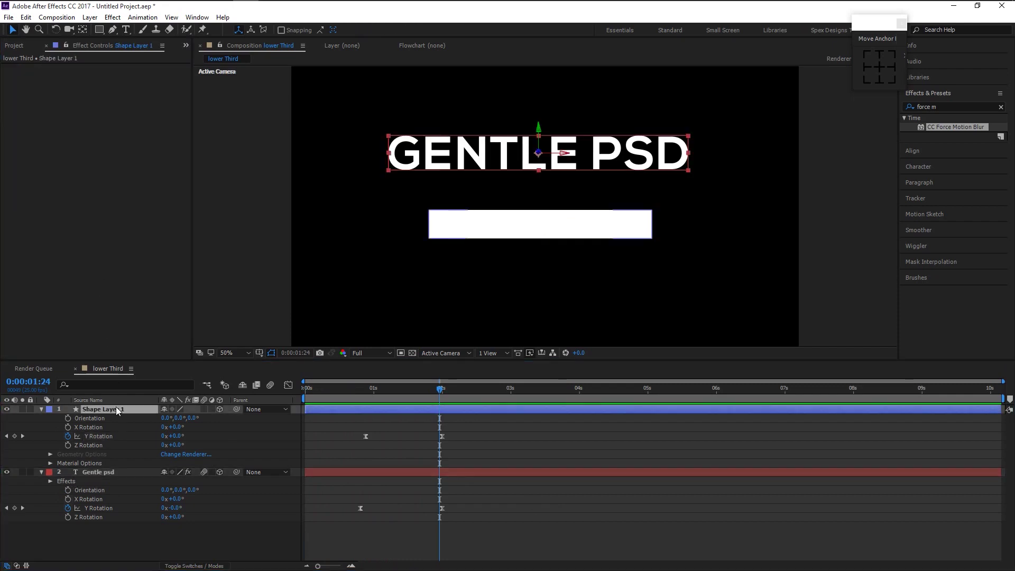
key(ctrl+v)
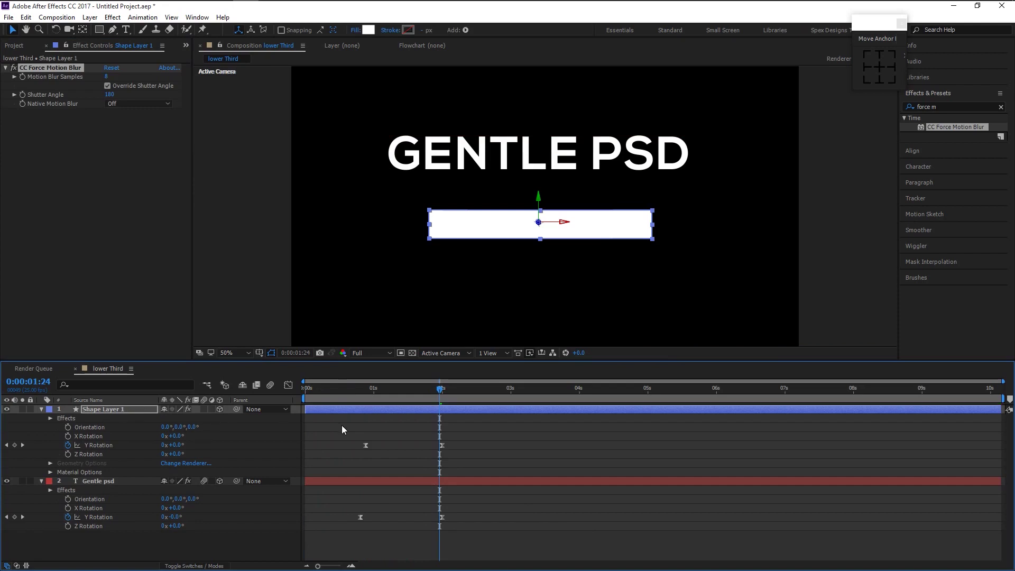
Collapse both layers' properties in the timeline and reveal only their keyframed Y Rotation
click(243, 532)
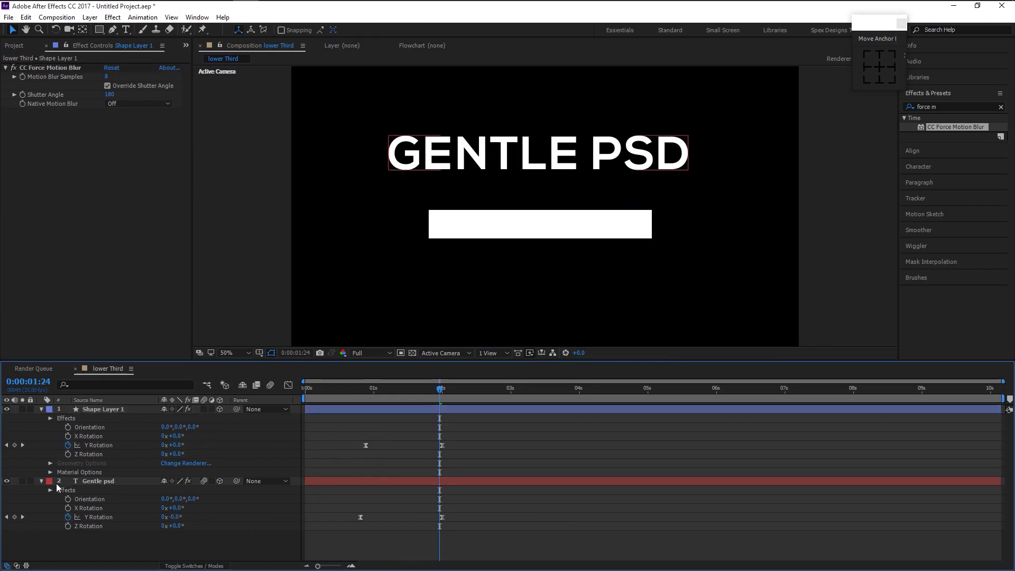
click(41, 481)
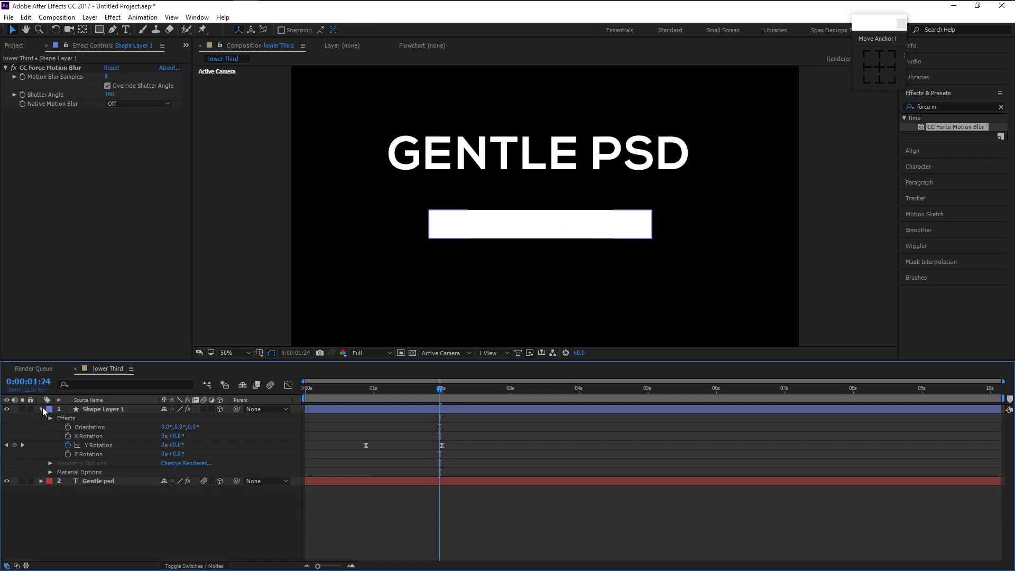
click(42, 409)
click(90, 410)
shift+click(100, 418)
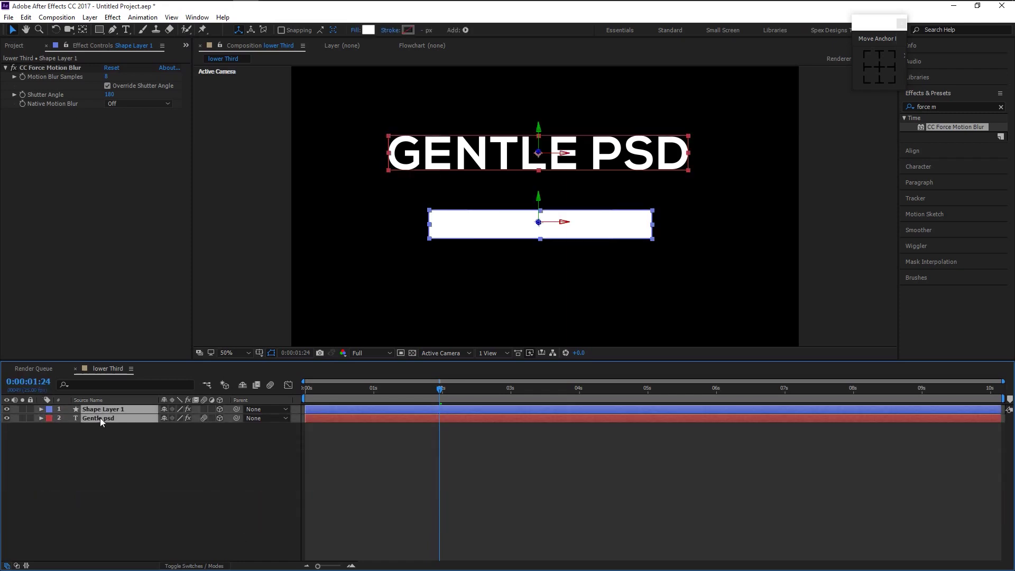
click(112, 433)
key(u)
Draw a rectangular outline on a new shape layer around the white rectangle, with no fill and a 7 px white stroke
click(105, 30)
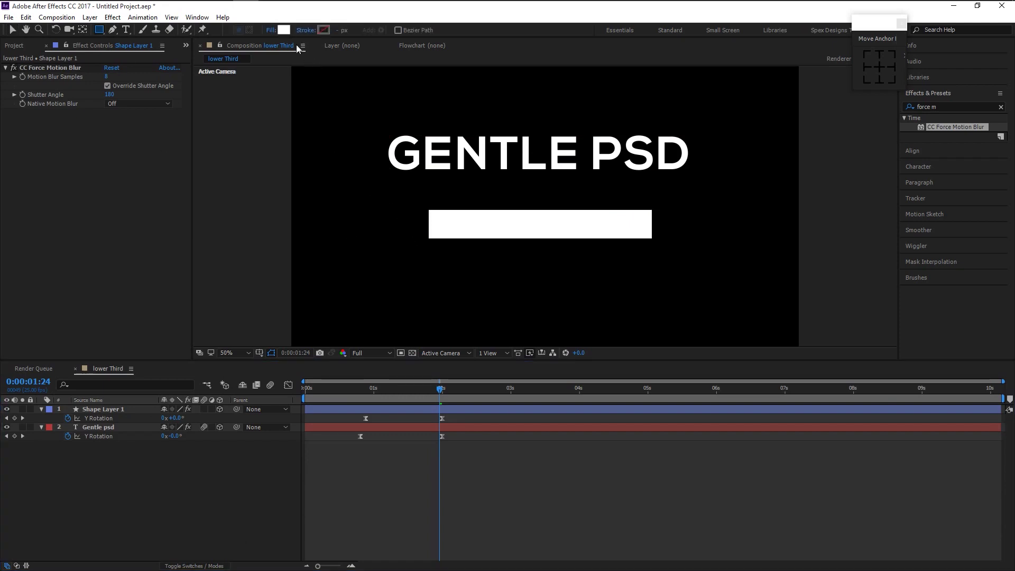
click(325, 30)
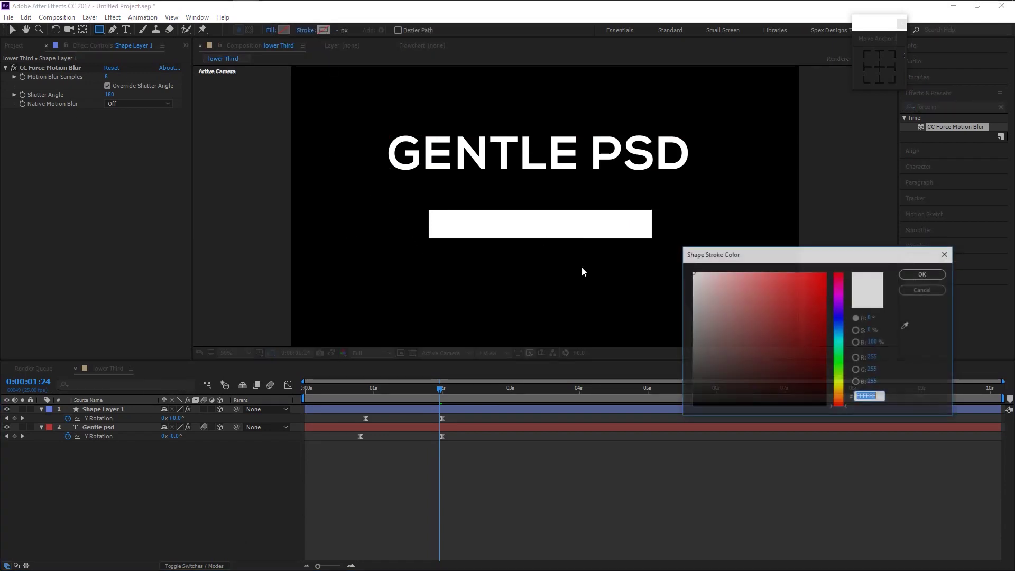
click(912, 277)
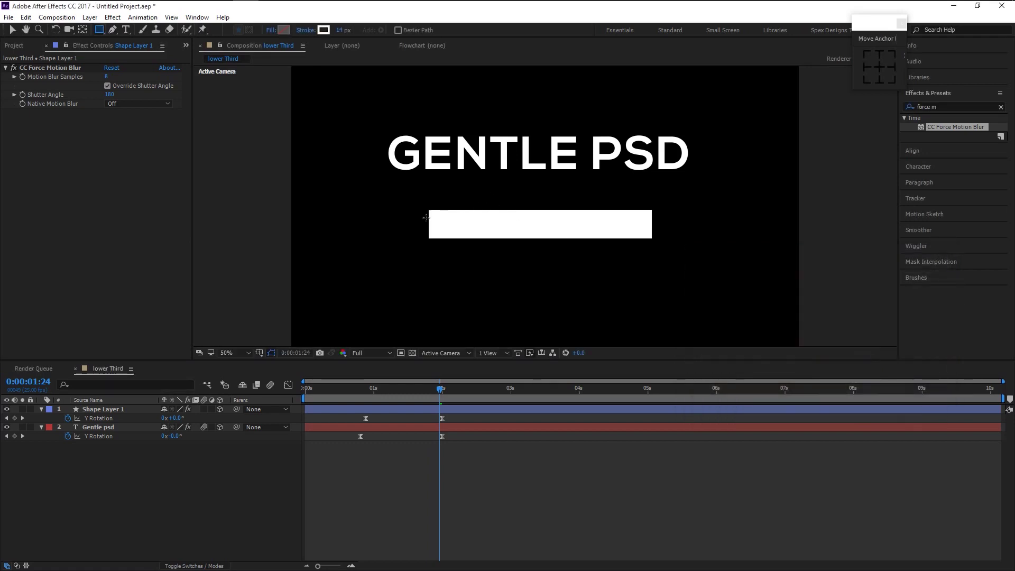
click(338, 30)
text(7)
drag(406, 204, 674, 247)
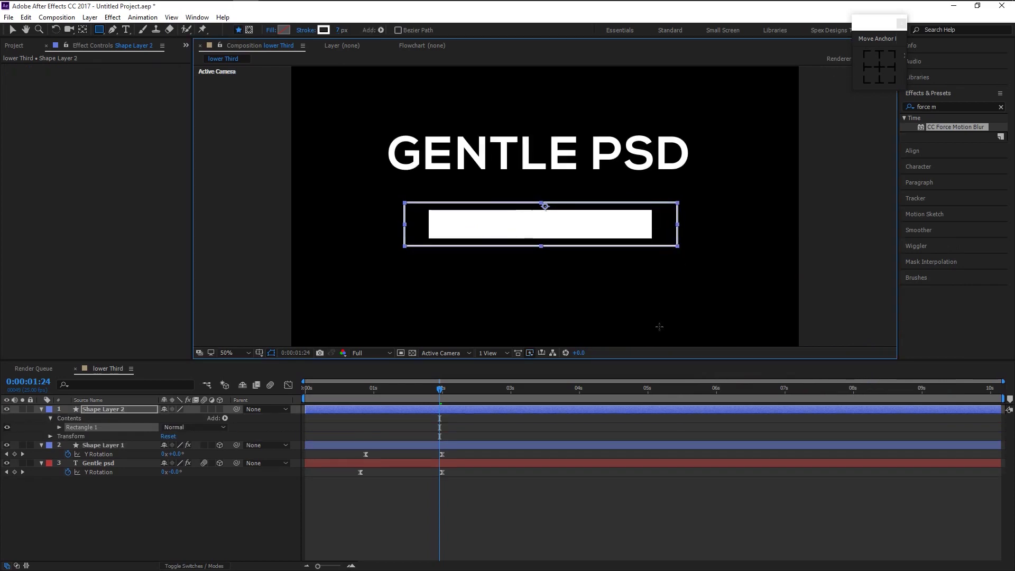
Center the outline layer's anchor point, make the layer 3D and reveal its rotation properties
click(880, 67)
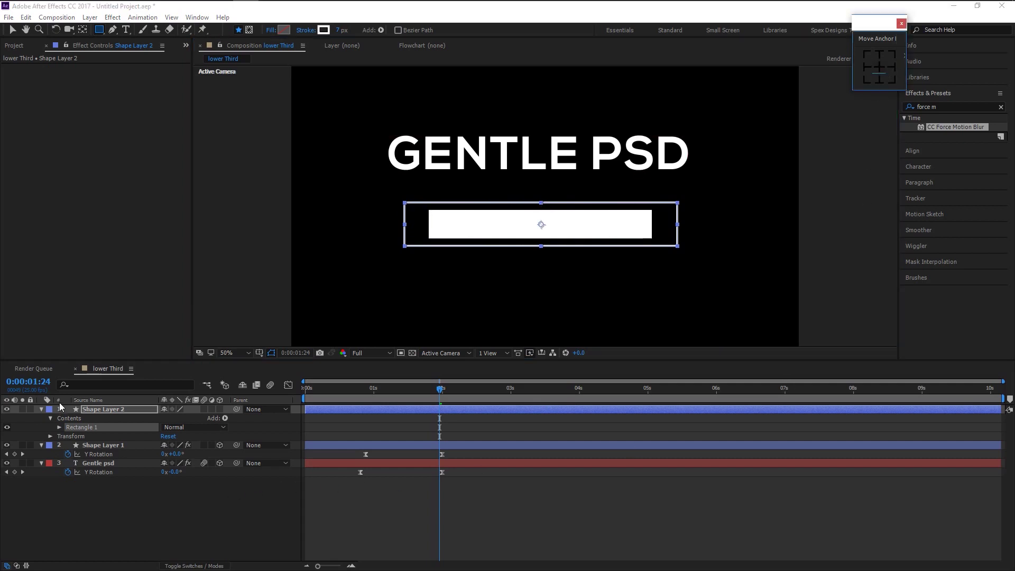
click(106, 410)
click(41, 409)
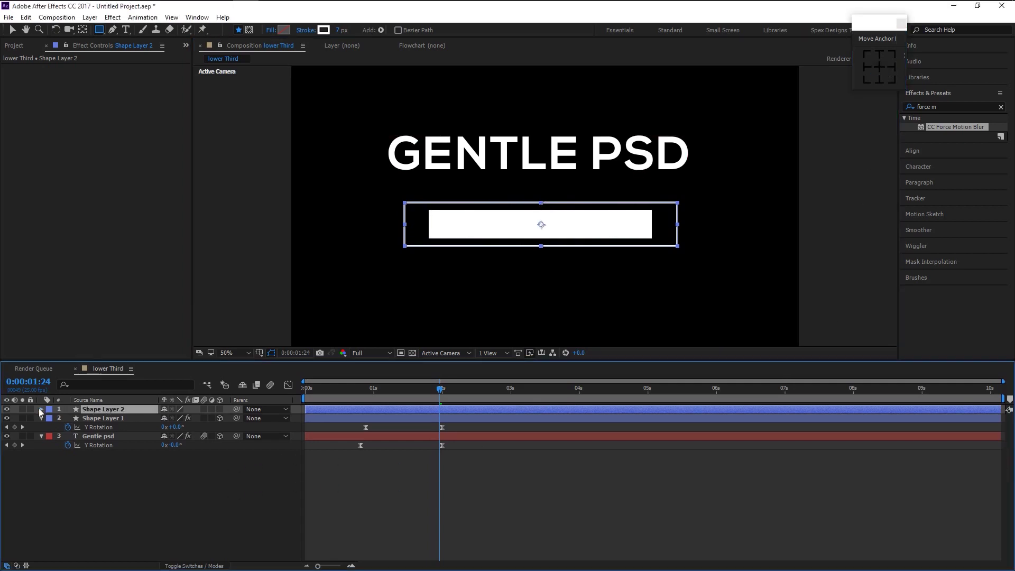
click(220, 409)
key(r)
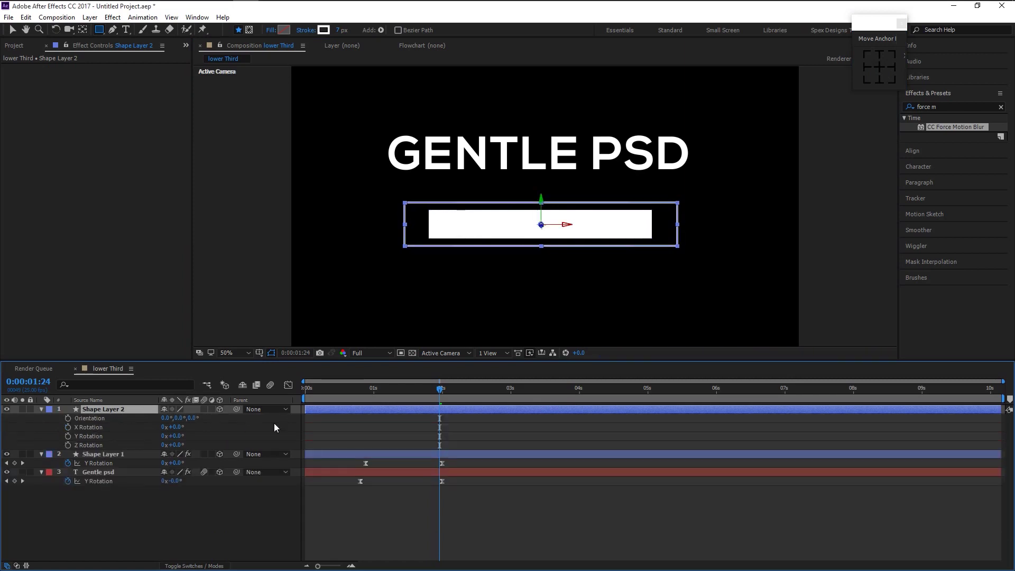
Keyframe the outline's Y Rotation from -90° at 0:00:00:20 to 0° at 0:00:01:20
drag(393, 395, 359, 401)
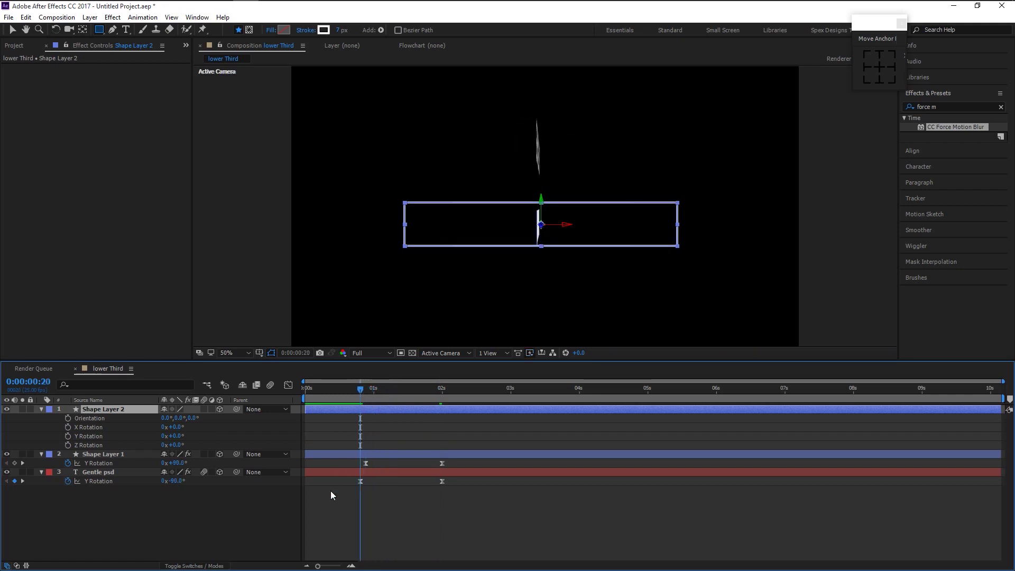
click(68, 437)
click(173, 436)
text(-90)
key(Return)
drag(362, 390, 429, 406)
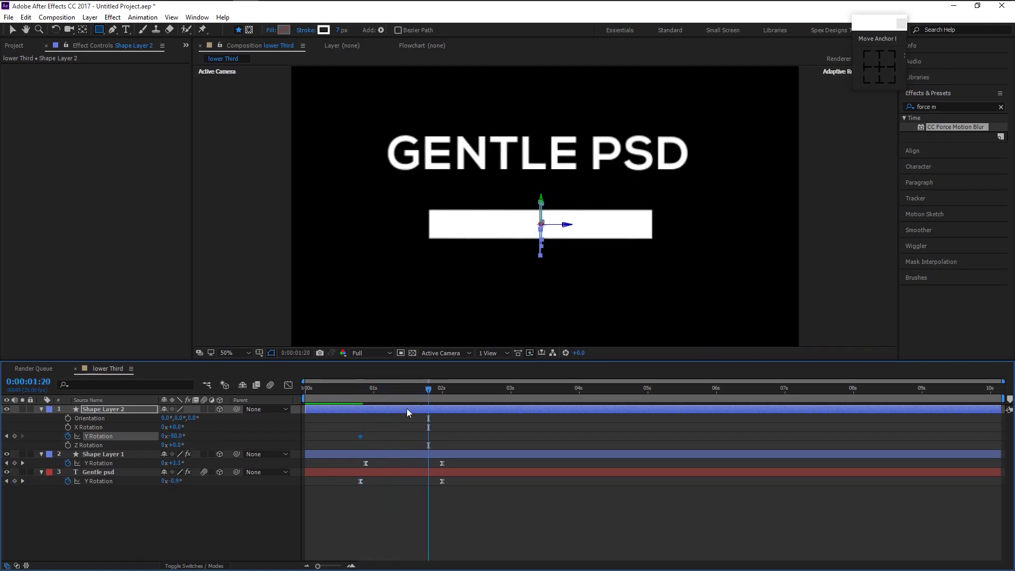
click(176, 436)
key(Return)
Ease the outline's Y Rotation keyframes and lengthen the last keyframe's incoming influence in the speed graph for a gradual slowdown
drag(495, 448, 334, 424)
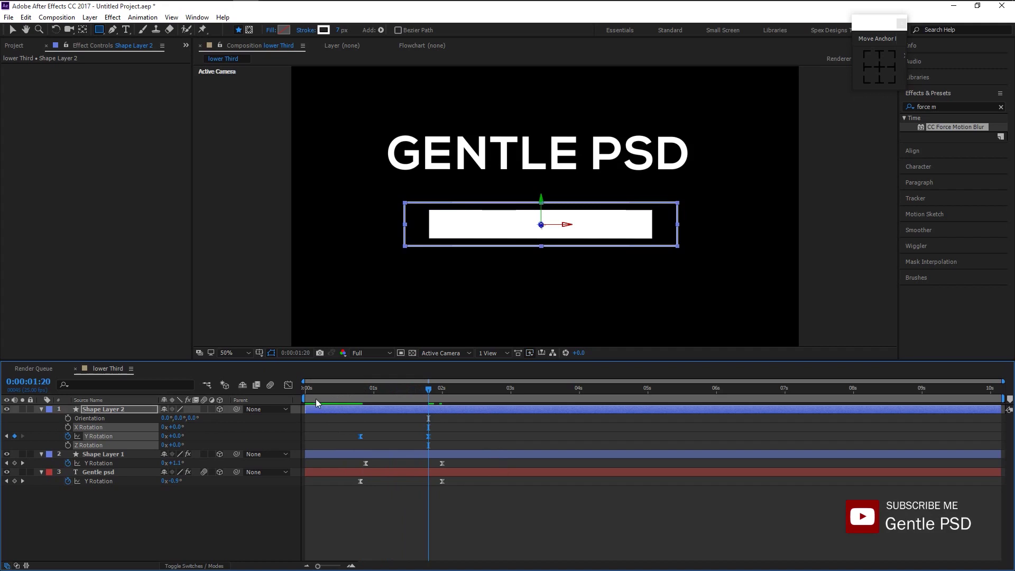
click(288, 385)
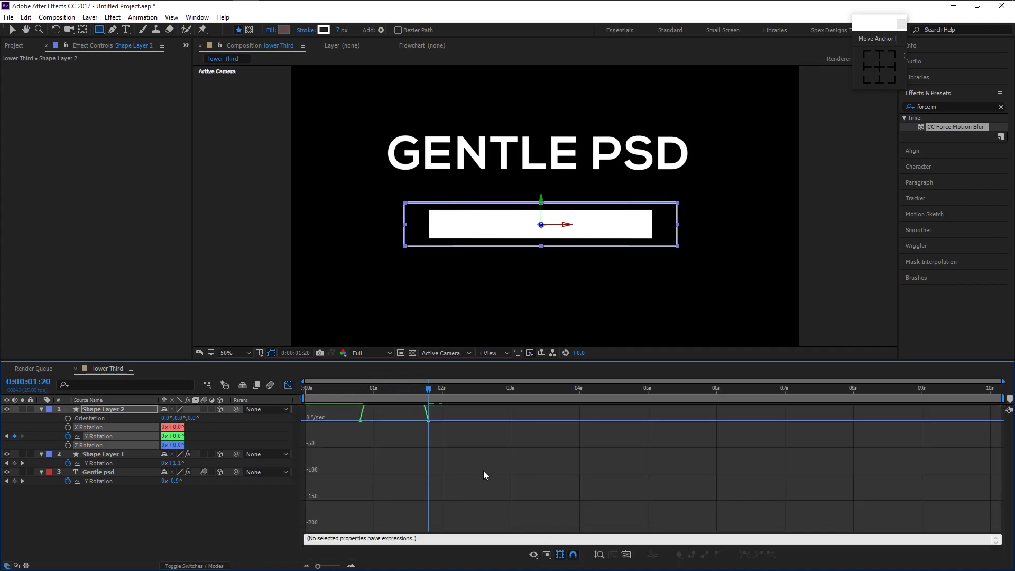
click(428, 506)
drag(418, 507, 391, 507)
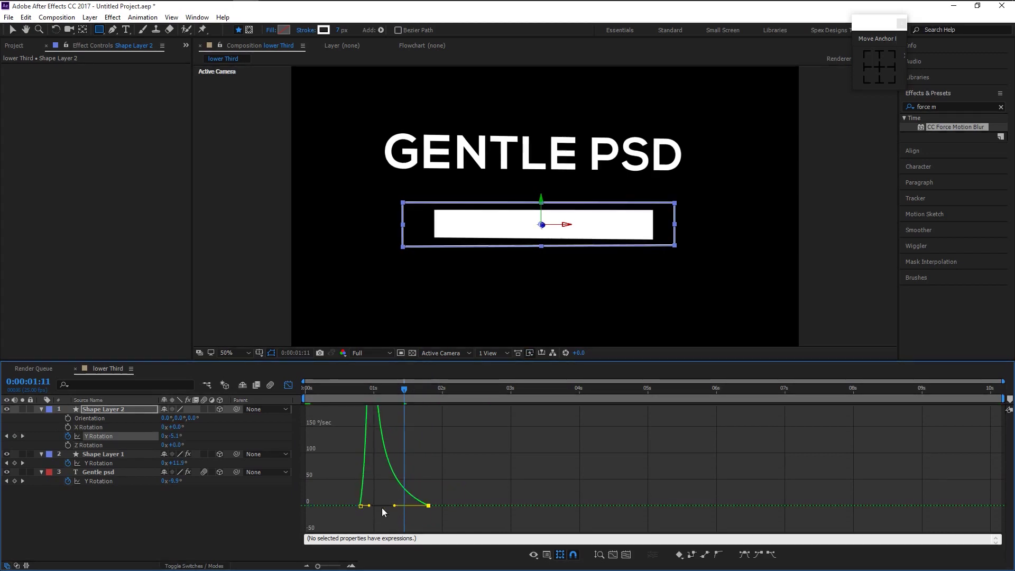
Return to the layer bar view and preview the outline rotating in together with the text and rectangle
click(289, 385)
drag(367, 395, 345, 395)
key(space)
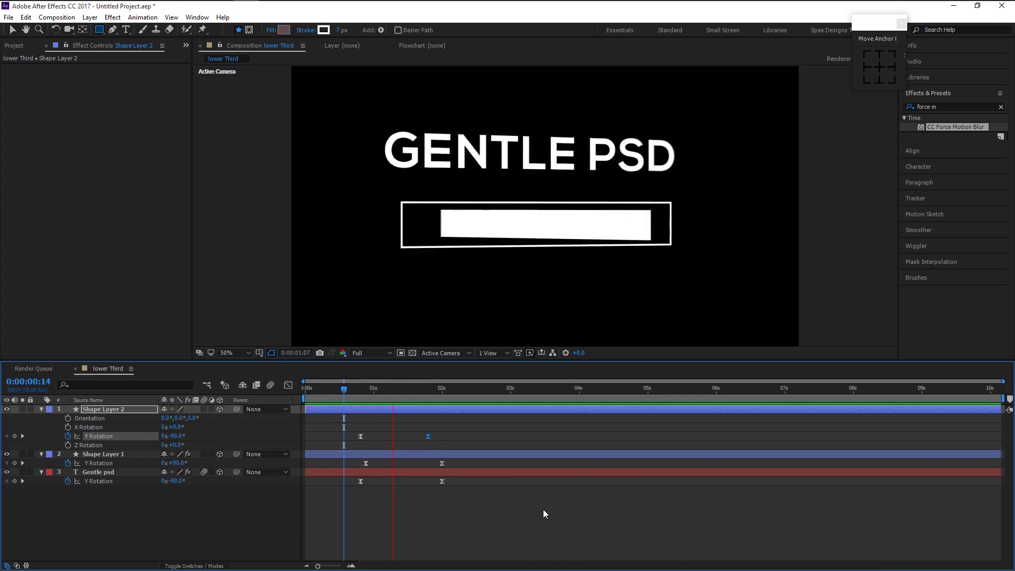
key(space)
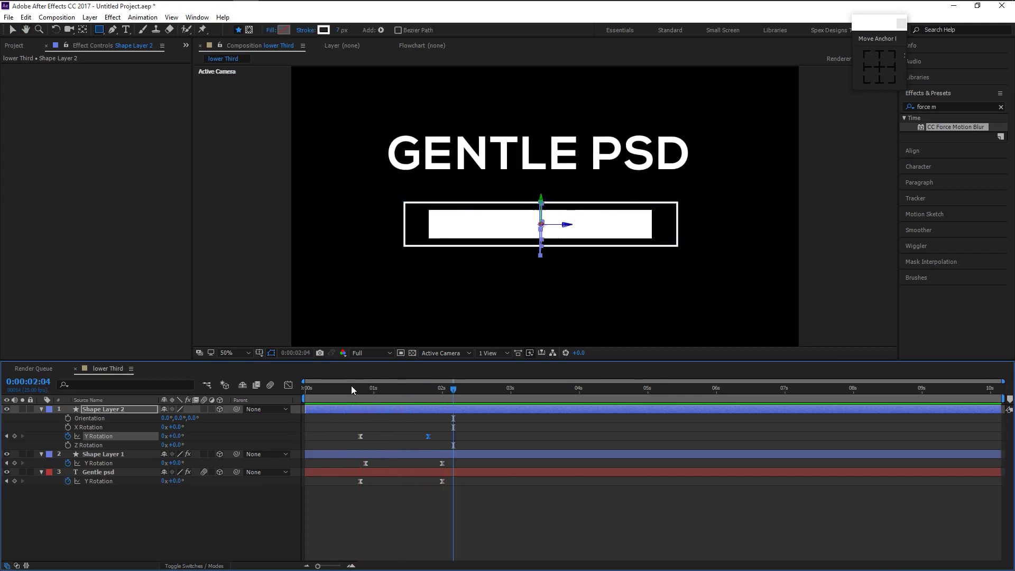
click(354, 386)
key(space)
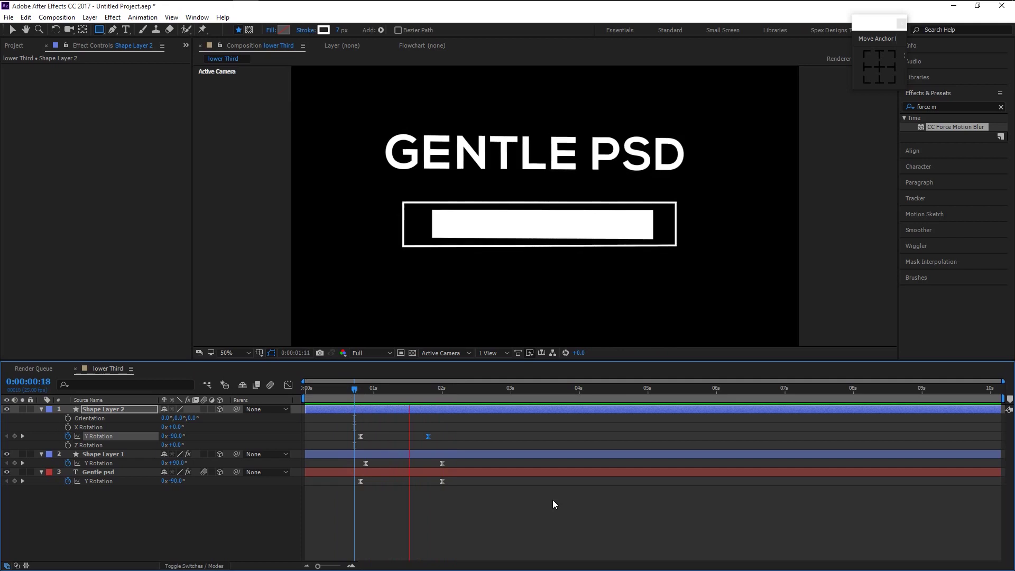
key(space)
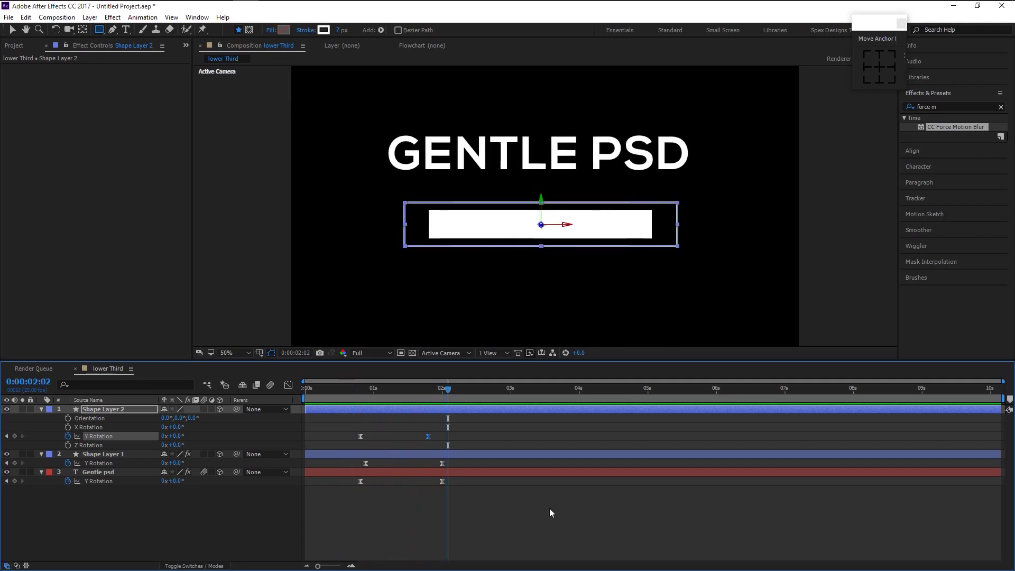
Apply CC Force Motion Blur to the outline layer with a Shutter Angle of 50
click(90, 410)
key(ctrl+alt+shift+e)
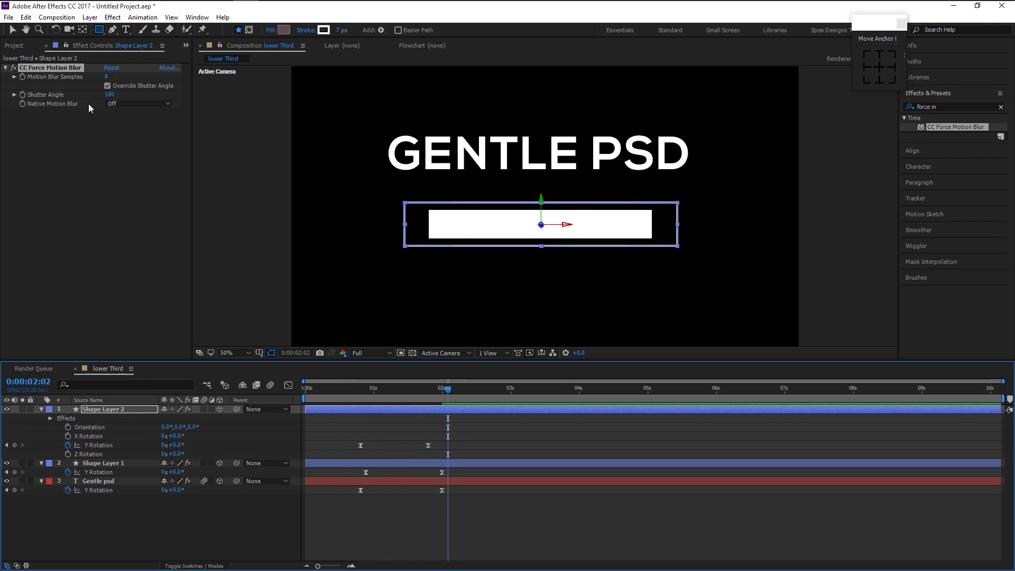
drag(110, 94, 62, 94)
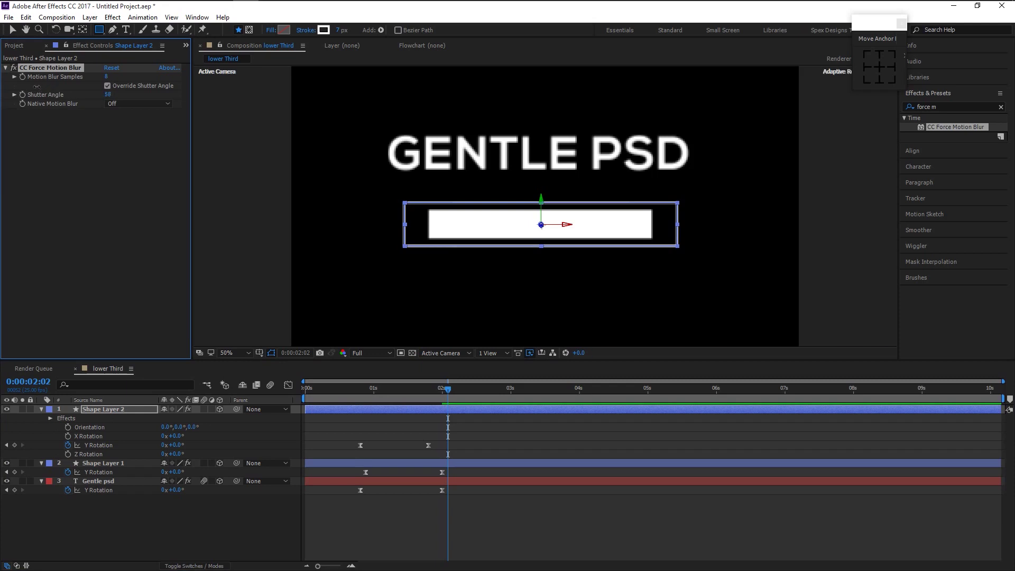
click(108, 94)
text(50)
key(Return)
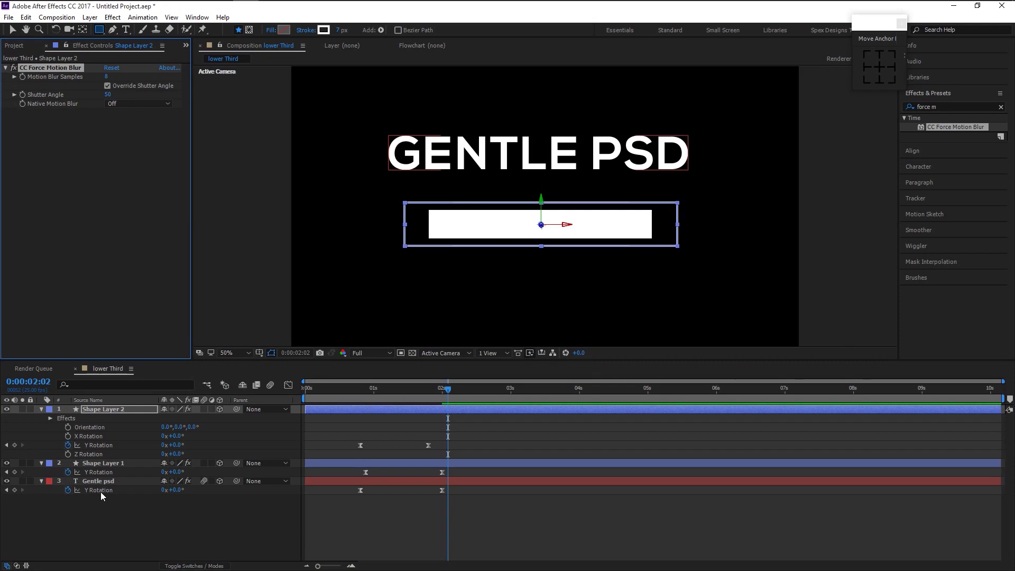
Scale the "Gentle psd" text layer to 124% and move it slightly higher above the rectangle
click(103, 482)
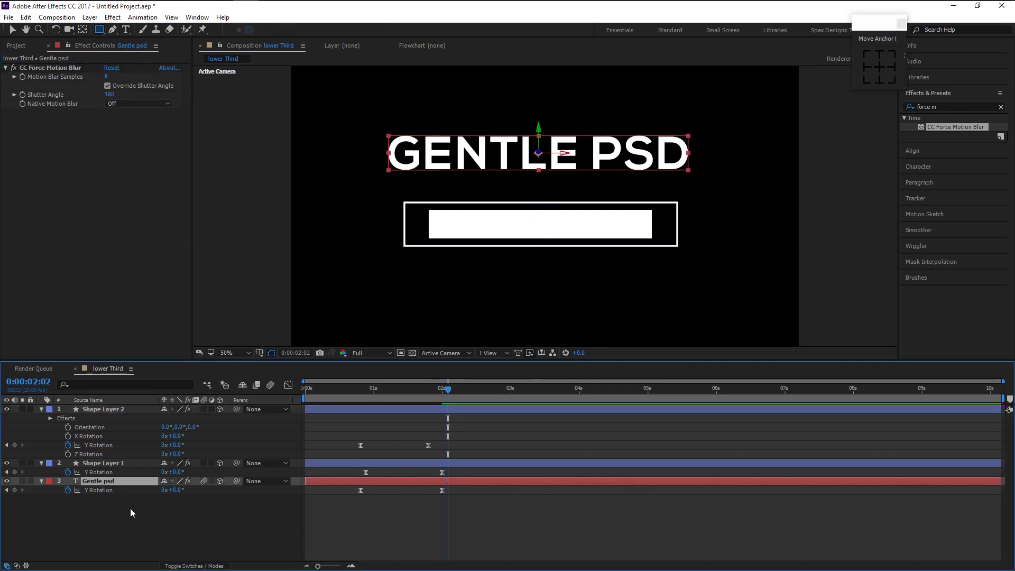
key(s)
drag(214, 490, 225, 490)
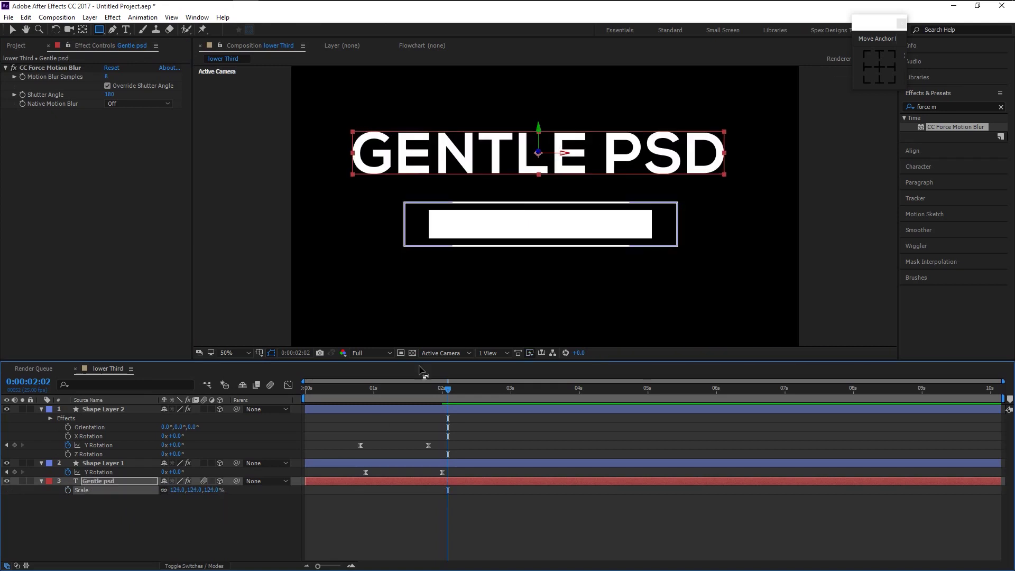
key(v)
drag(499, 159, 498, 149)
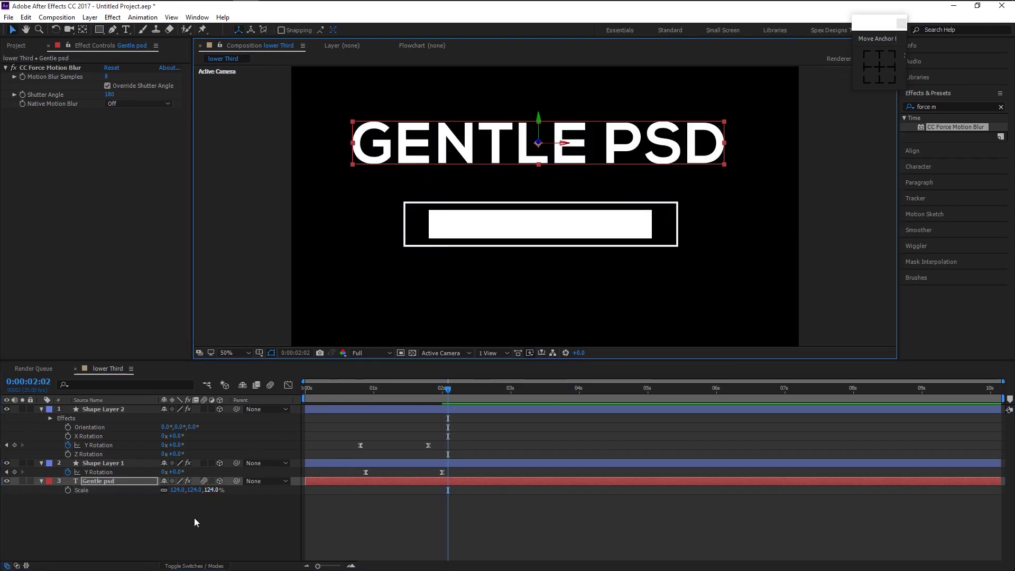
click(165, 533)
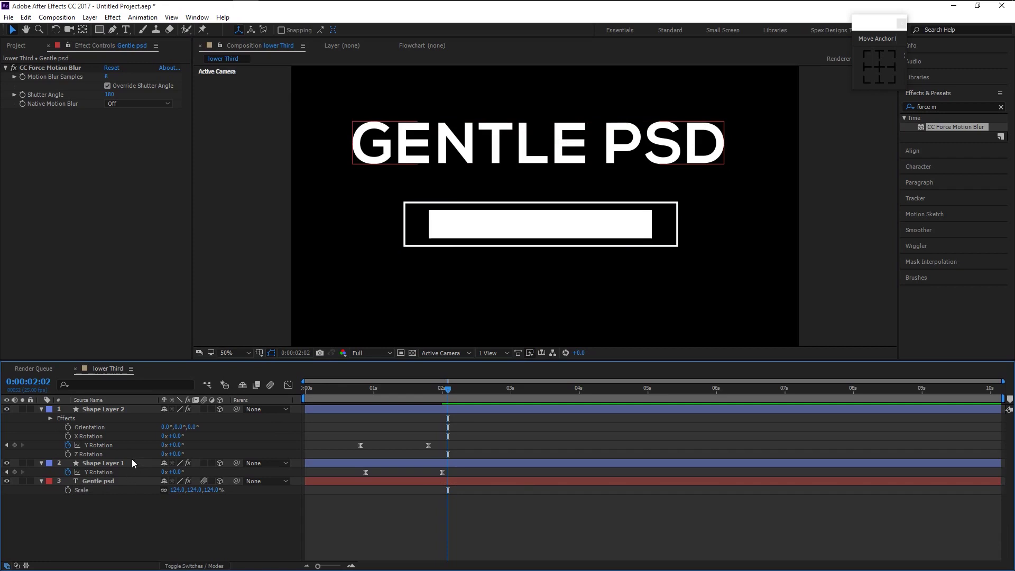
Rename the outline's layer to "Line" and the white rectangle's layer to "Lower Box"
click(109, 411)
key(Return)
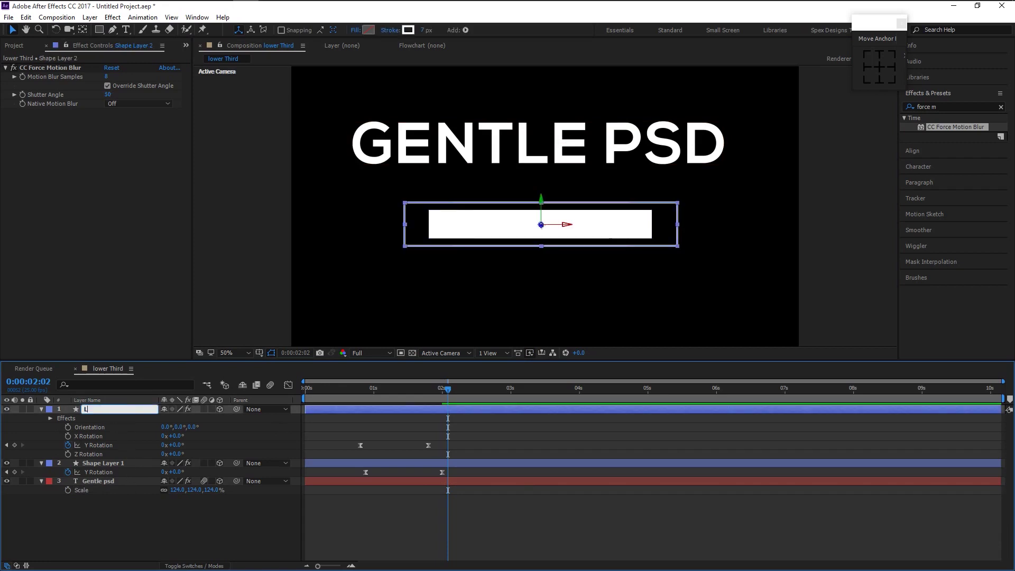
text(Line)
key(Return)
click(122, 463)
key(Return)
text(Lower Box)
key(Return)
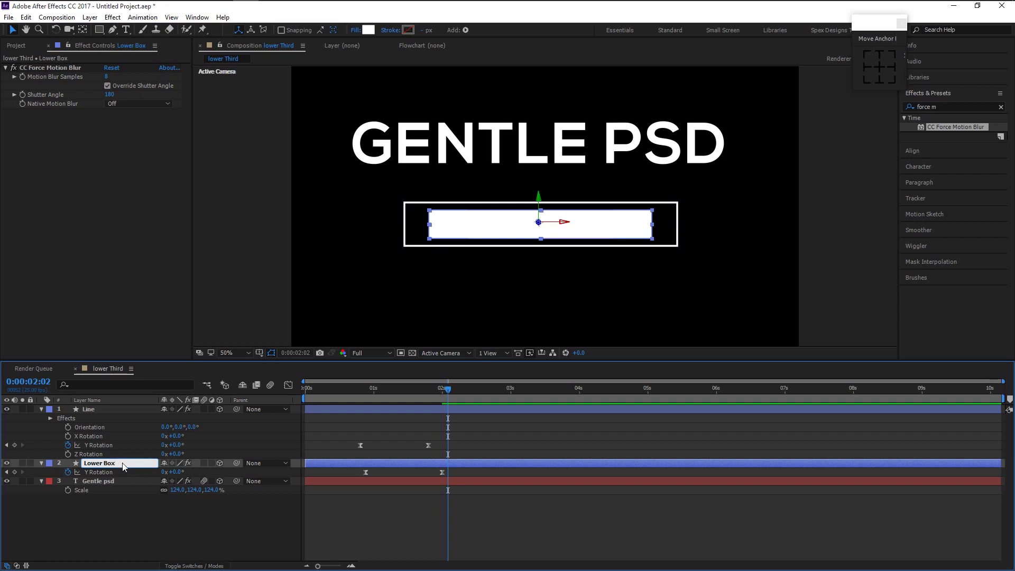
Keyframe the Line layer's Position at 0:00:02:00, moving it up over the title to 944, 298 at 0:00:02:19
click(102, 409)
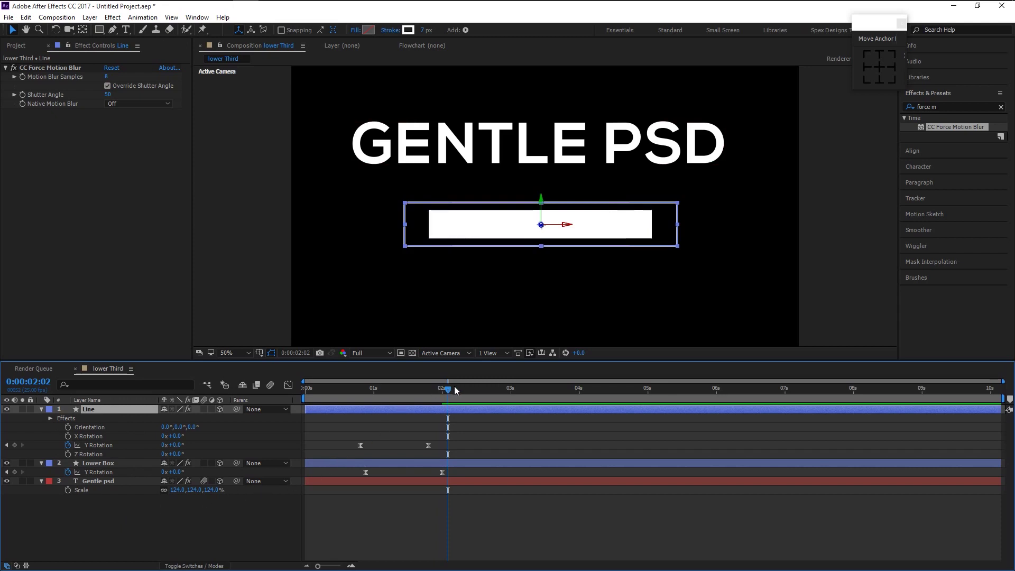
mouse_move(448, 388)
mouse_down()
mouse_move(425, 388)
mouse_move(443, 397)
mouse_up()
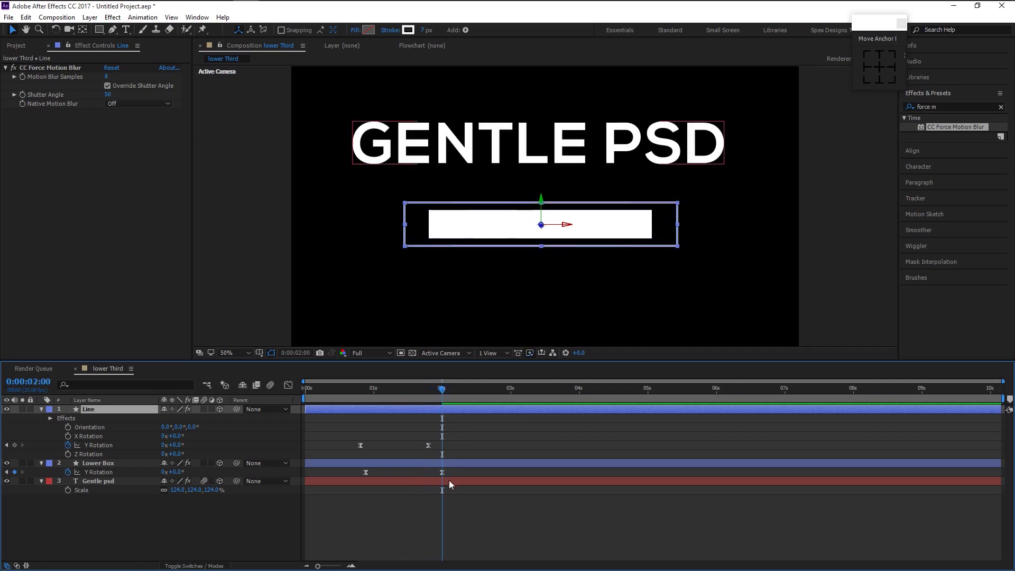
key(p)
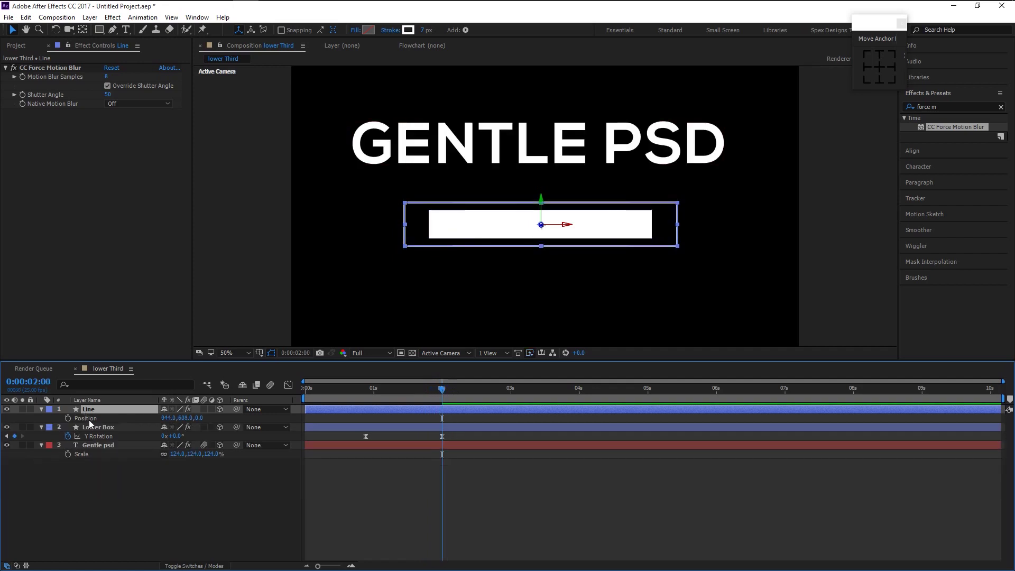
click(67, 418)
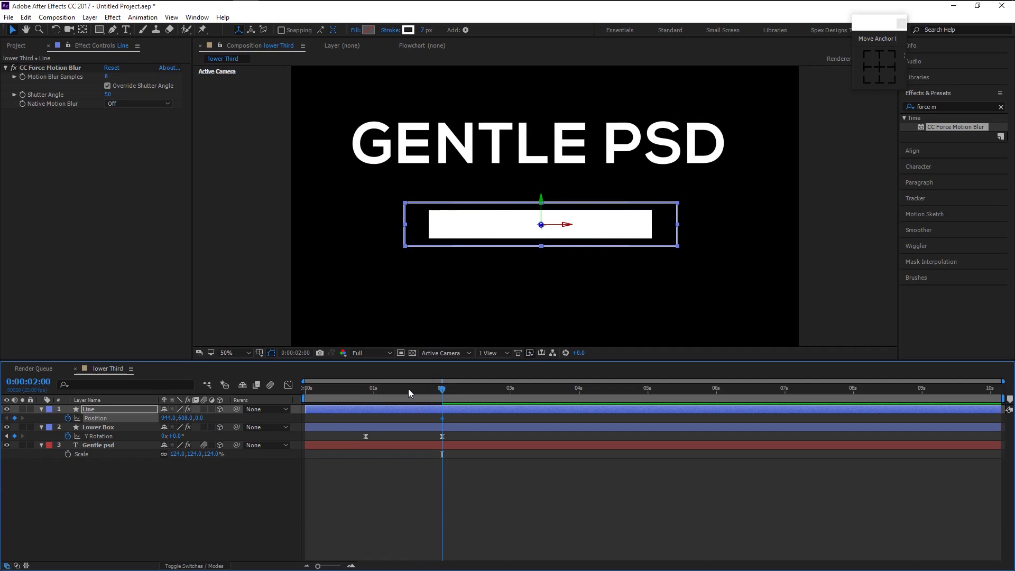
drag(449, 390, 495, 402)
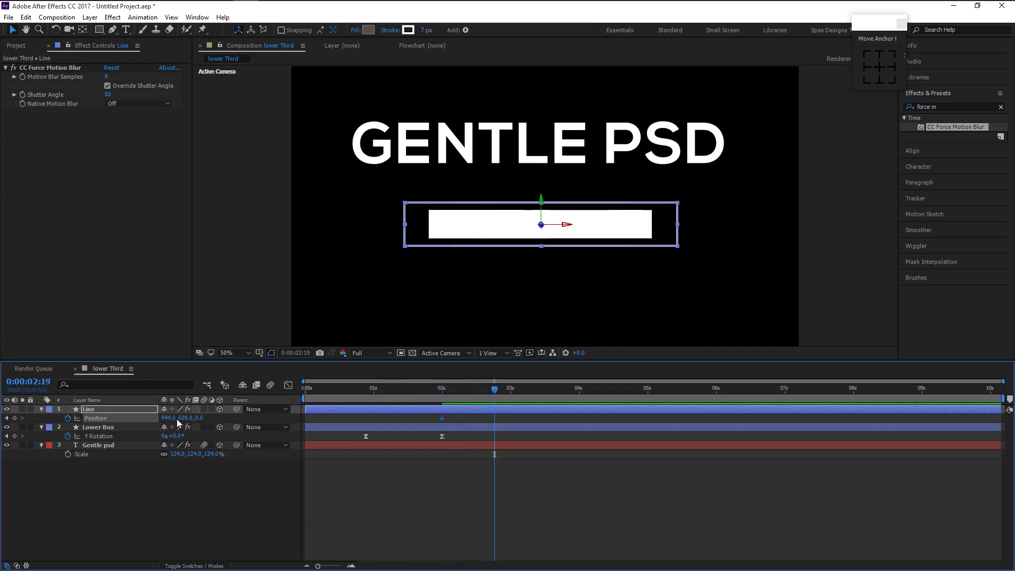
drag(186, 417, 42, 398)
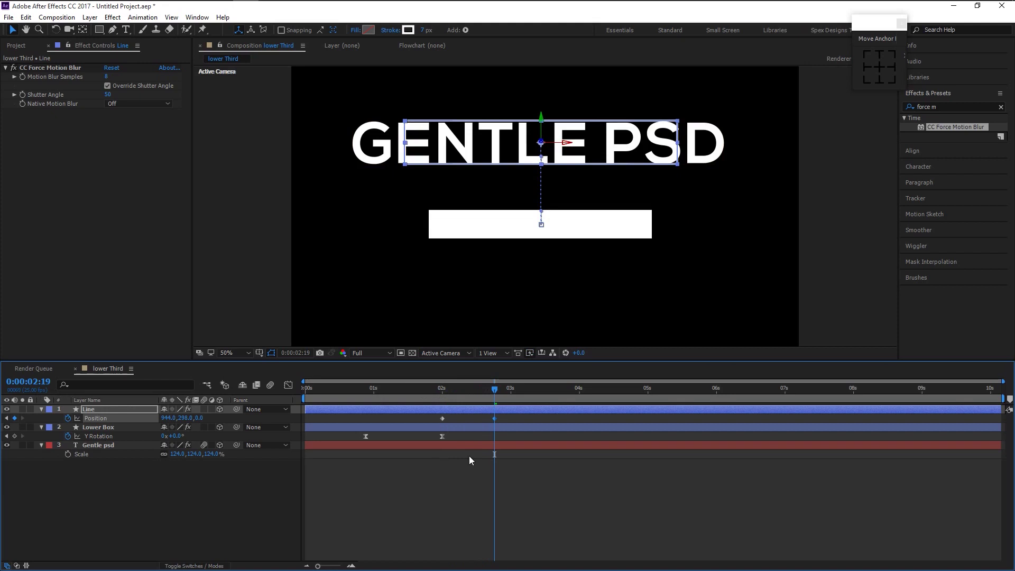
Keyframe the Line layer's Scale from 100% at 0:00:02:00 to 149% at 0:00:02:19 so it frames the title
drag(452, 391, 442, 391)
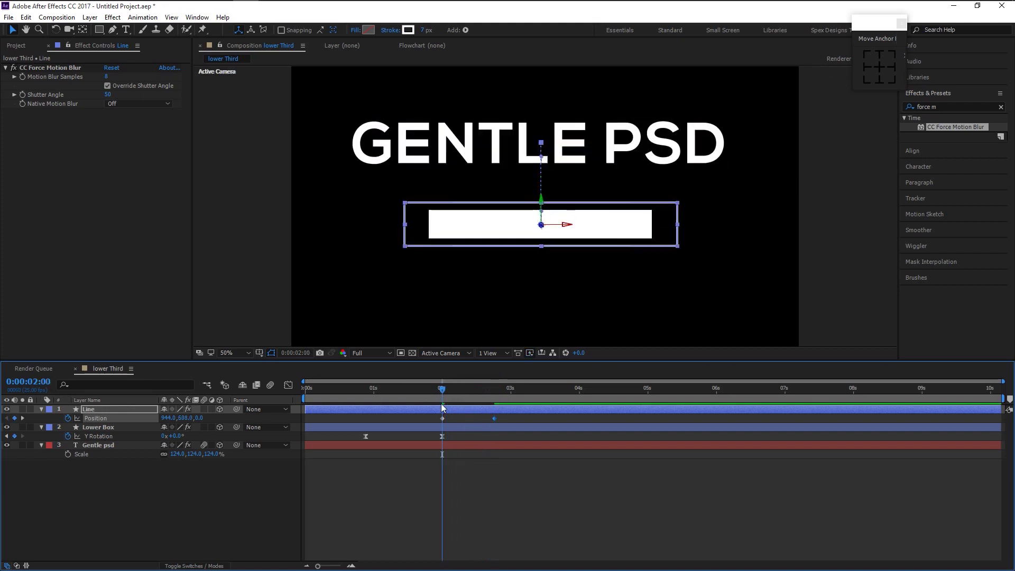
key(s)
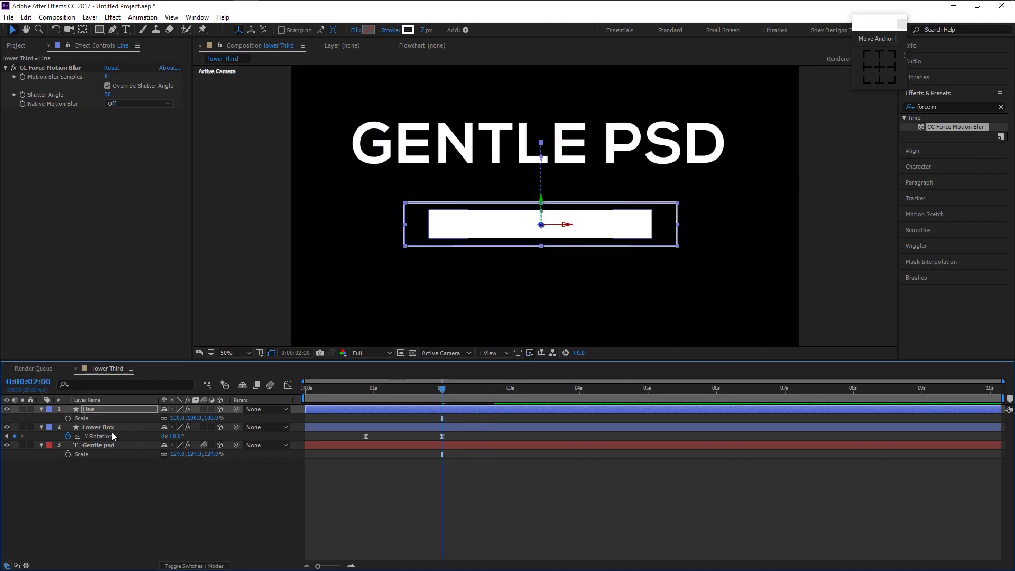
click(68, 419)
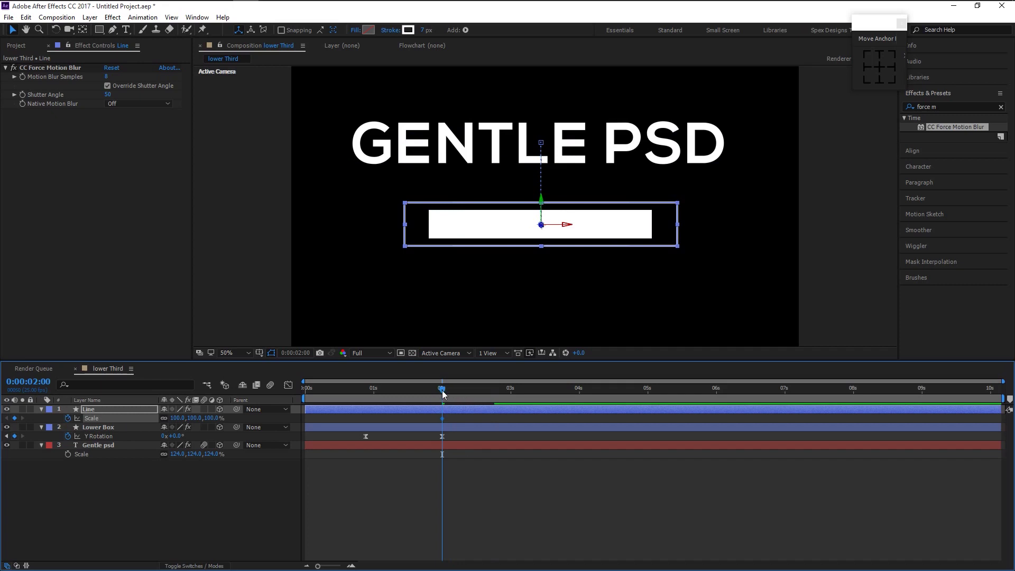
key(u)
drag(443, 393, 494, 402)
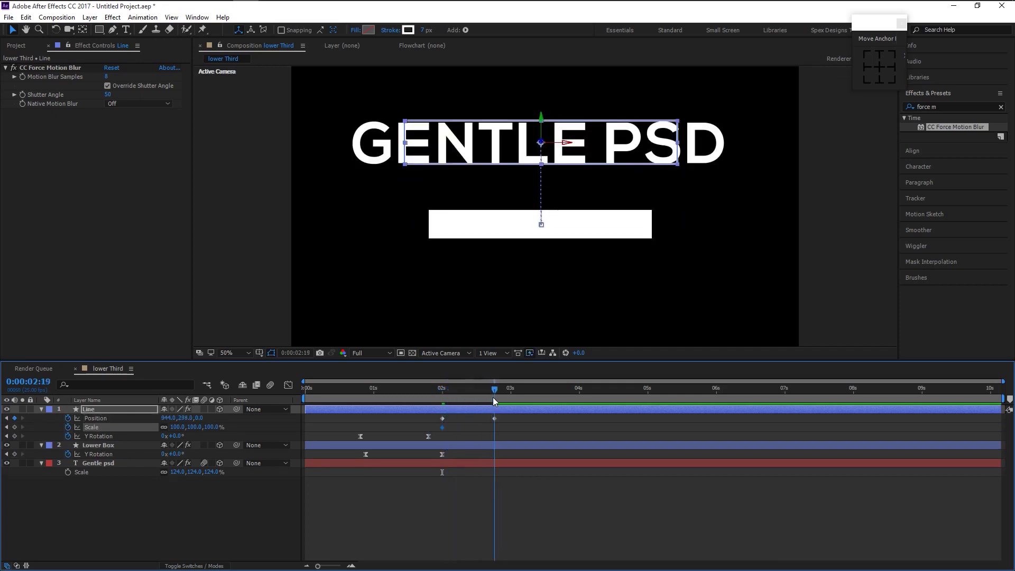
drag(211, 427, 221, 426)
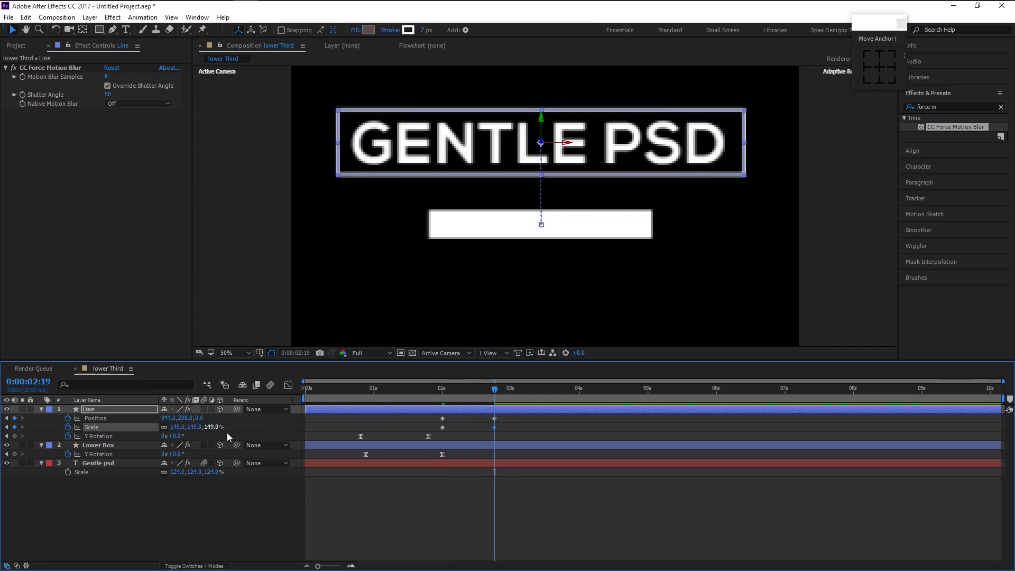
Ease the Line layer's Position and Scale keyframes and raise the ending keyframes' incoming influence to 100% so the movement slows gradually
drag(516, 429, 435, 418)
key(F9)
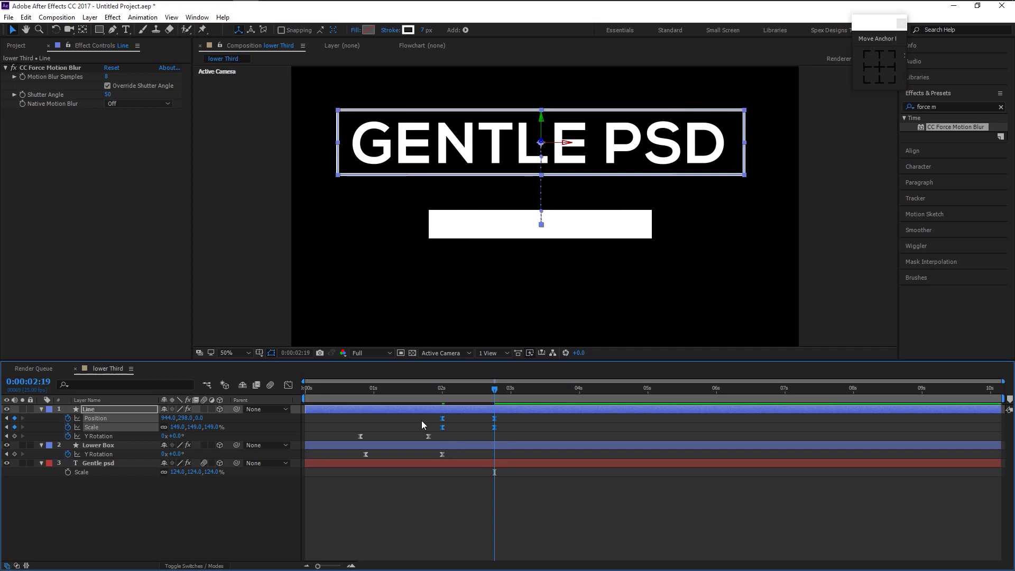
click(289, 385)
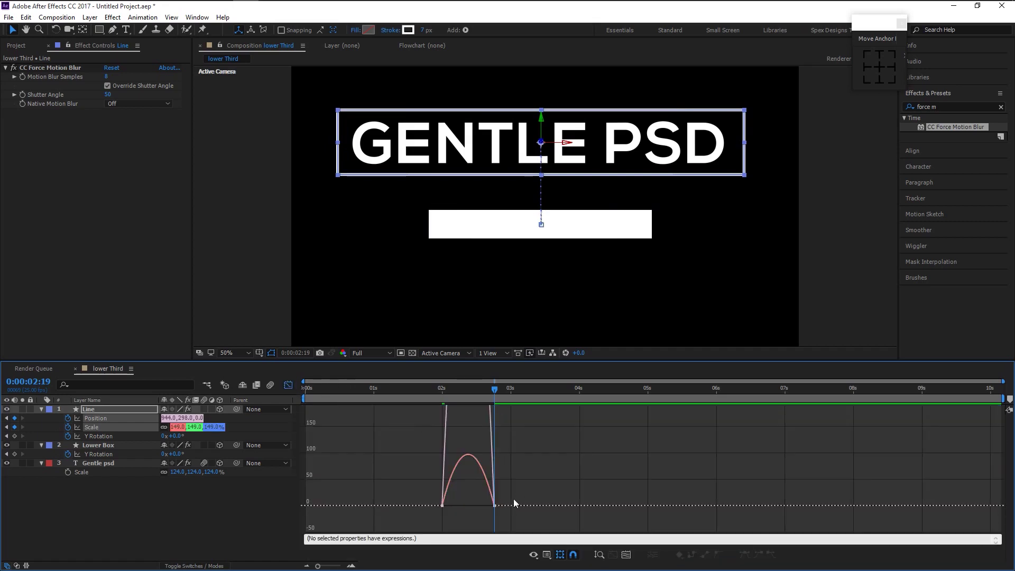
click(495, 505)
drag(478, 506, 461, 504)
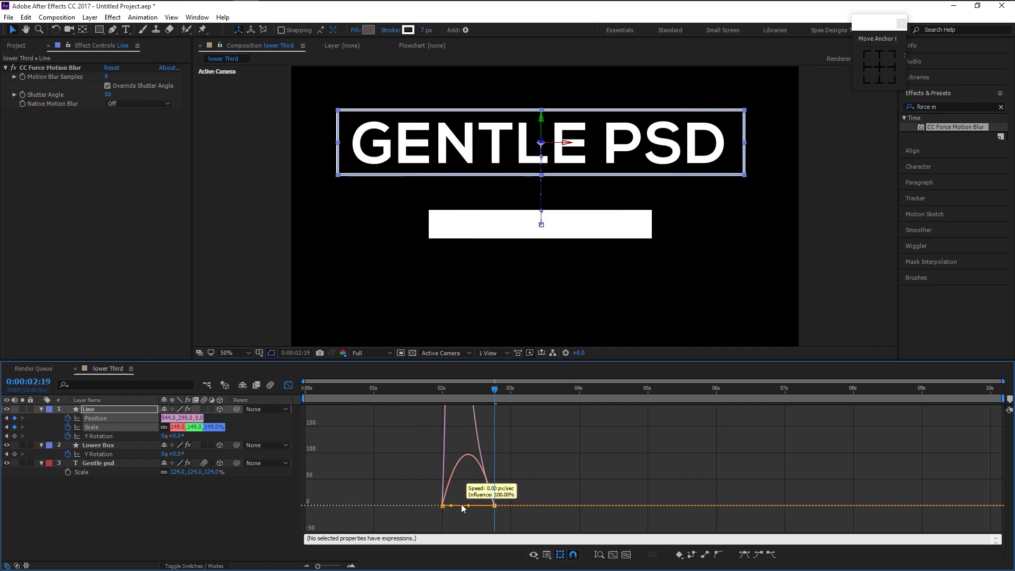
click(478, 464)
drag(485, 506, 469, 503)
click(288, 385)
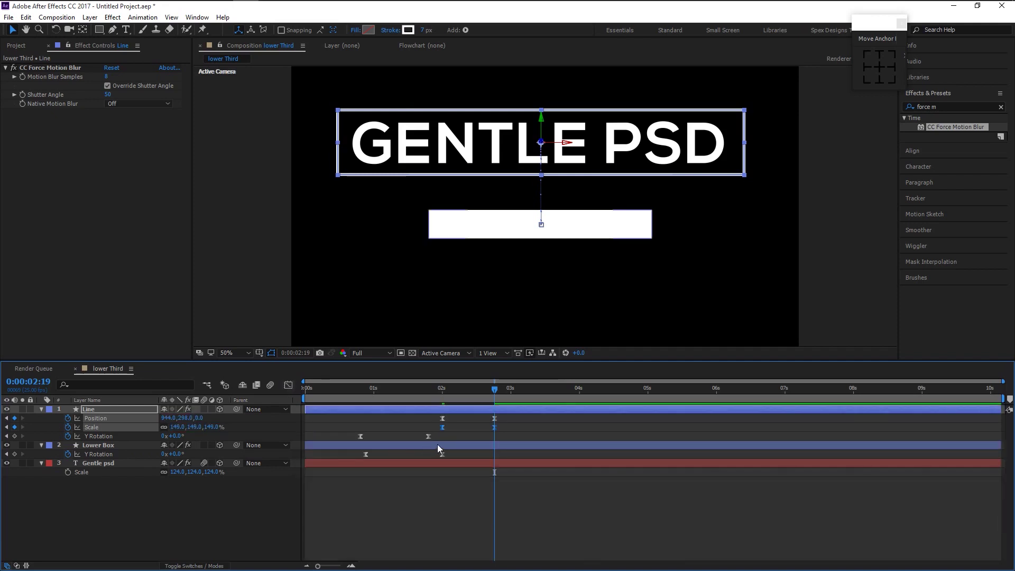
Preview the animation from the beginning to check the outline's move up to the title
key(Home)
click(91, 495)
key(space)
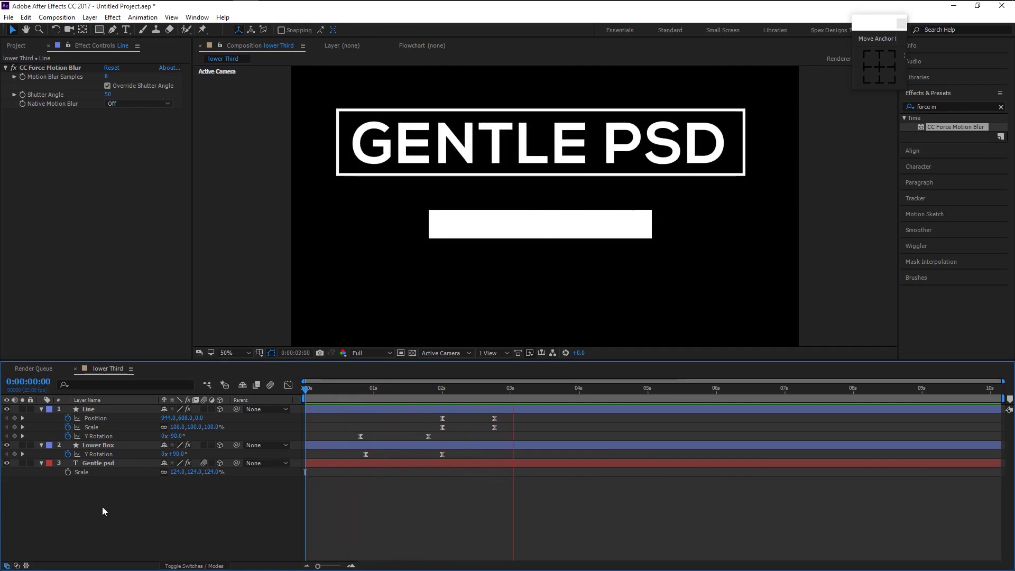
key(space)
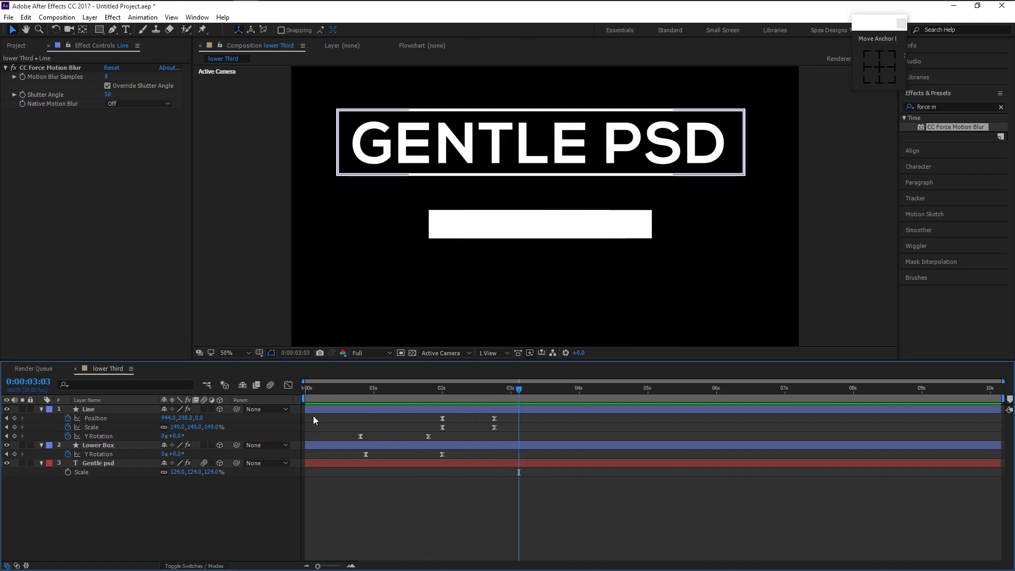
Draw a wide rectangle shape at 0:00:01:20 covering the lower box and its outline, extending past both sides
drag(439, 398, 429, 399)
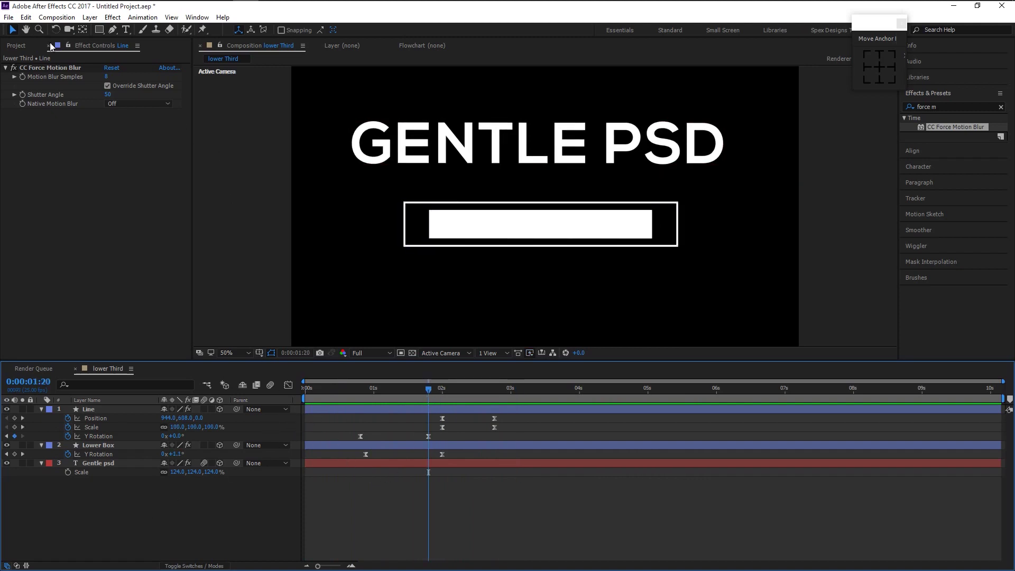
click(99, 30)
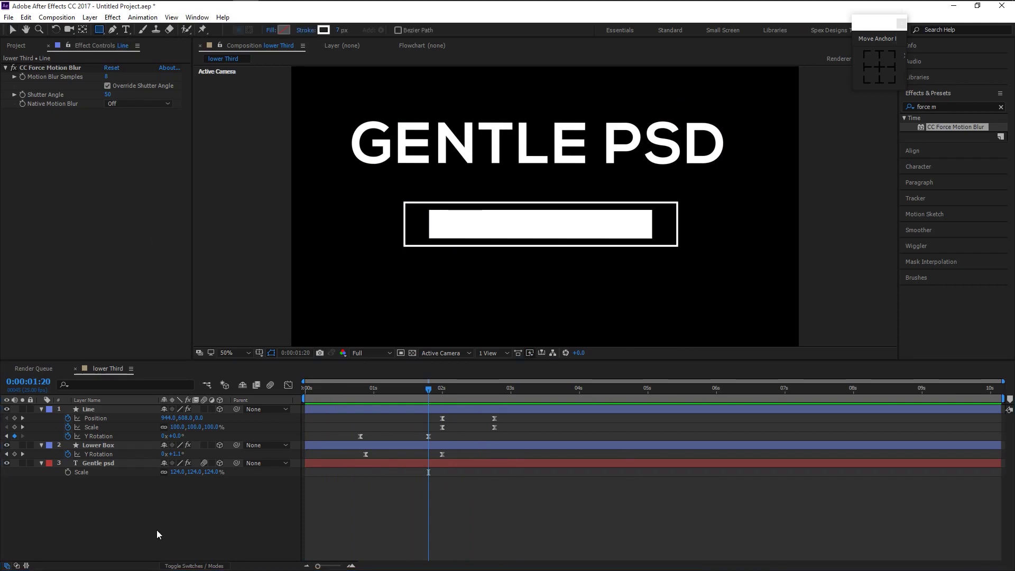
drag(328, 199, 720, 247)
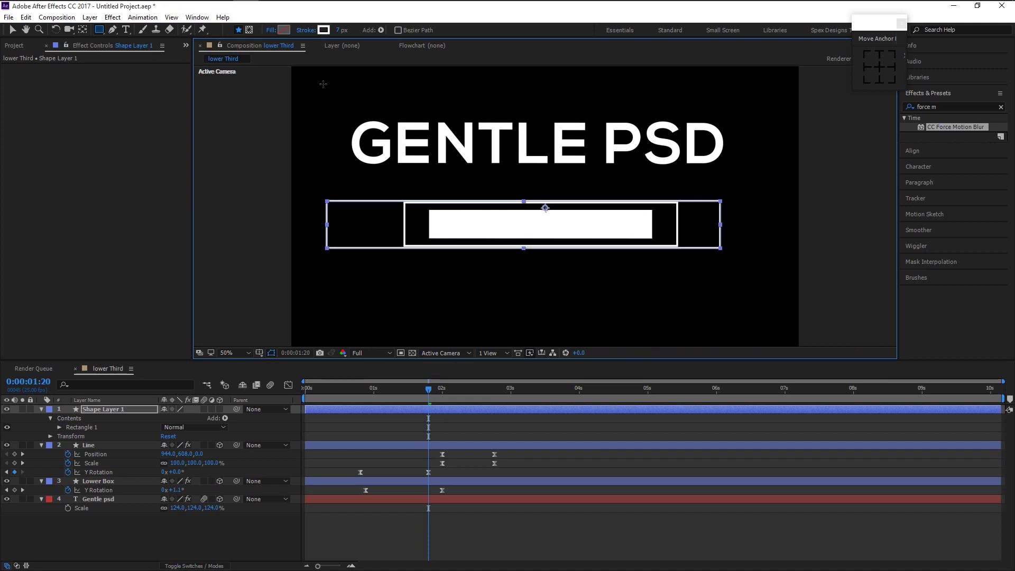
Remove the new rectangle's stroke and give it a solid white fill
alt+click(327, 32)
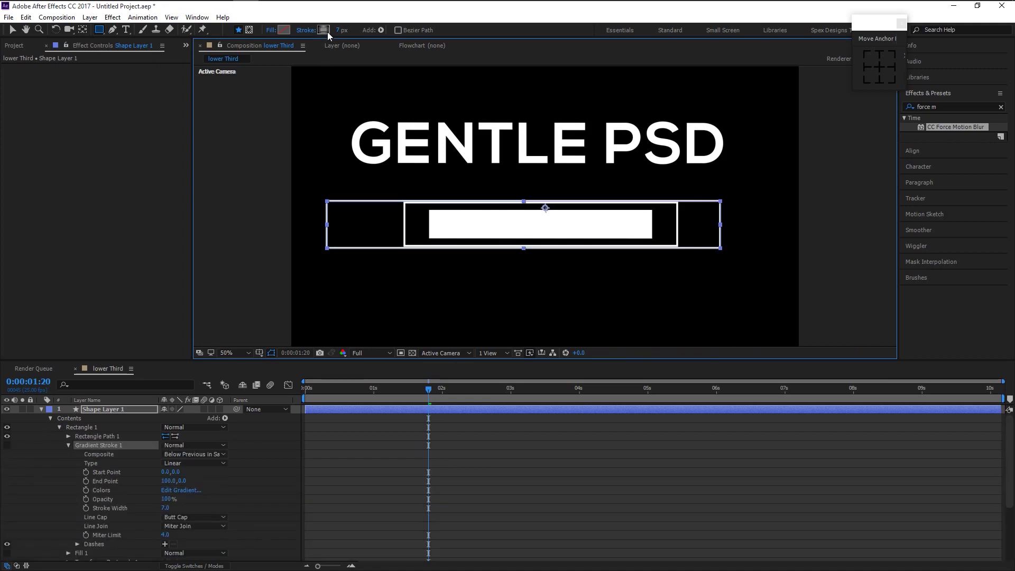
alt+click(326, 33)
click(284, 32)
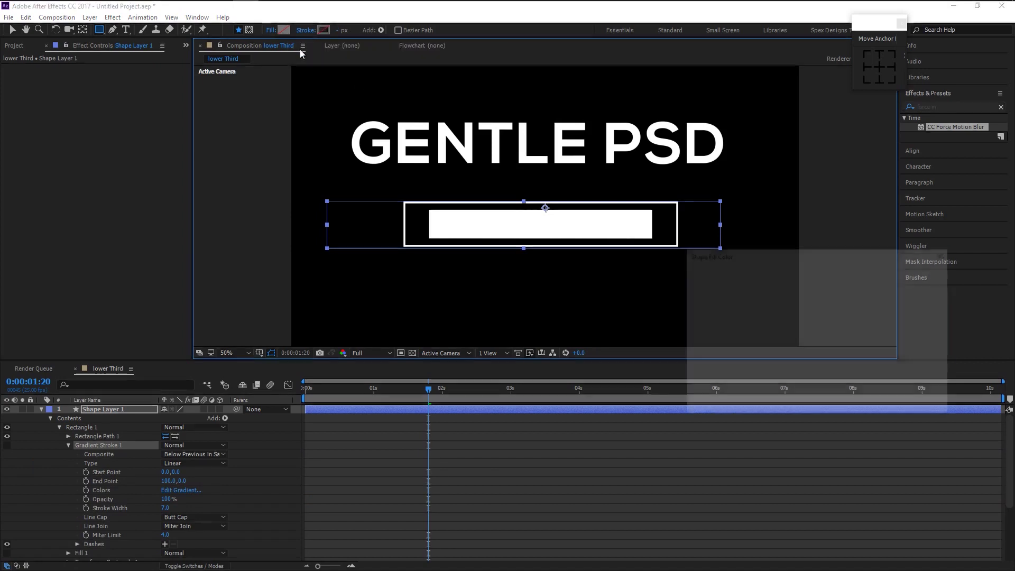
click(938, 274)
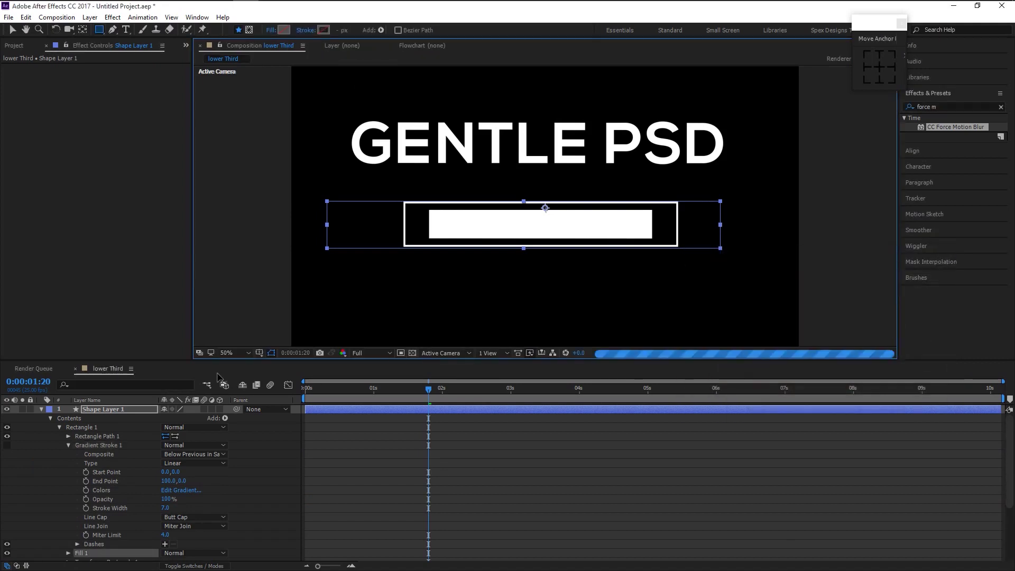
Nudge the new white rectangle to the right over the lower box and center its anchor point
key(shift+Right)
key(Right)
key(Right)
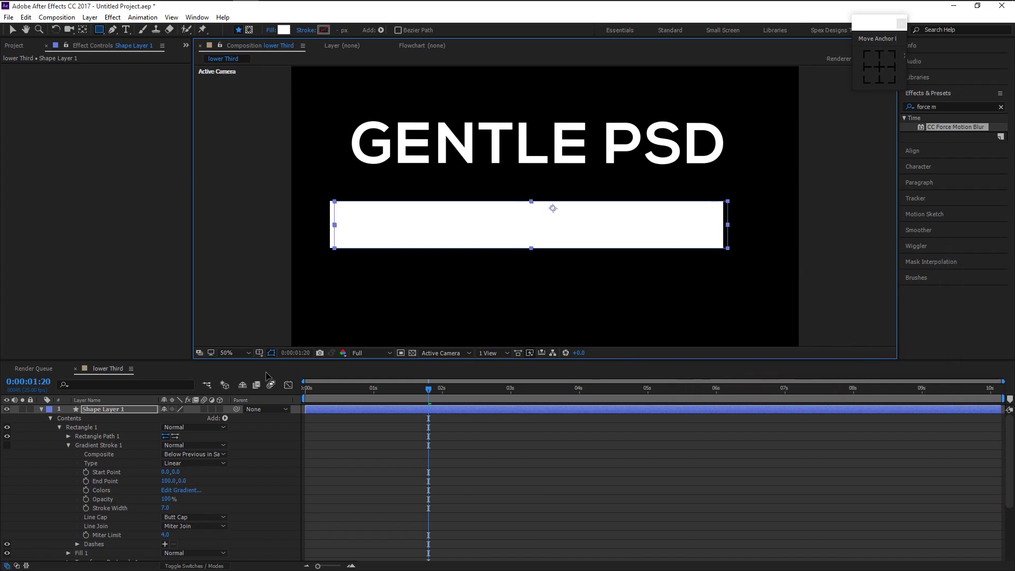
key(Right)
key(Right)
key(shift+Right)
key(Right)
key(Right)
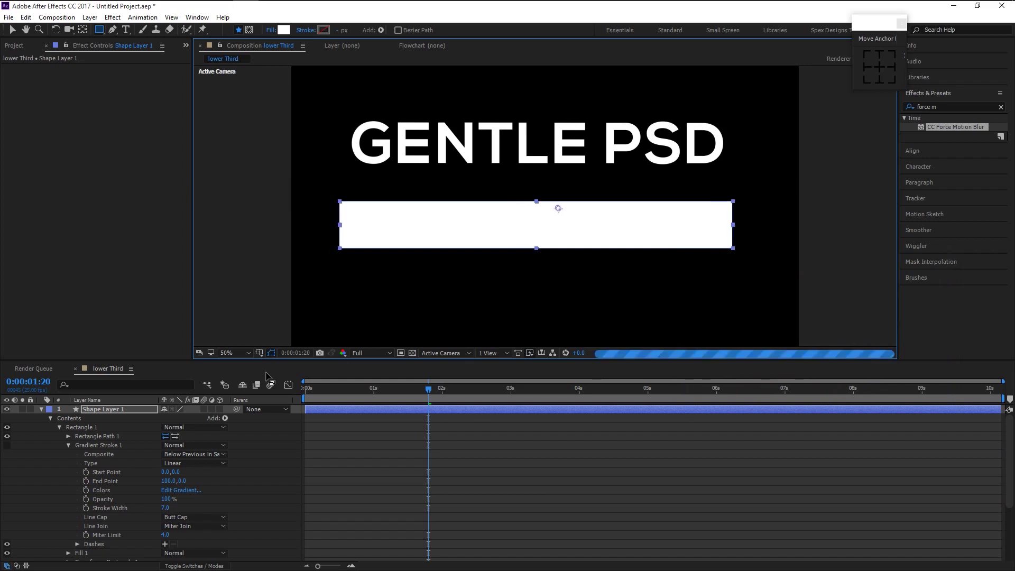
key(Right)
key(Right)
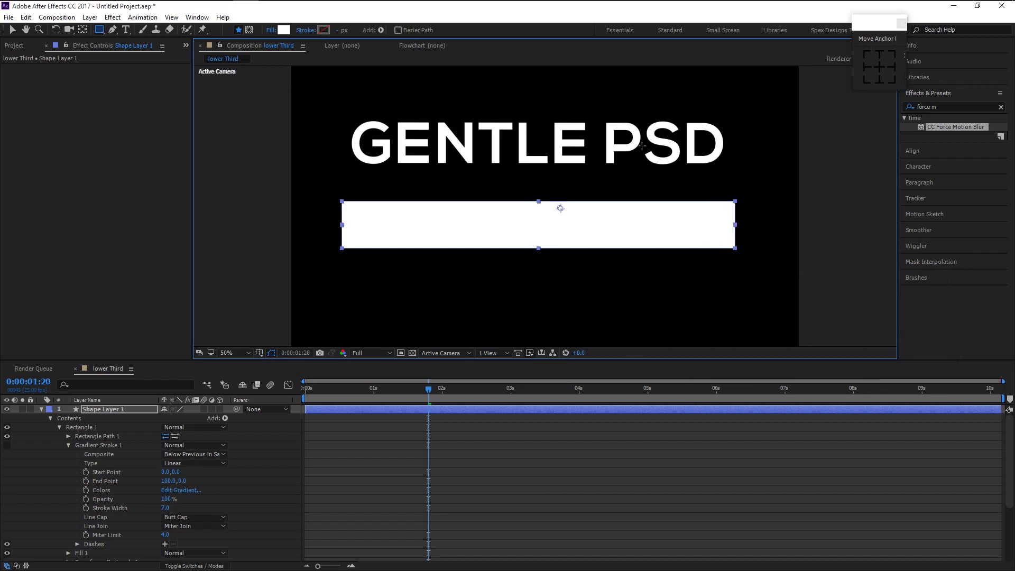
click(879, 67)
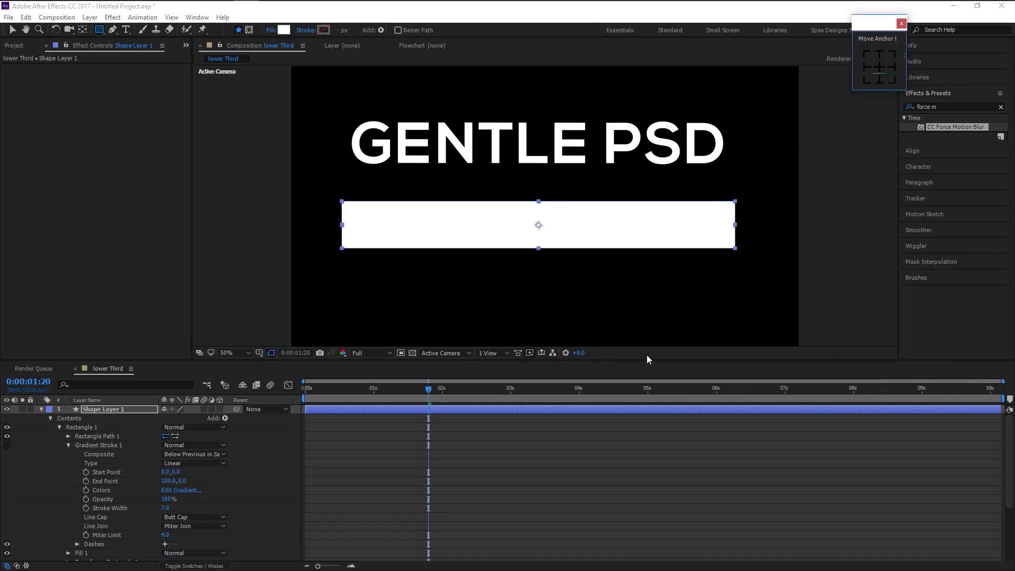
Copy the Line layer's Position and Scale keyframes onto Shape Layer 1 and shift them to start at 0:00:02:00
click(41, 409)
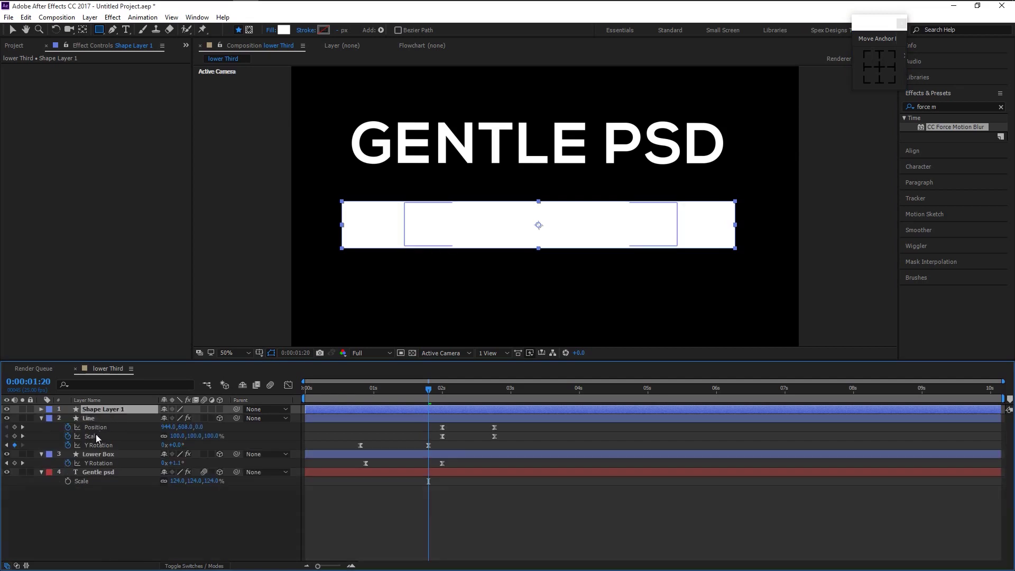
click(96, 433)
shift+click(101, 428)
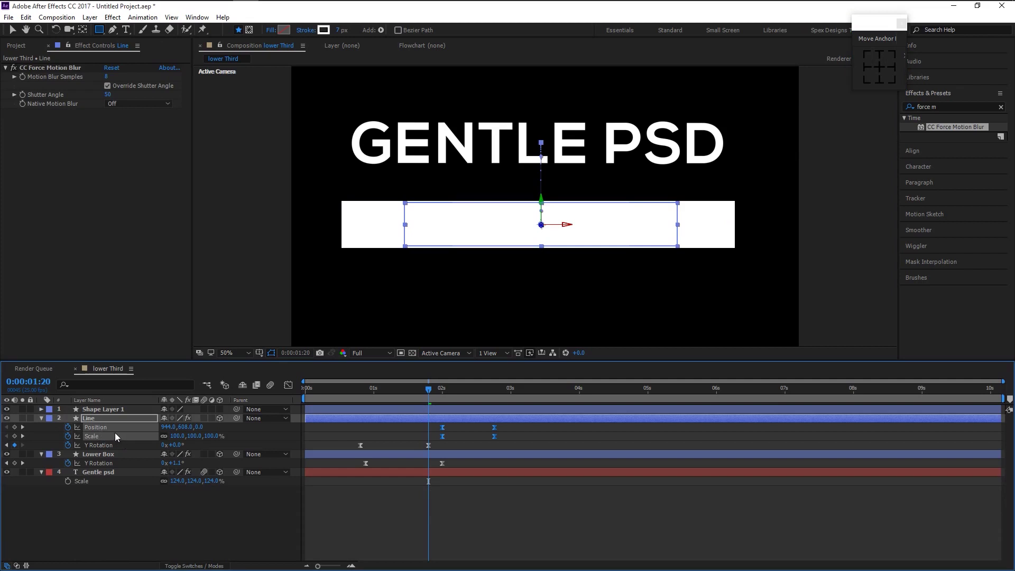
click(106, 408)
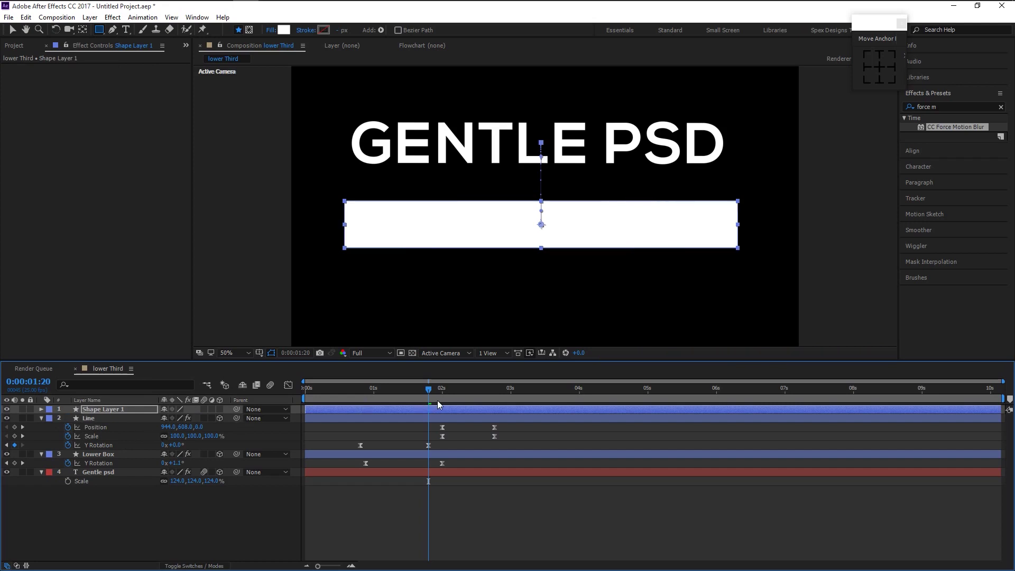
key(u)
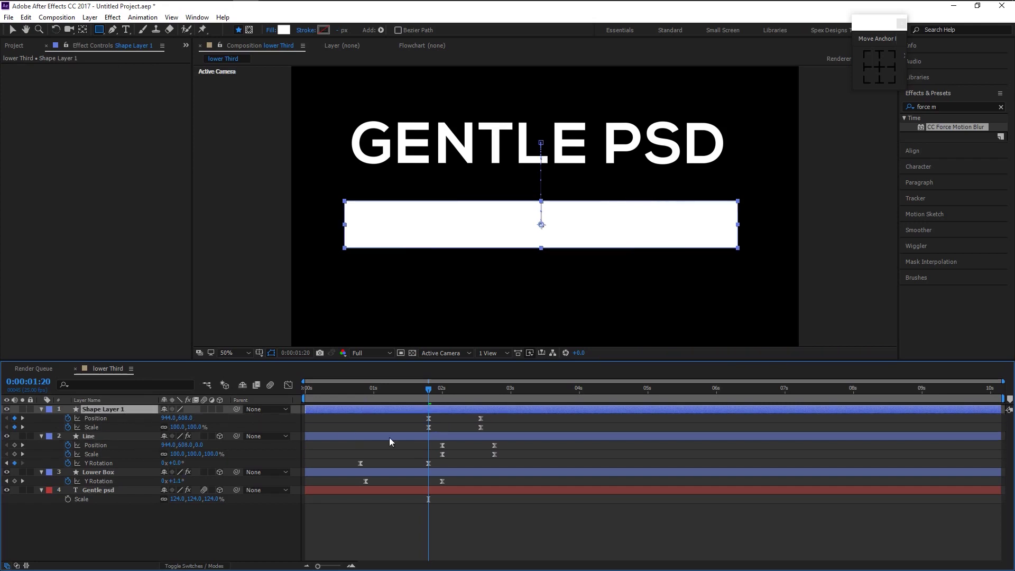
click(516, 427)
drag(495, 428, 453, 471)
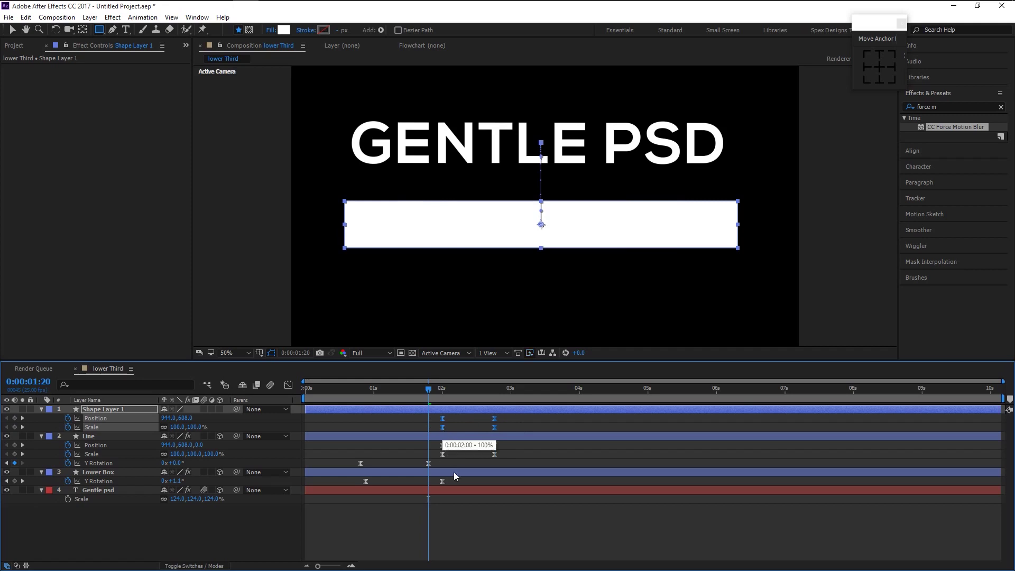
Preview the white rectangle's motion, restarting playback from 0:00:01:14
click(541, 525)
key(space)
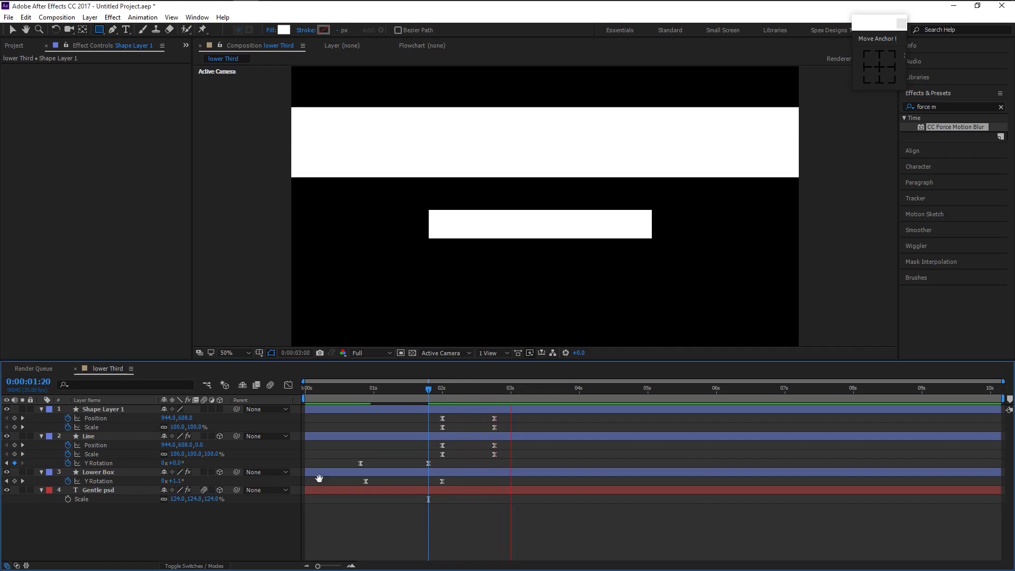
click(404, 411)
click(414, 392)
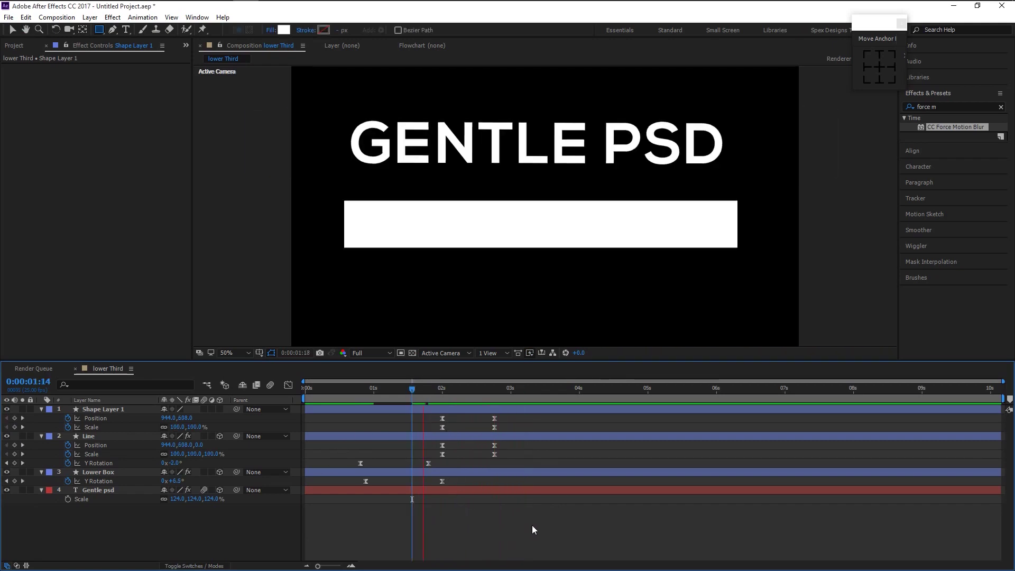
key(space)
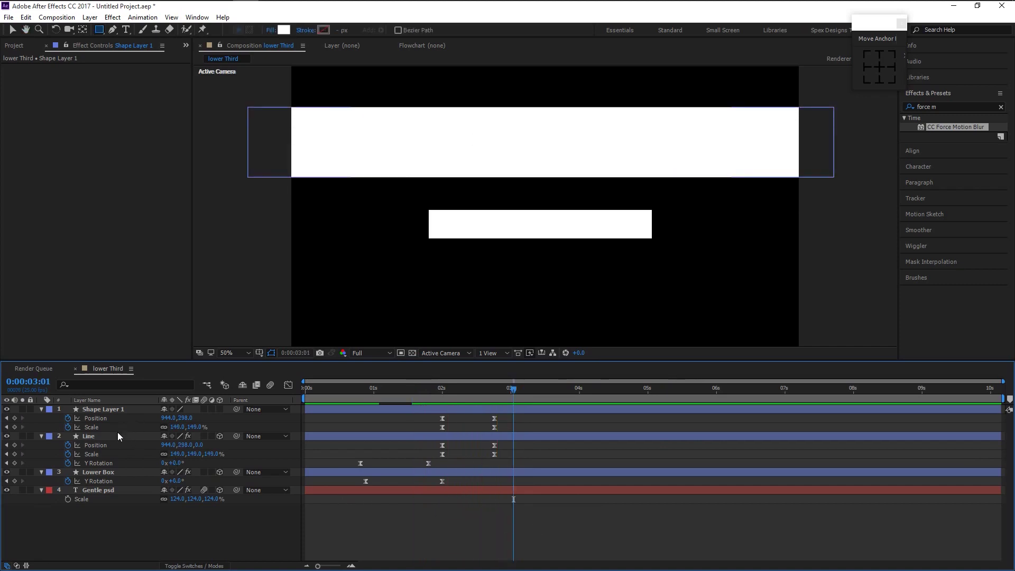
Duplicate the Gentle psd and Lower Box layers and pre-compose the two copies as "Duplicated"
click(121, 490)
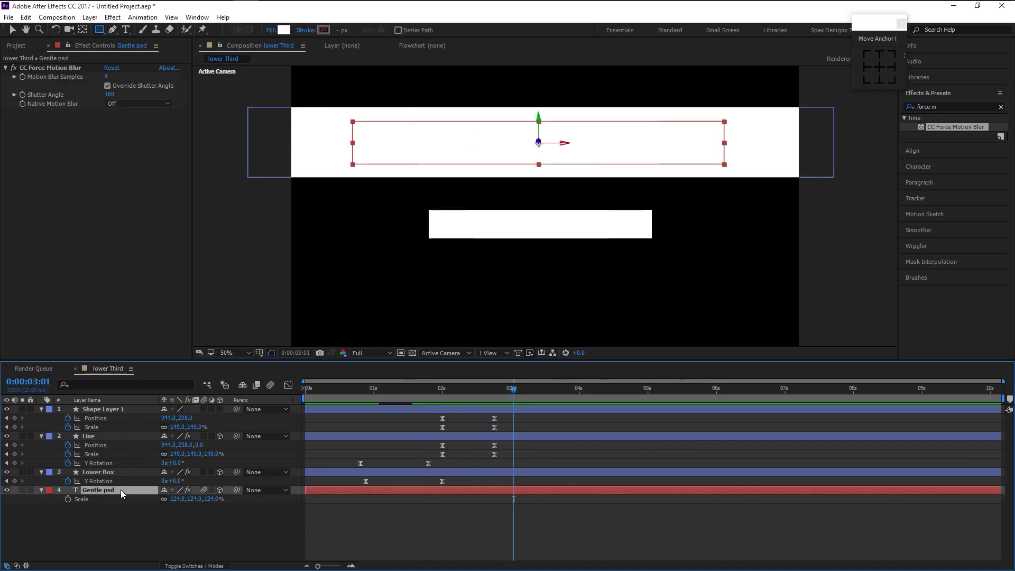
ctrl+click(119, 473)
key(ctrl+d)
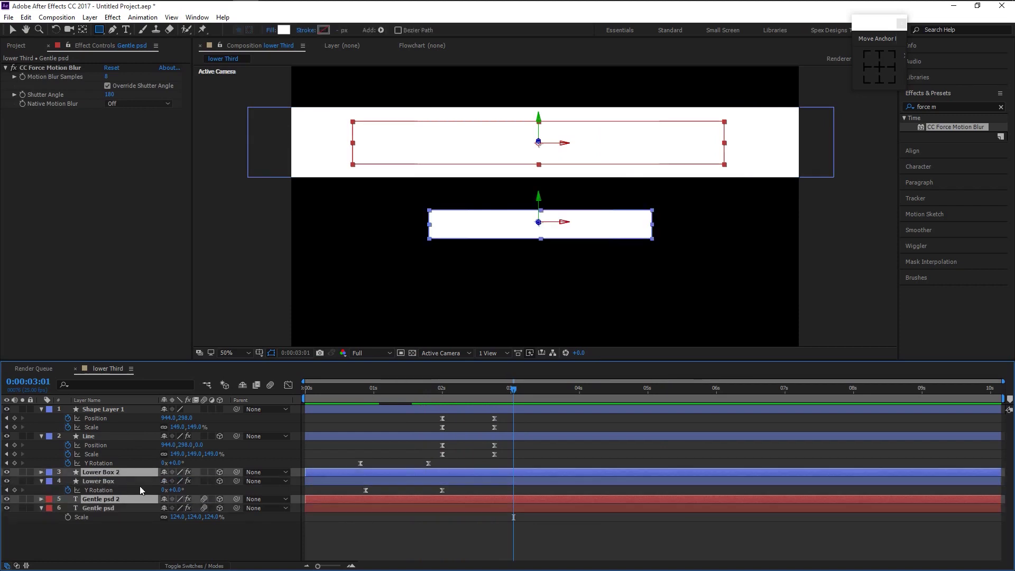
right_click(115, 473)
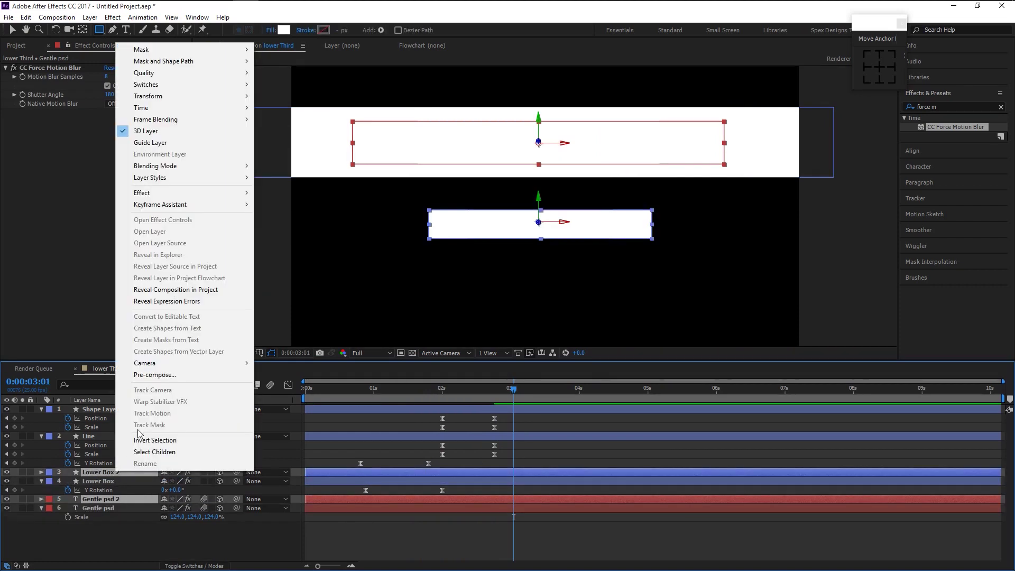
click(167, 375)
text(Duplicated)
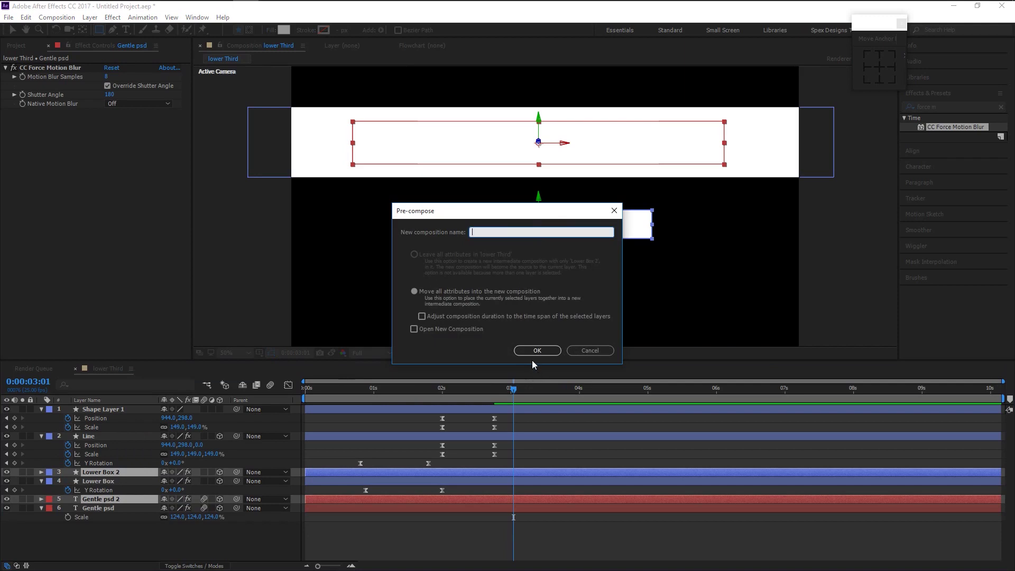
key(Return)
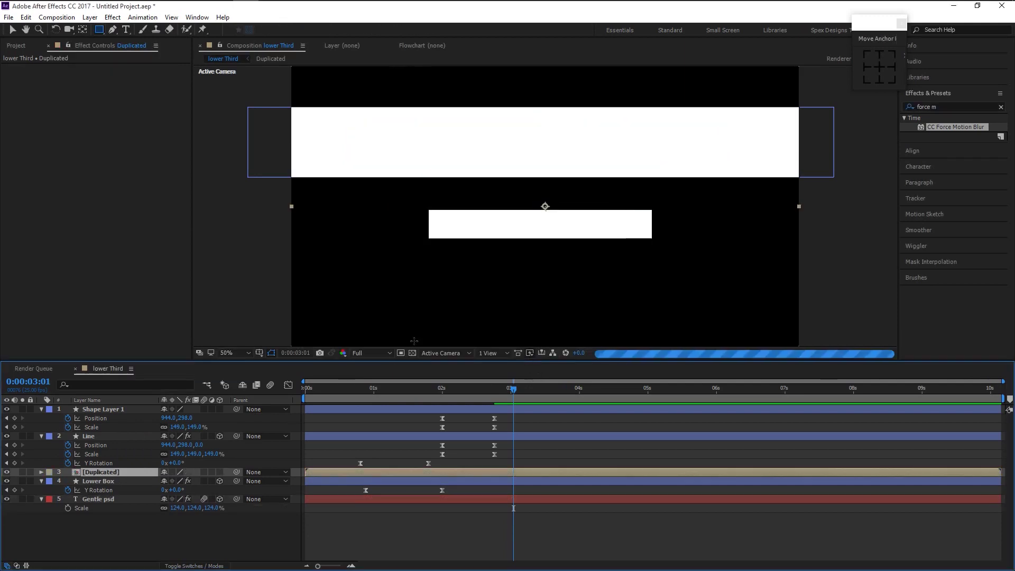
Move the Duplicated composition layer above the Line layer, directly beneath Shape Layer 1
click(101, 472)
drag(108, 440, 109, 431)
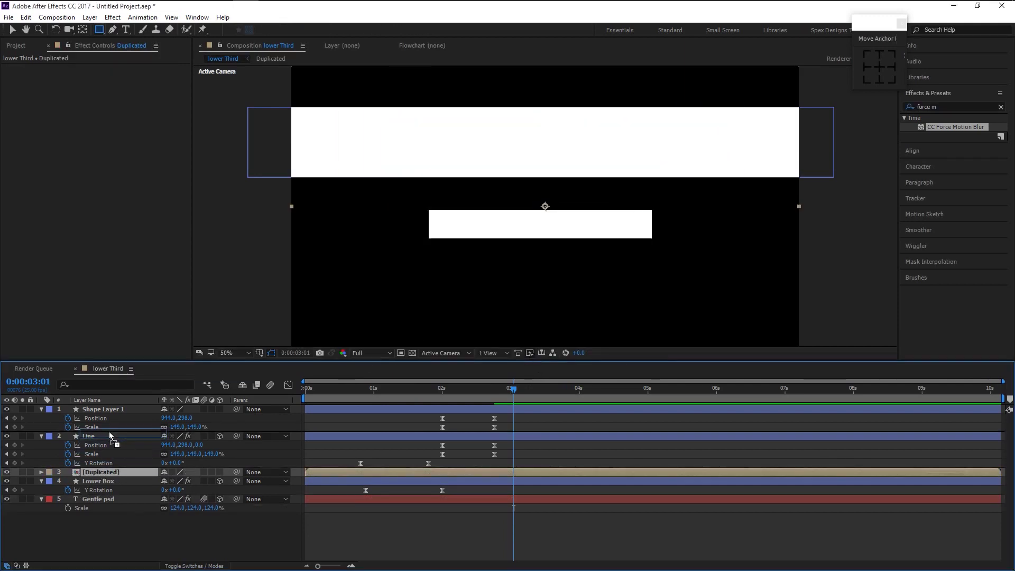
drag(109, 431, 109, 432)
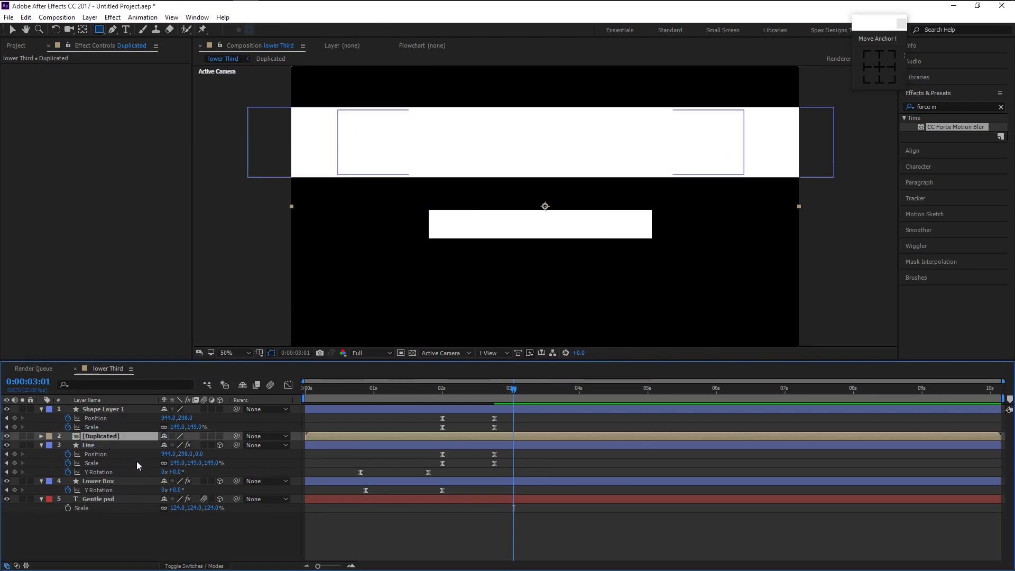
Open the Duplicated composition and apply the Tint effect to the Gentle psd 2 text layer
double_click(123, 438)
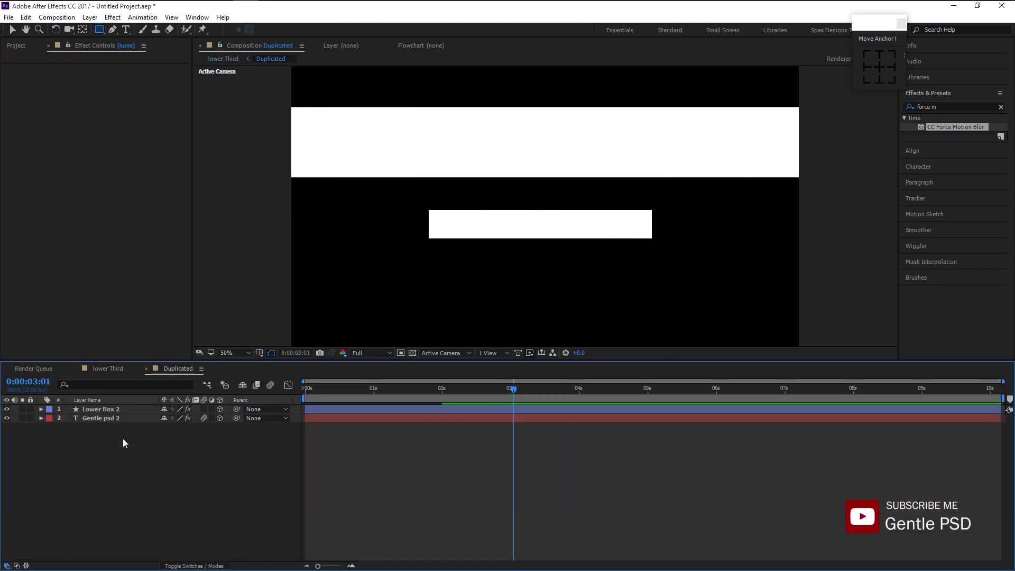
click(931, 107)
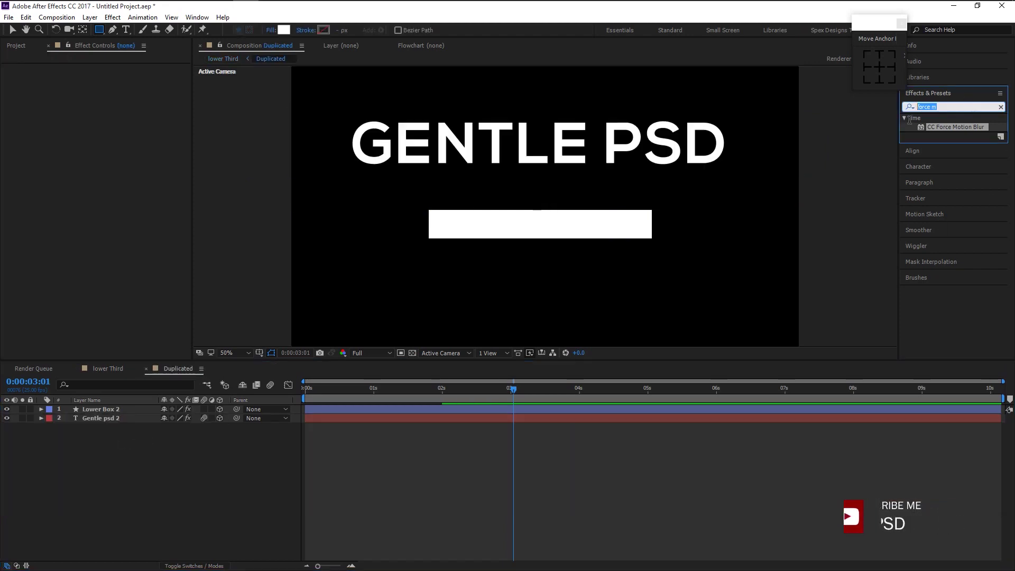
text(tint)
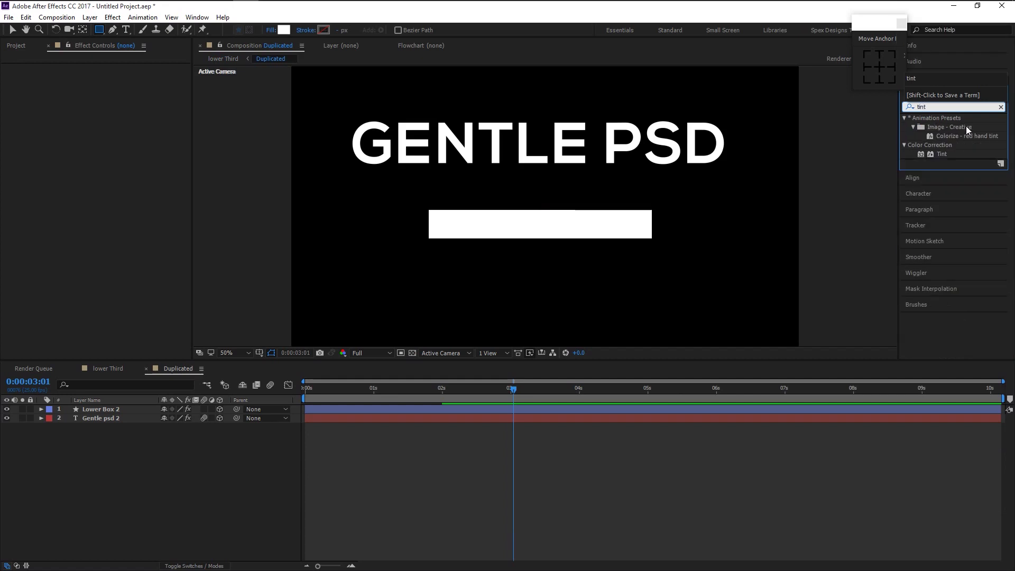
drag(931, 154, 560, 169)
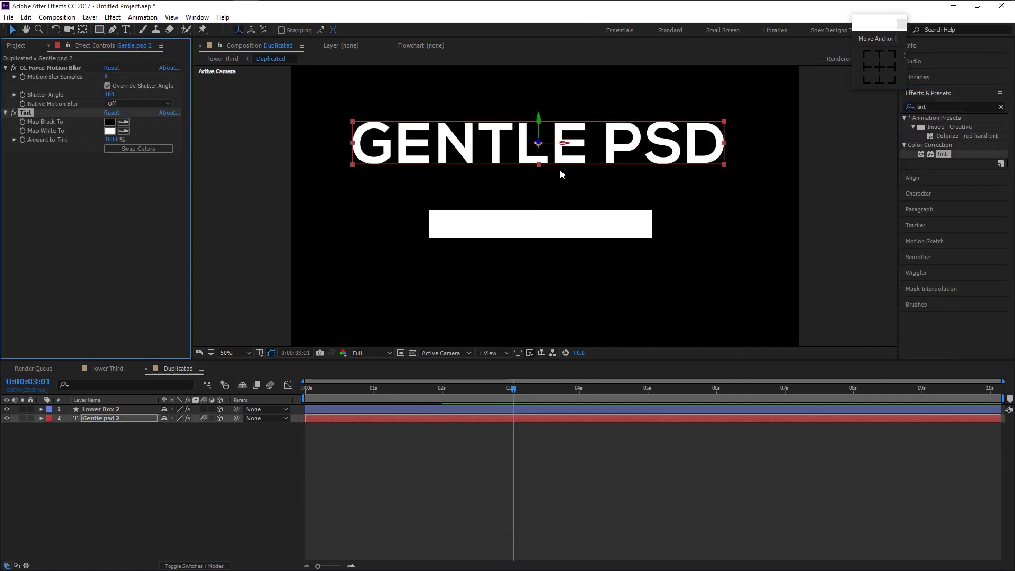
Set the Tint effect's Map White To color on the Gentle psd 2 layer to yellow FFD800
click(110, 132)
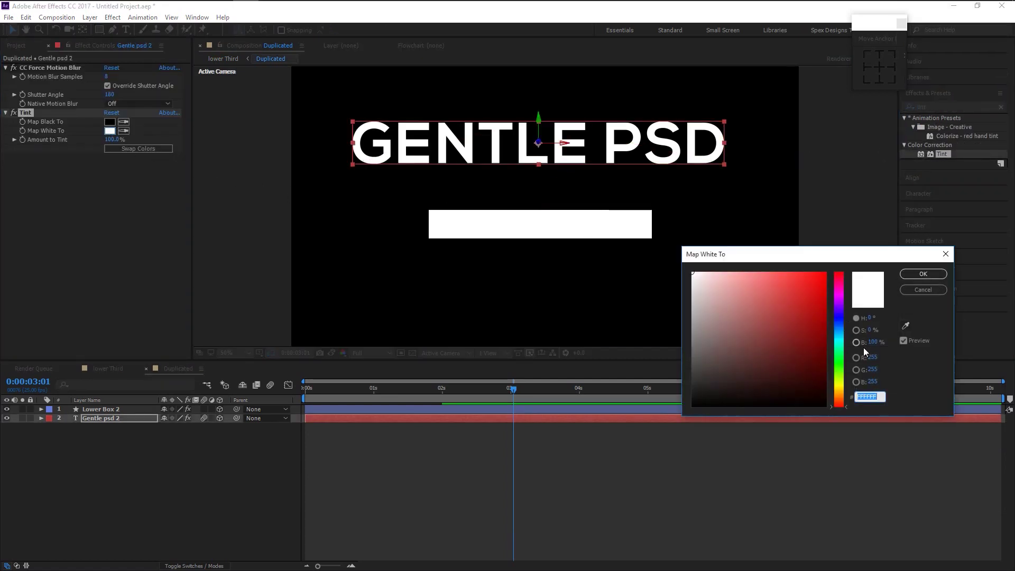
click(840, 394)
drag(813, 306, 826, 273)
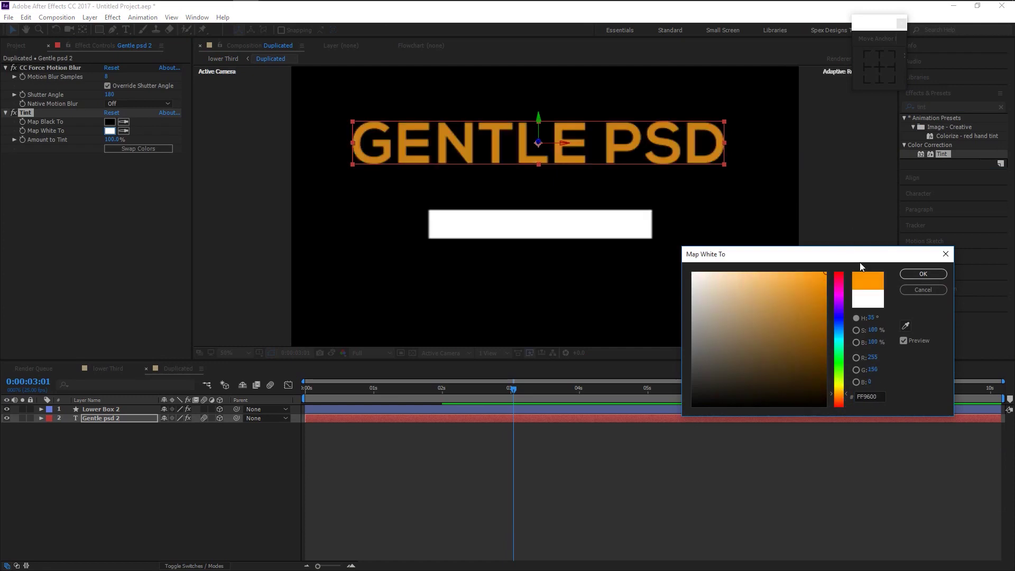
click(842, 391)
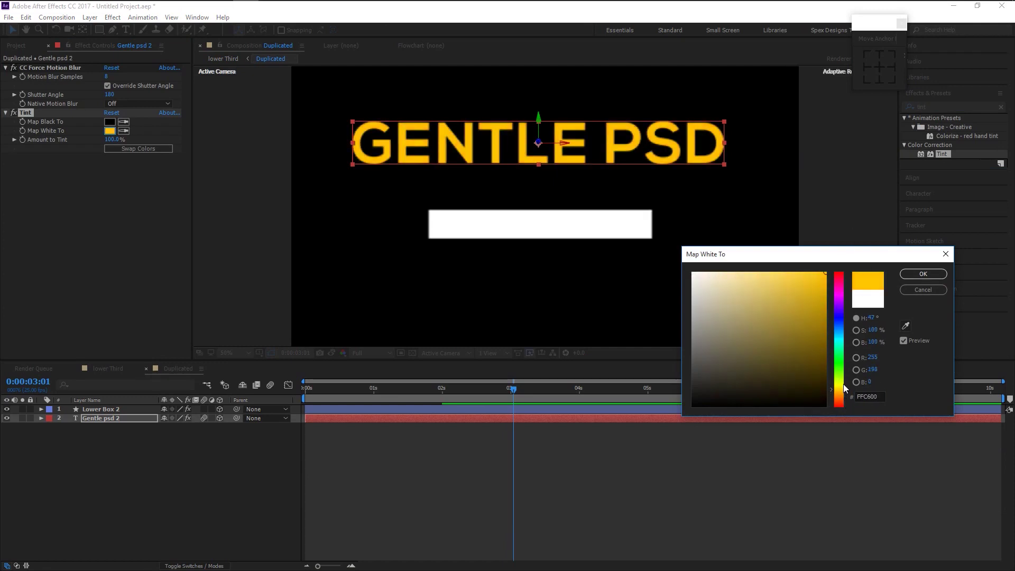
drag(840, 390, 840, 387)
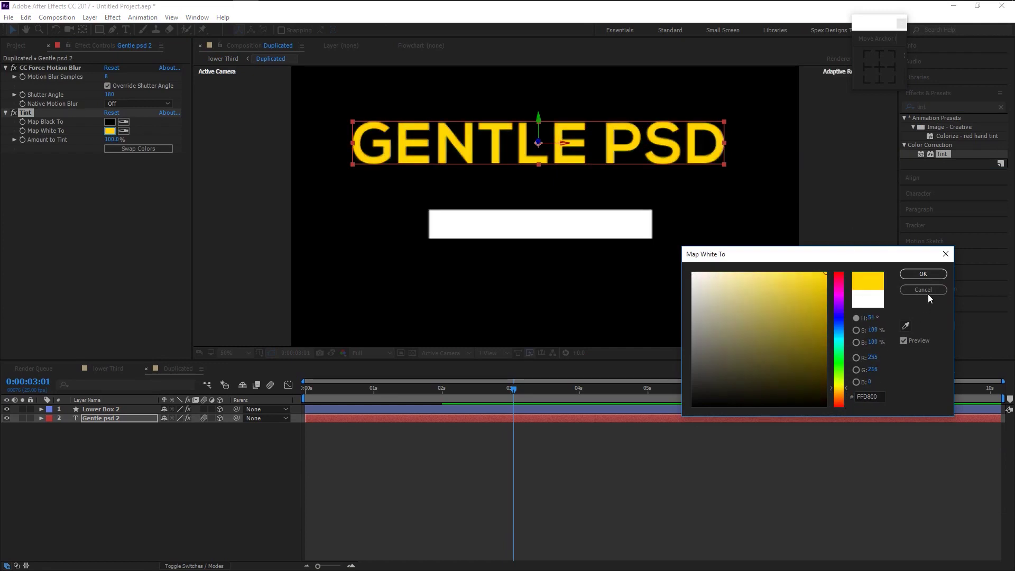
click(923, 274)
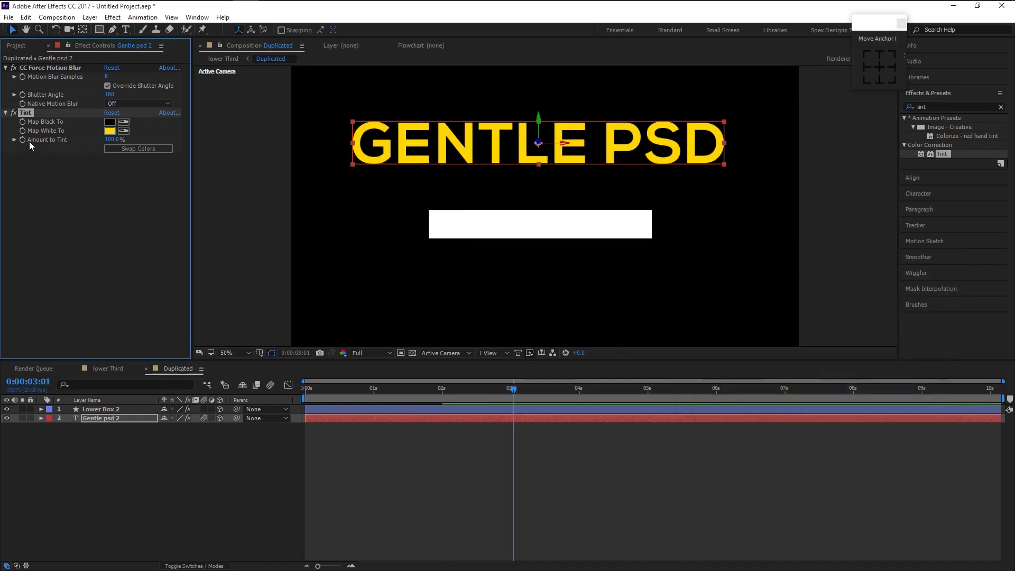
Copy the yellow Tint effect onto the Lower Box 2 layer and return to the lower Third composition
click(101, 411)
key(ctrl+v)
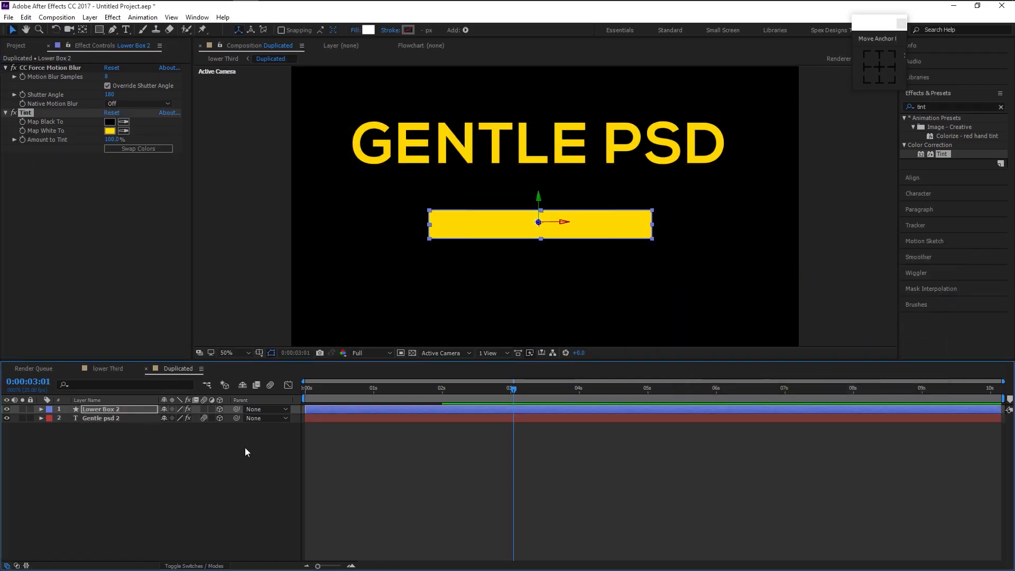
click(108, 371)
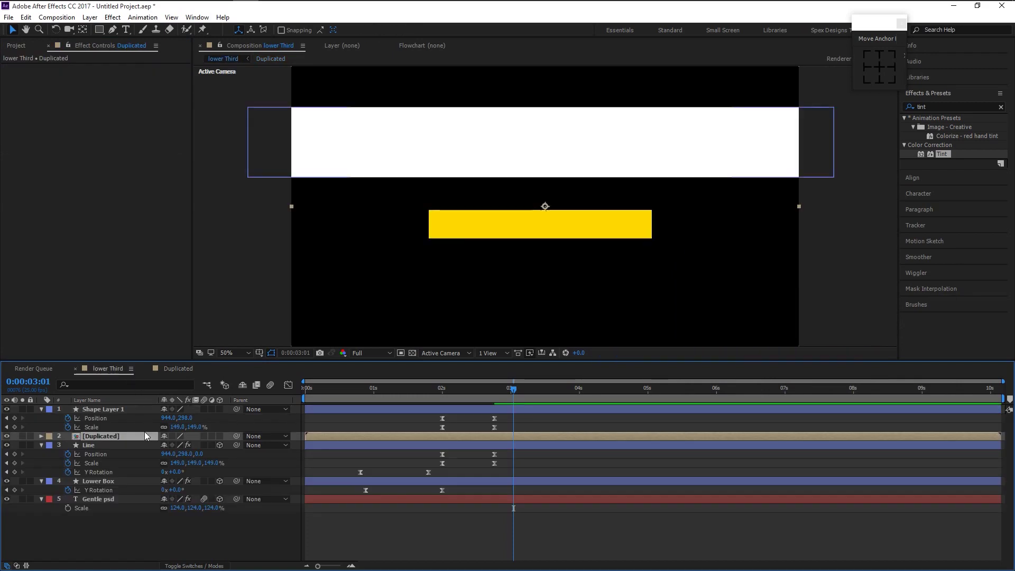
Set the Duplicated layer's track matte to Alpha Matte "Shape Layer 1"
click(205, 562)
click(233, 437)
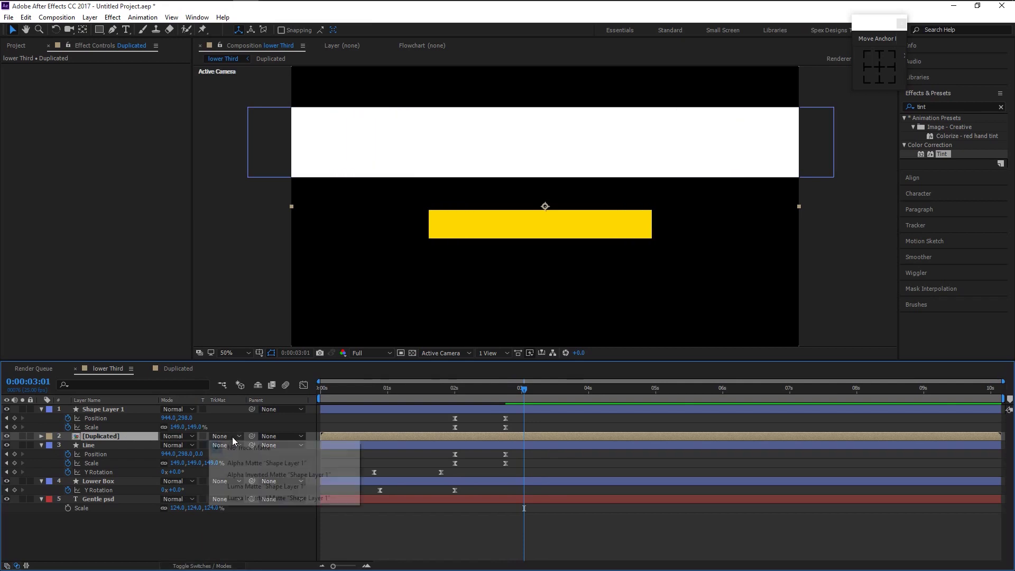
click(272, 463)
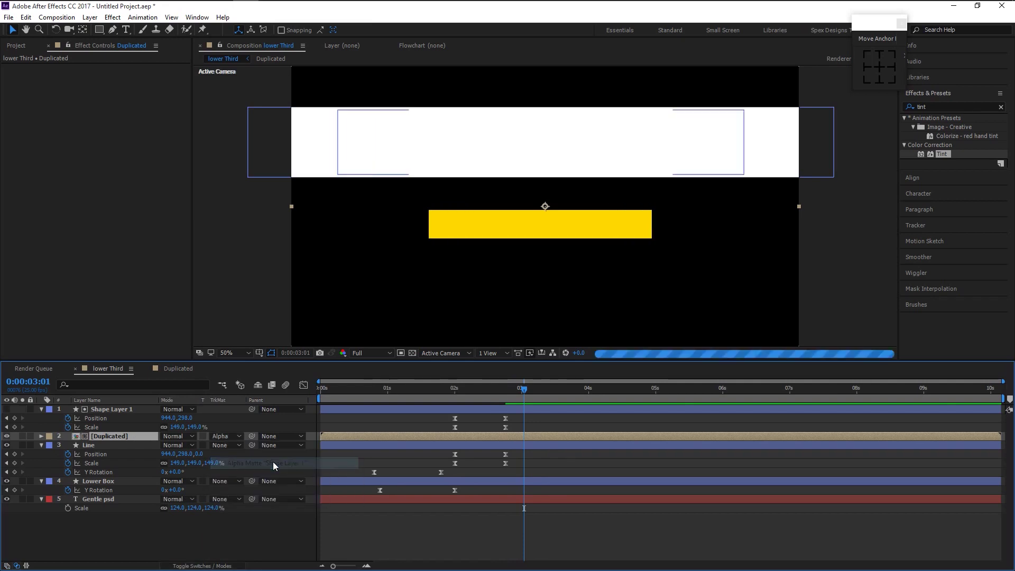
Preview the matted lower third animation from the start of the composition
click(319, 389)
click(258, 394)
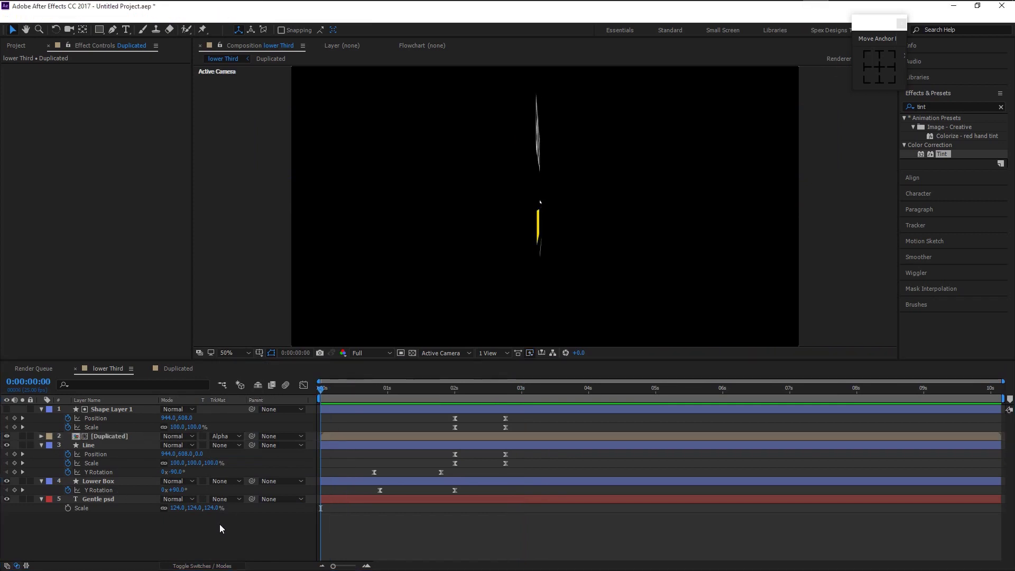
key(space)
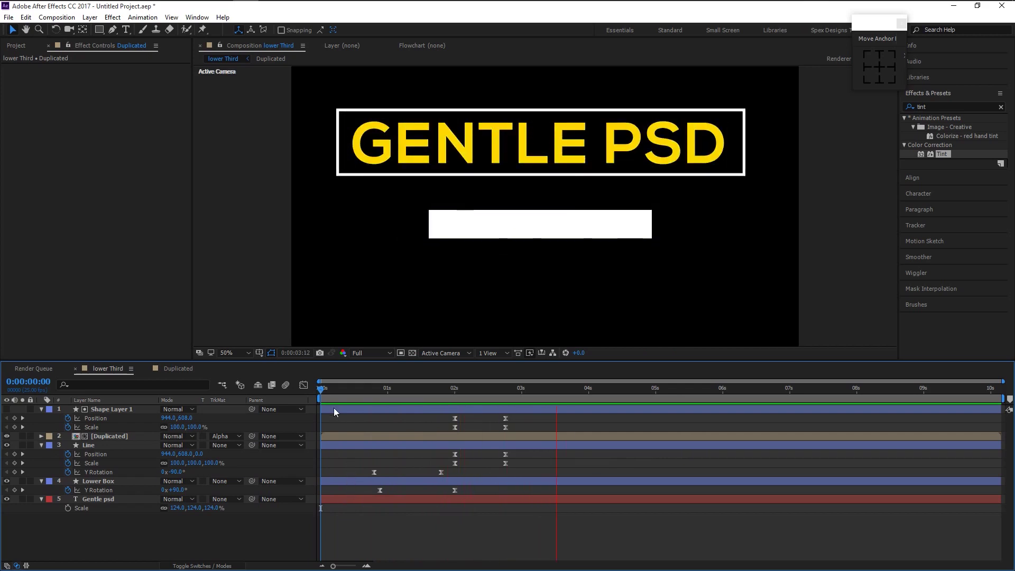
key(space)
key(space)
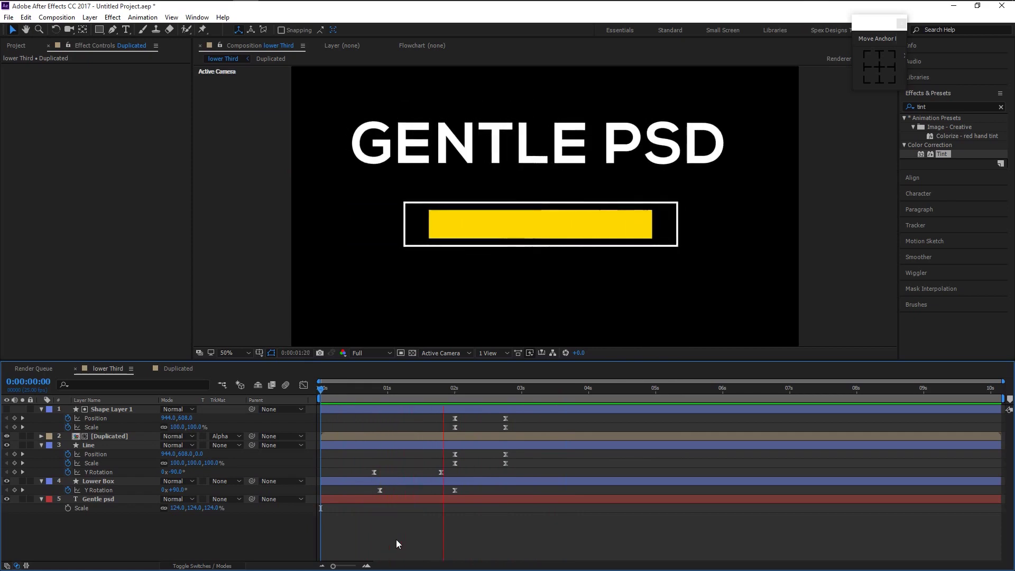
key(space)
Create a text layer reading "Subscribe" over the lower box, with the fill color set to black 000000
click(126, 30)
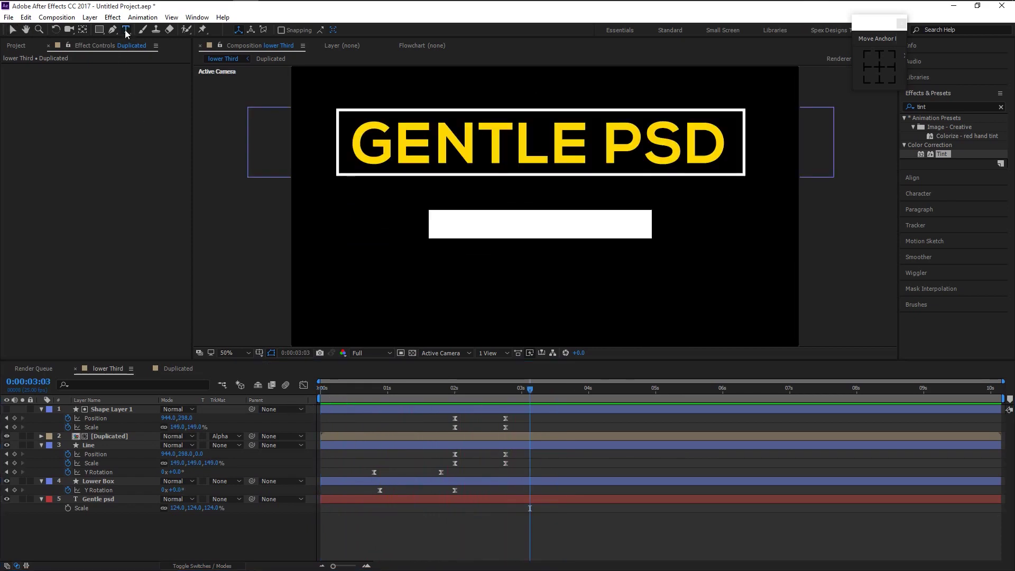
click(460, 233)
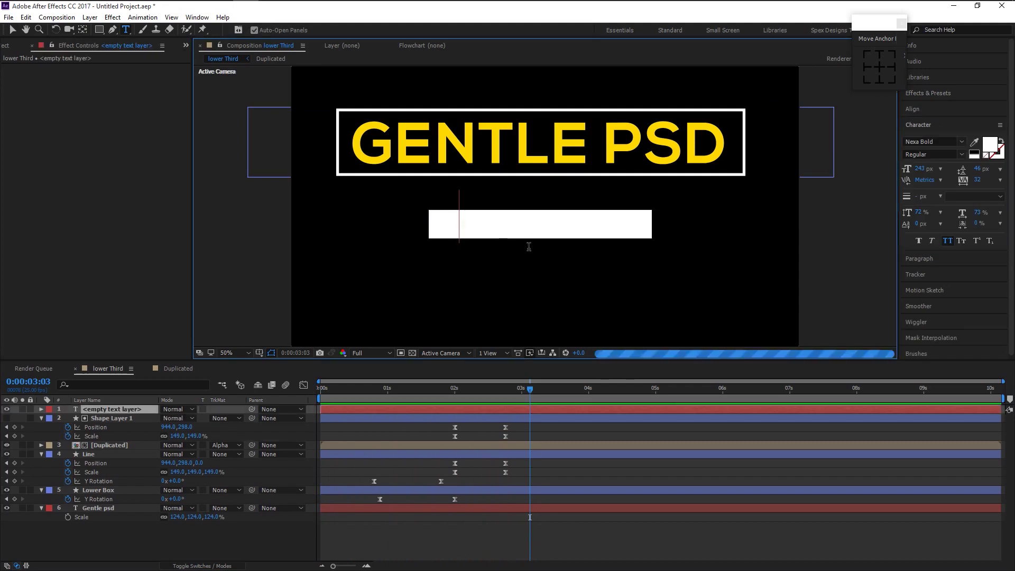
text(su)
key(BackSpace)
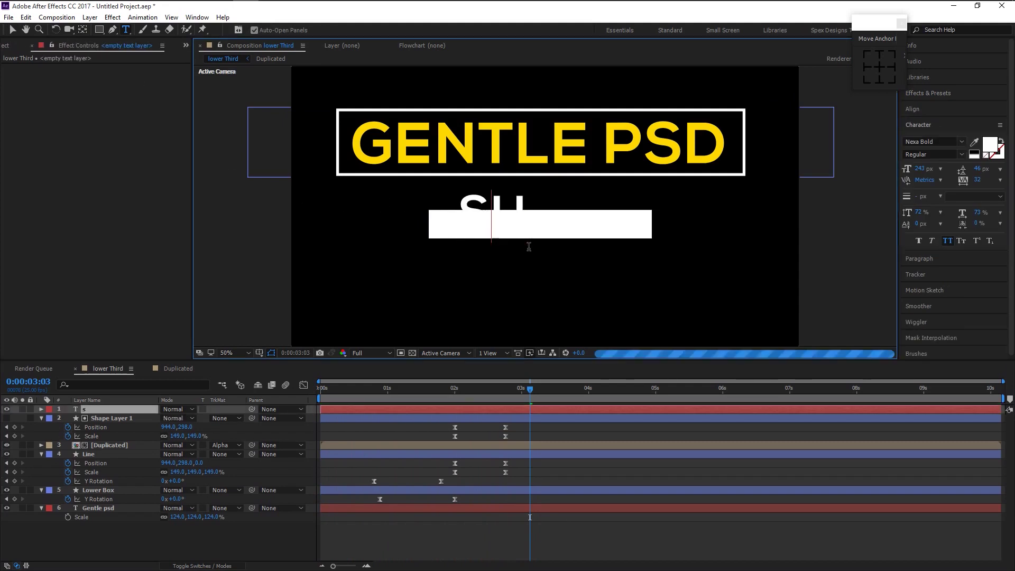
click(987, 152)
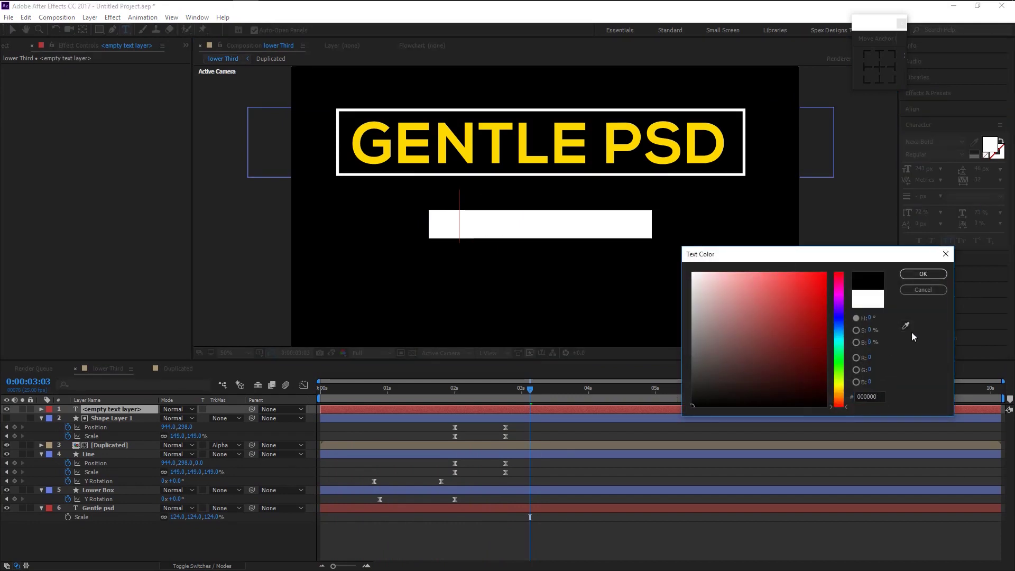
key(Return)
text(Subscribe)
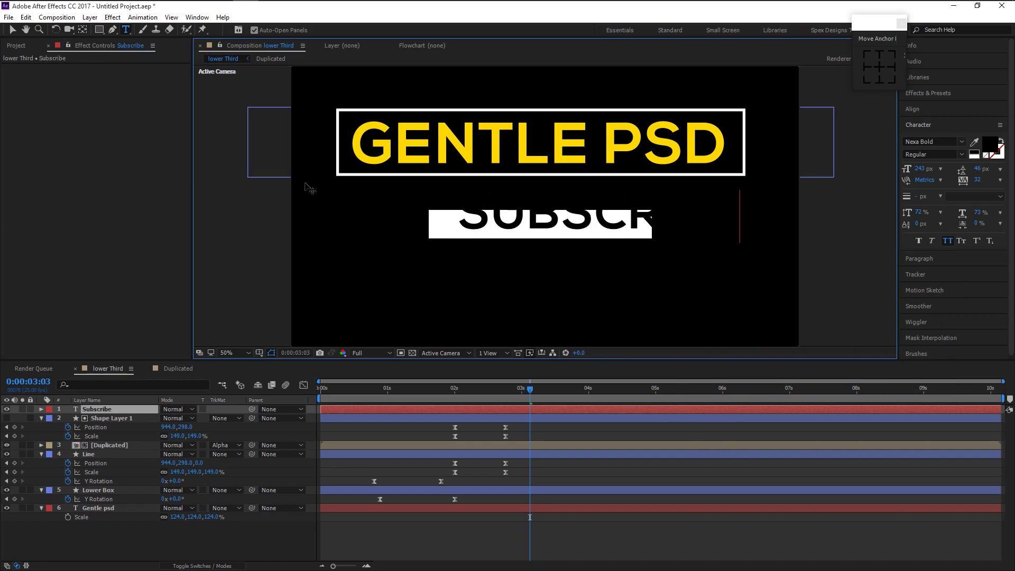
Set the Subscribe text to 92 px with tracking 85, center its anchor point and position it in the middle of the lower box
click(12, 30)
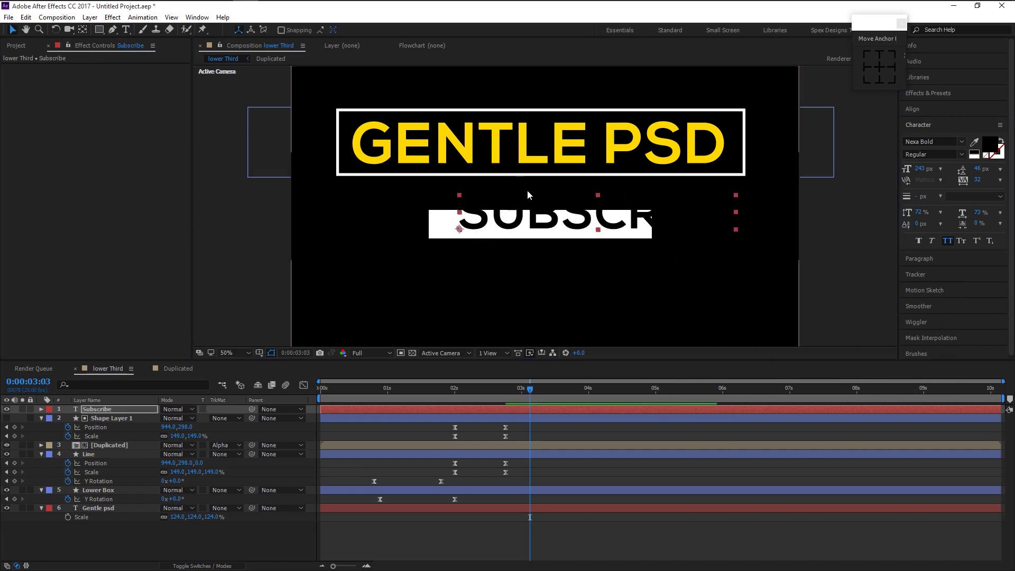
click(877, 68)
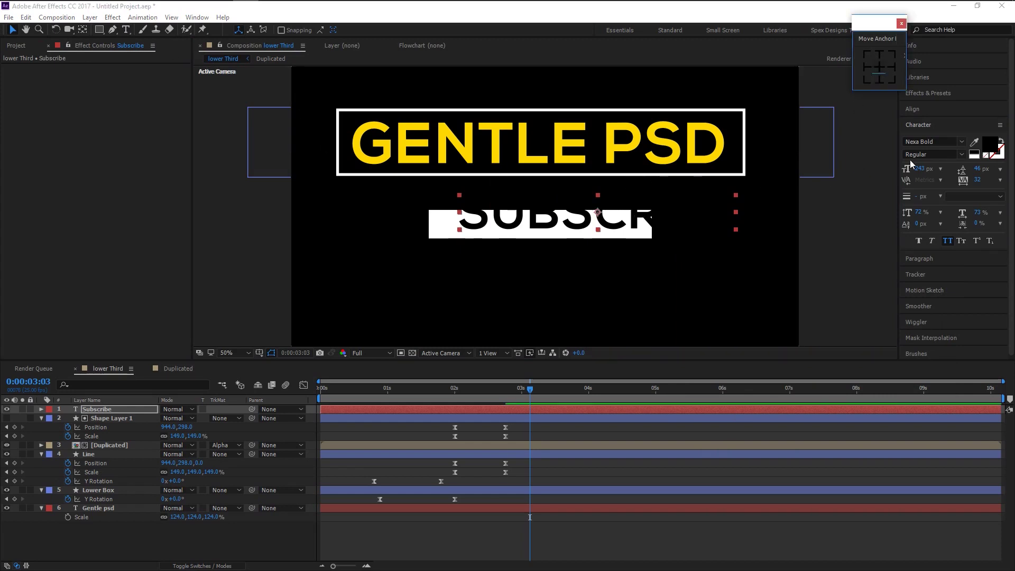
drag(925, 171, 875, 183)
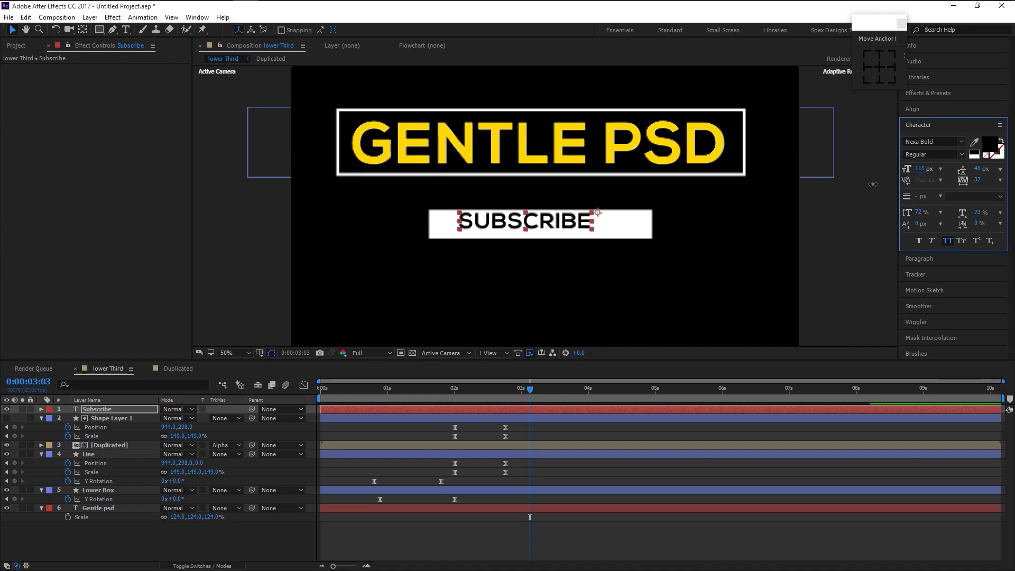
drag(562, 224, 585, 228)
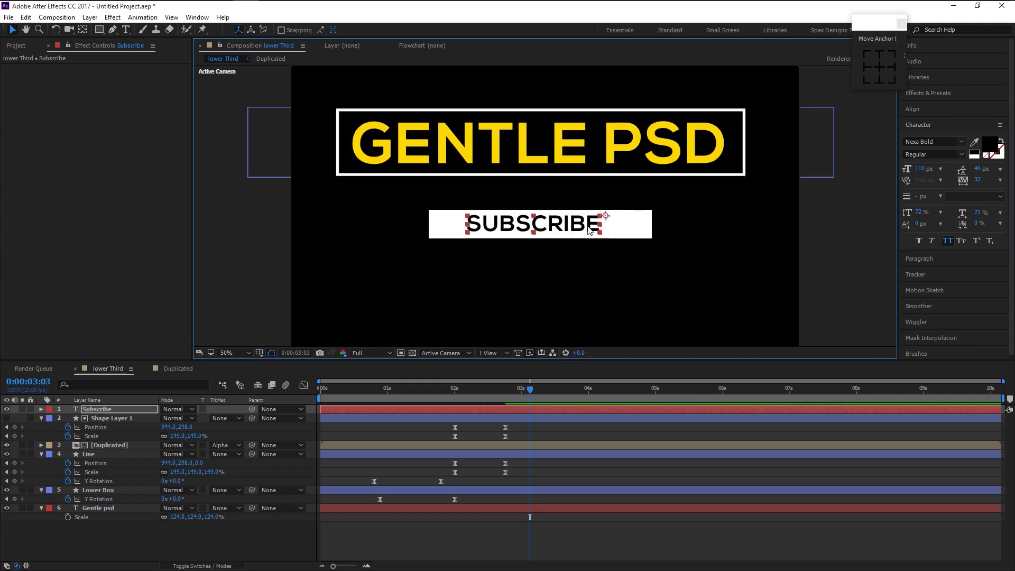
click(917, 169)
drag(917, 169, 891, 208)
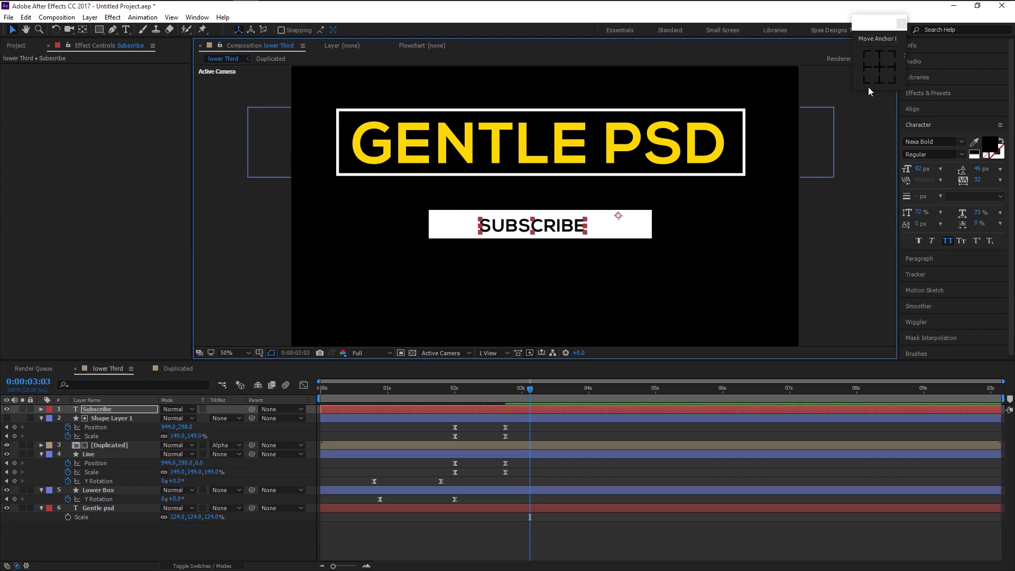
click(879, 67)
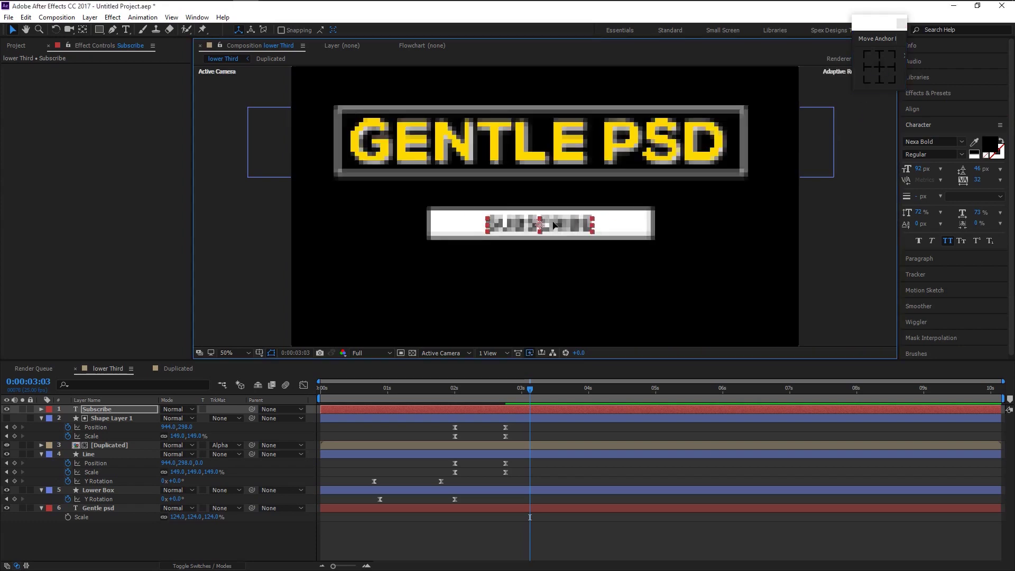
drag(978, 180, 997, 180)
click(880, 73)
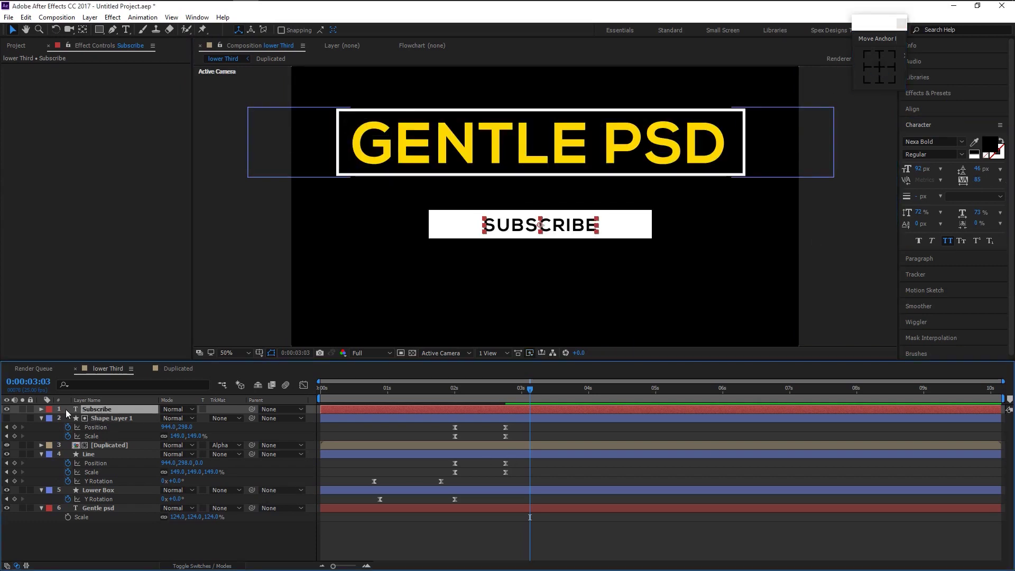
Add a Tracking animator to the Subscribe text layer and set its Tracking Type to After
click(42, 409)
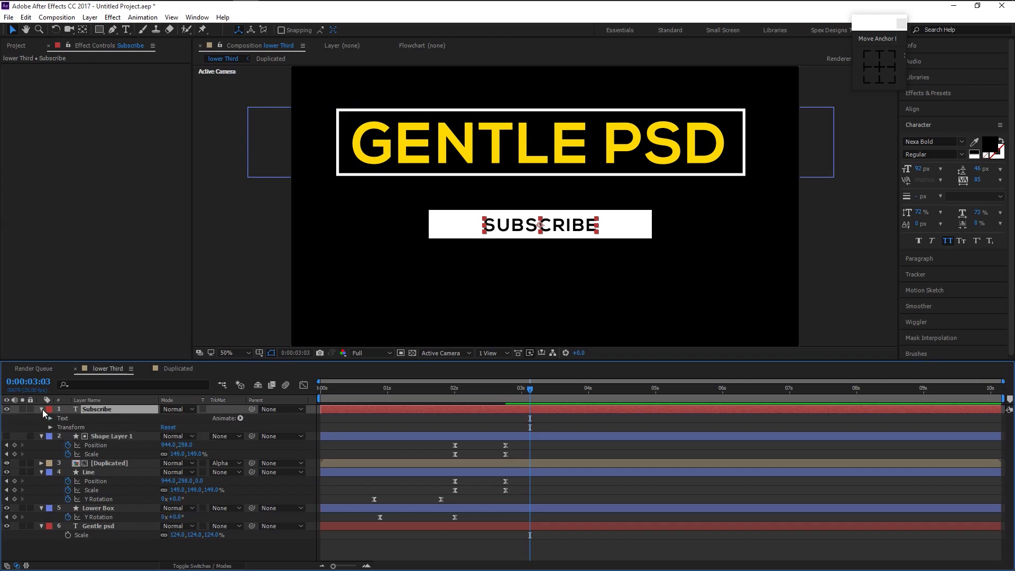
click(240, 419)
click(280, 363)
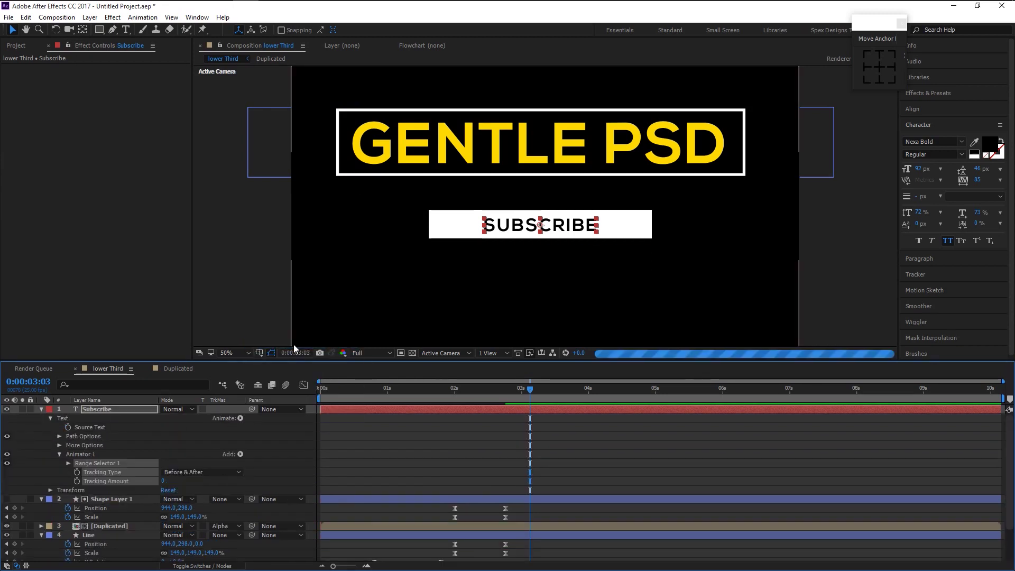
click(174, 473)
click(206, 507)
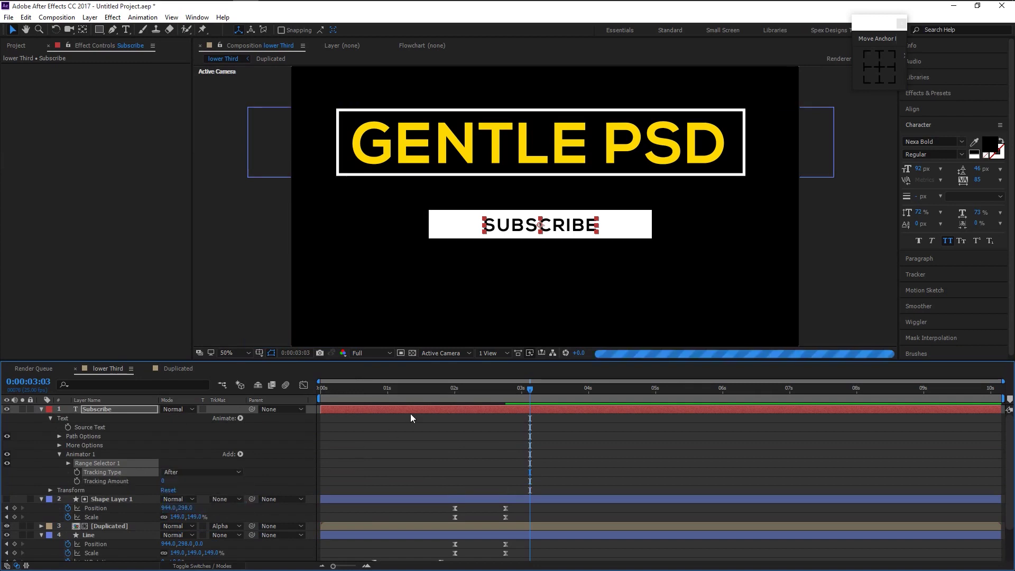
Keyframe the Subscribe text's Tracking Amount at 0:00:01:10 with a value of -185
drag(473, 391, 418, 398)
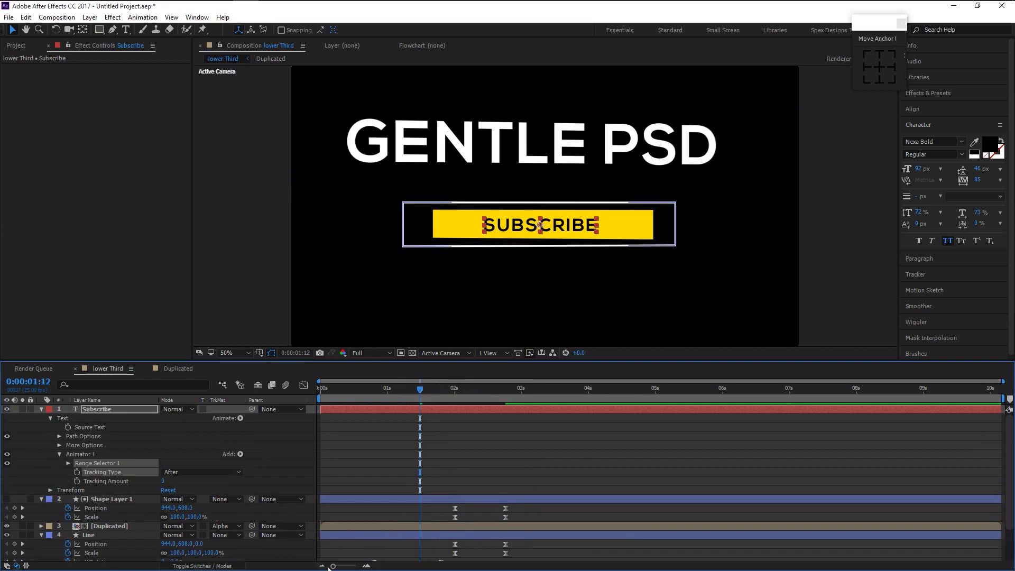
drag(338, 569, 352, 566)
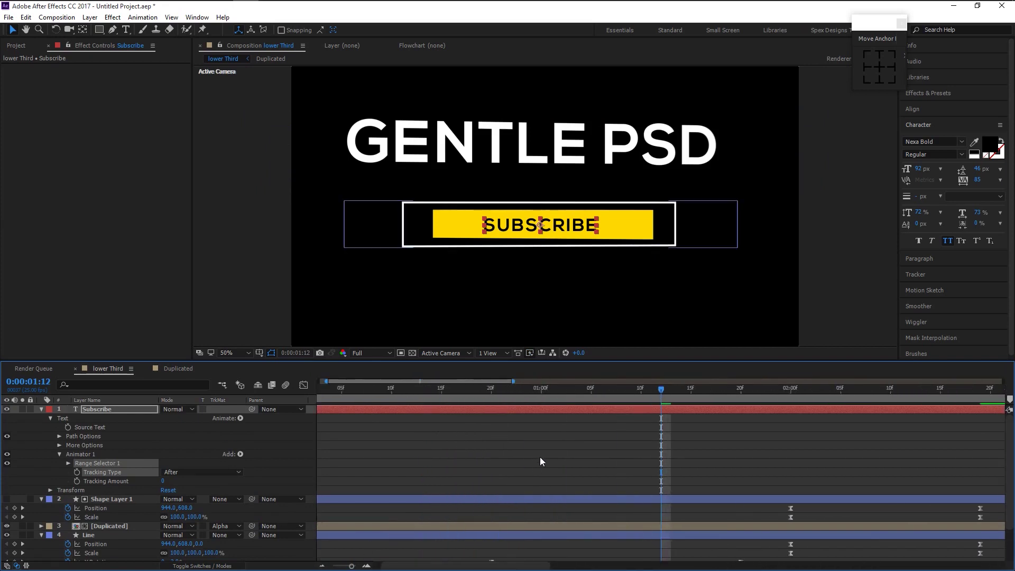
drag(652, 386, 642, 389)
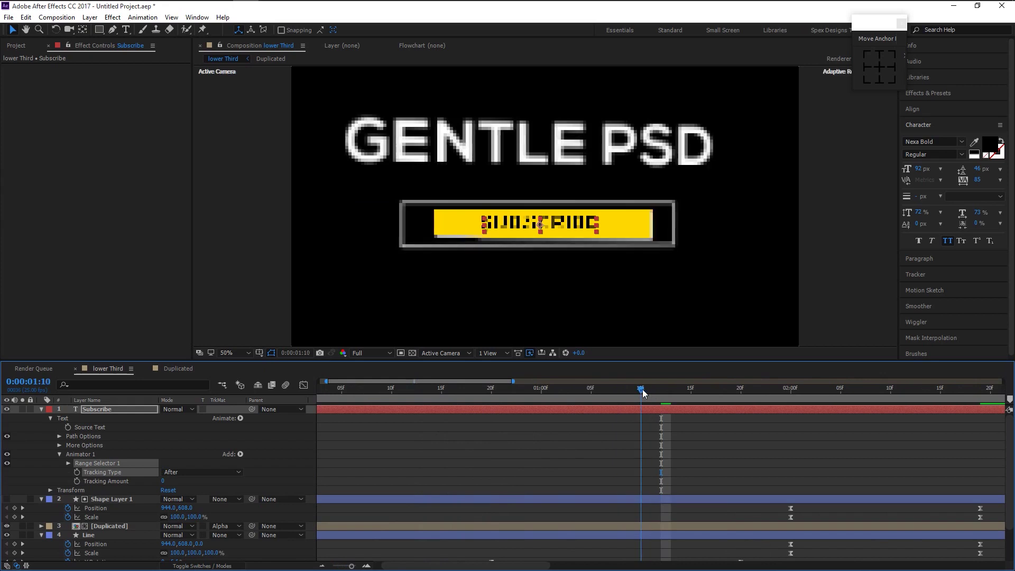
drag(353, 567, 327, 566)
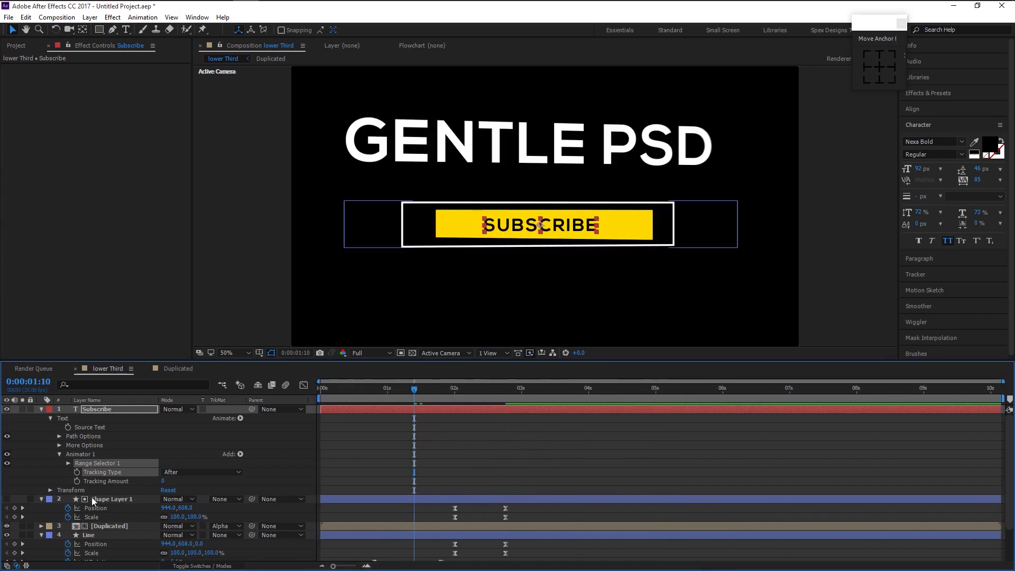
click(76, 481)
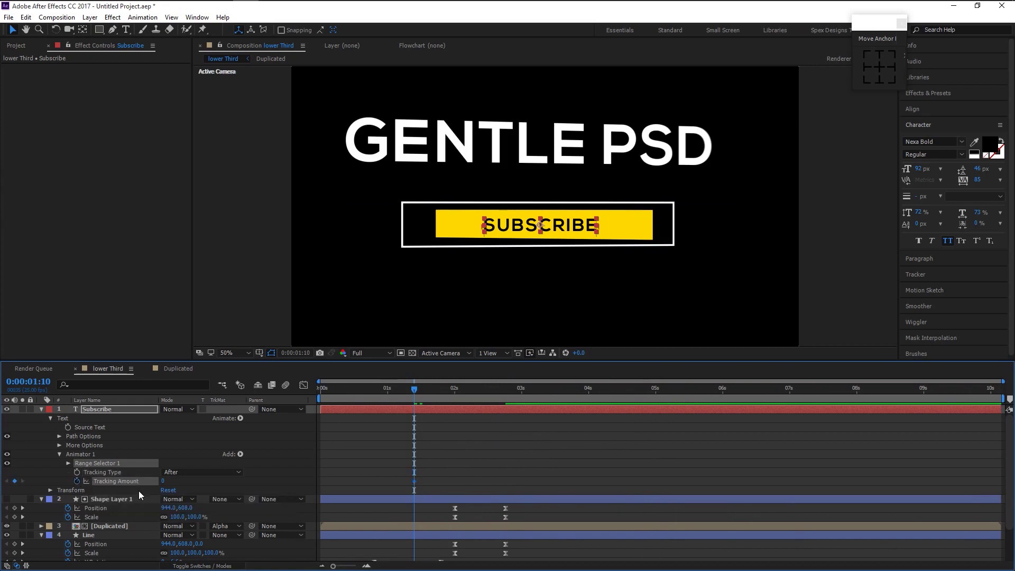
drag(162, 482, 67, 475)
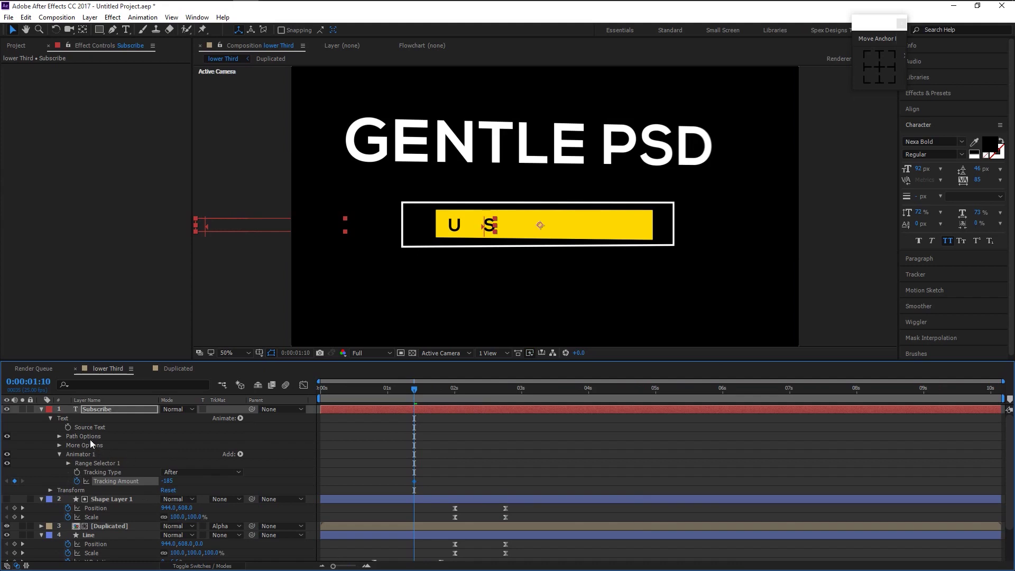
Keyframe the Subscribe text's Tracking Amount at 0:00:02:00 with a value of 0
drag(415, 389, 462, 402)
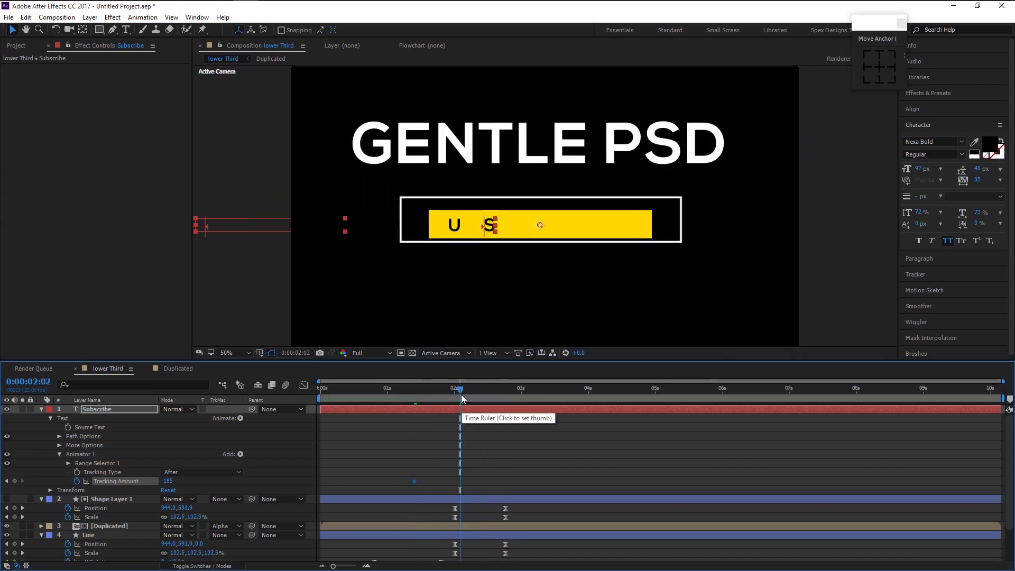
click(456, 391)
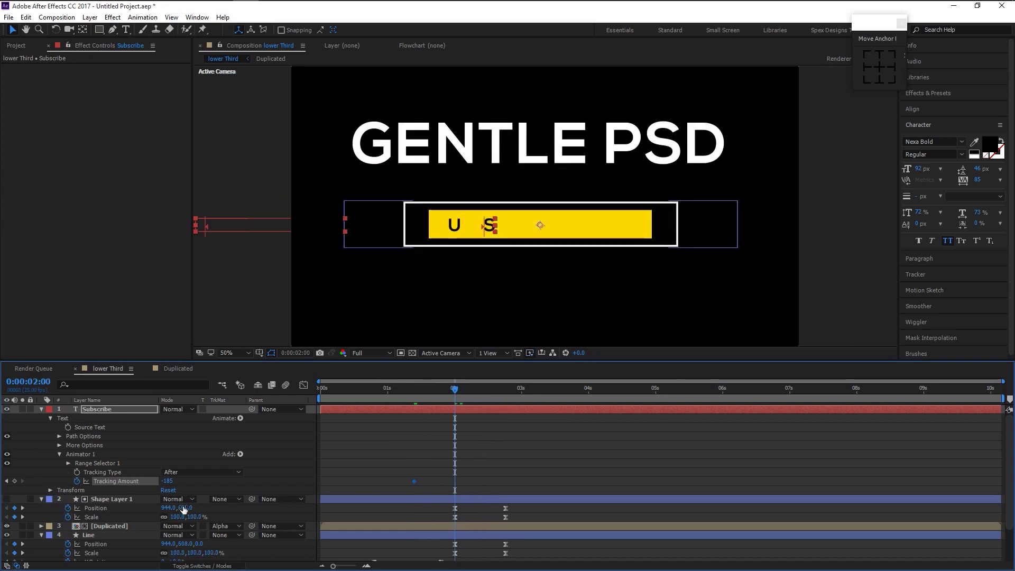
key(Return)
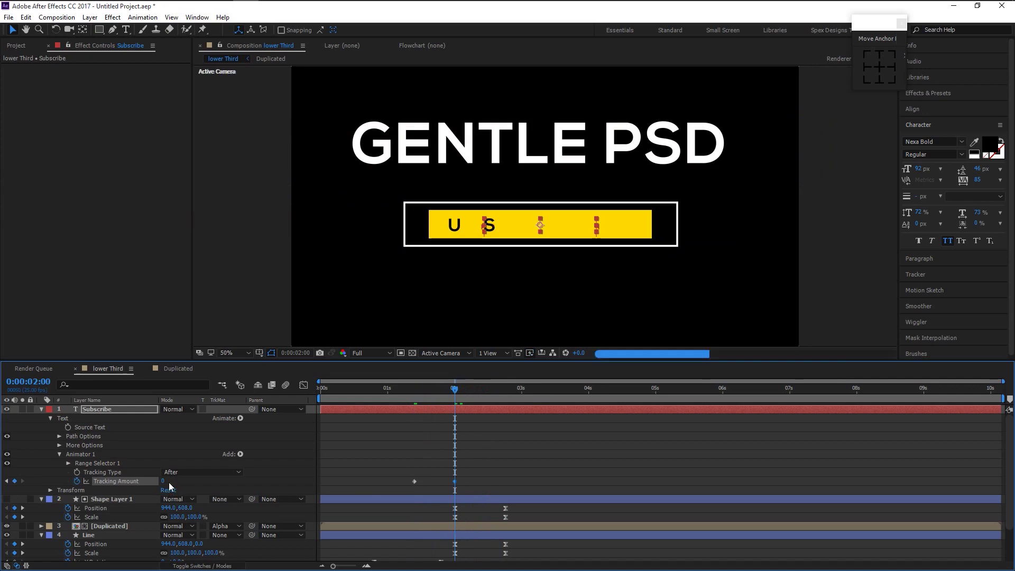
Easy-ease both Tracking Amount keyframes and stretch the last keyframe's incoming influence to 100% in the speed graph
click(414, 390)
drag(483, 487, 383, 468)
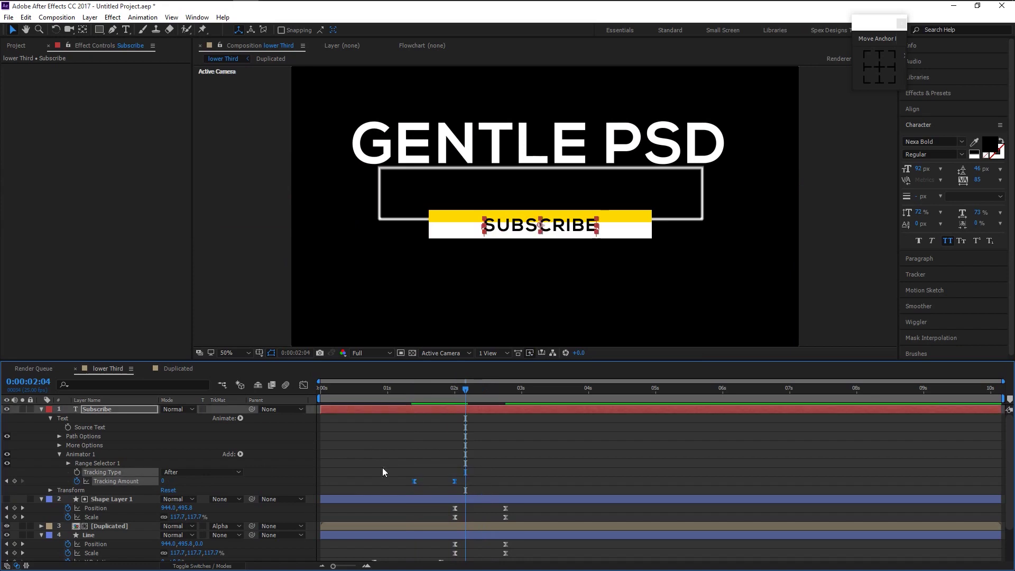
click(304, 386)
click(440, 505)
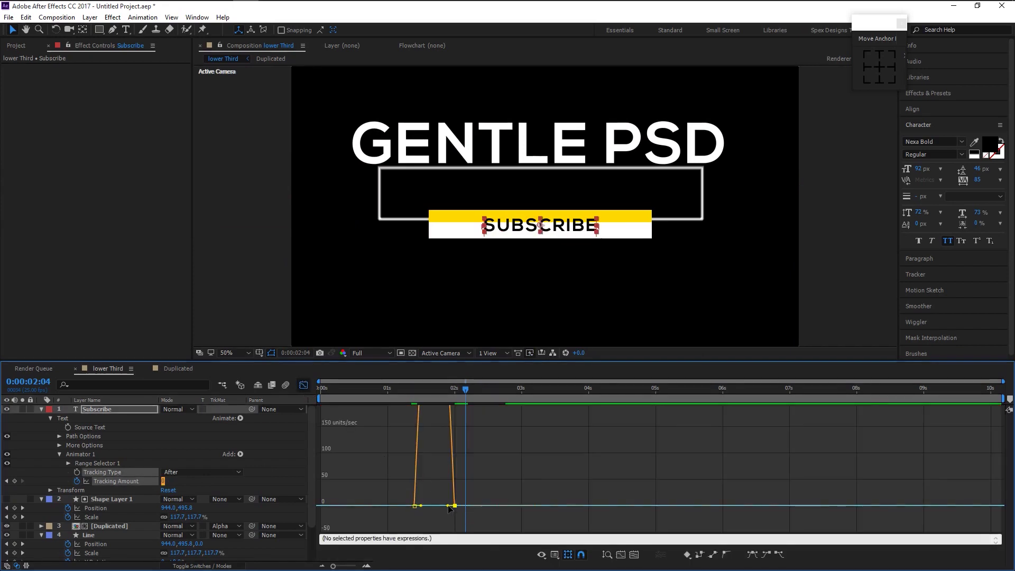
drag(448, 506, 431, 509)
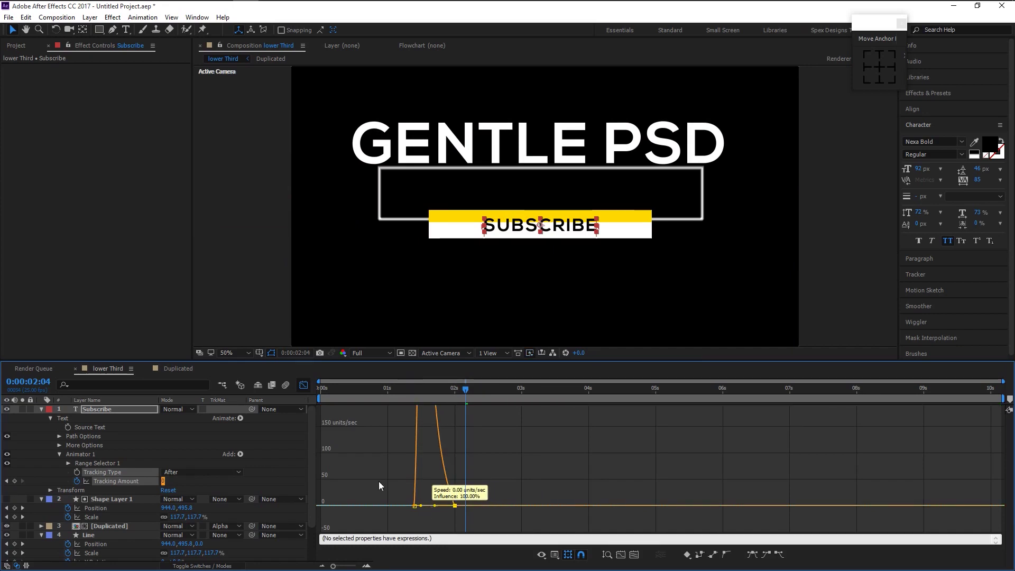
click(303, 386)
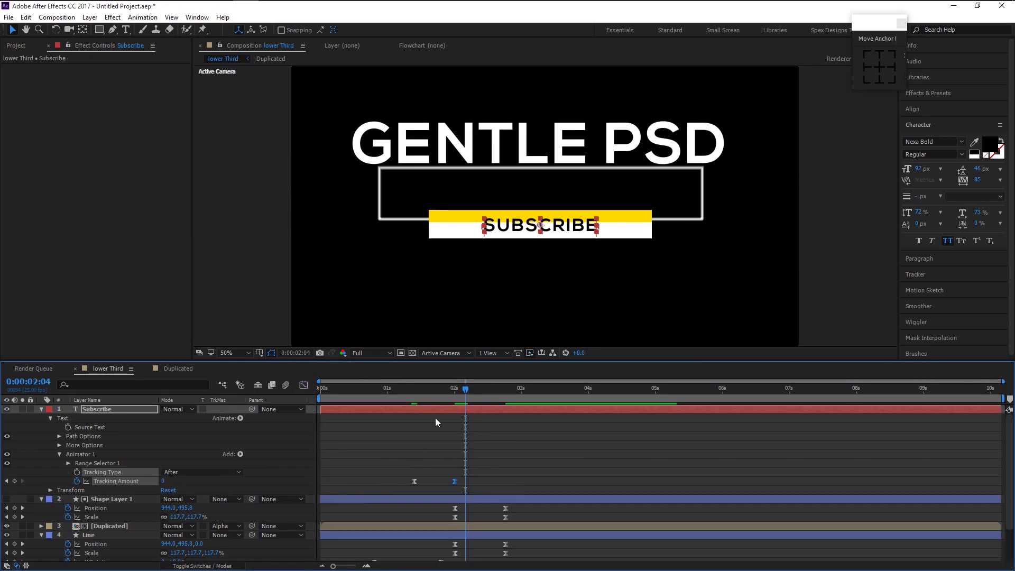
Keyframe the Subscribe text's Position at 0:00:01:10 with the X value lowered to 894.8
click(415, 398)
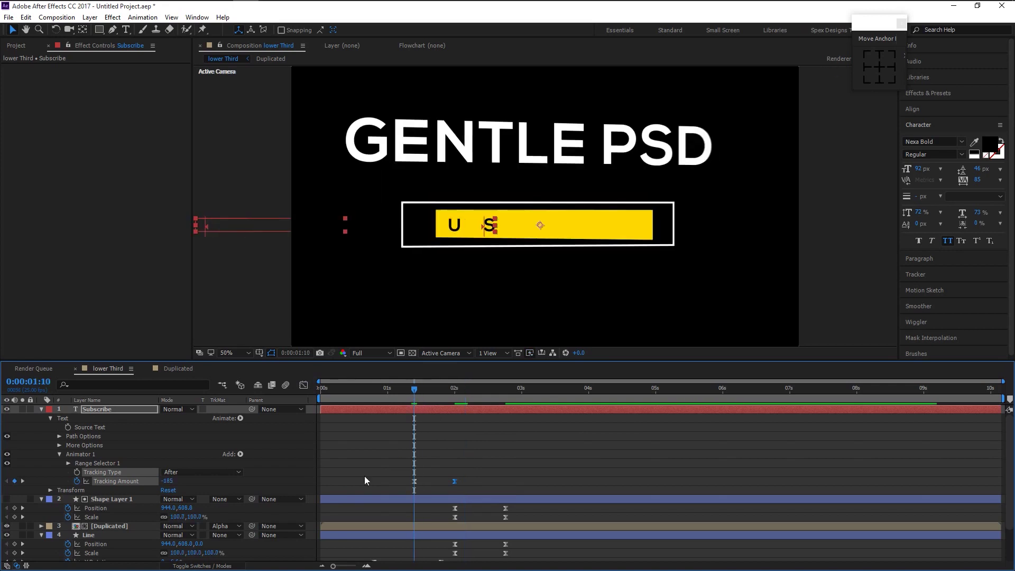
key(p)
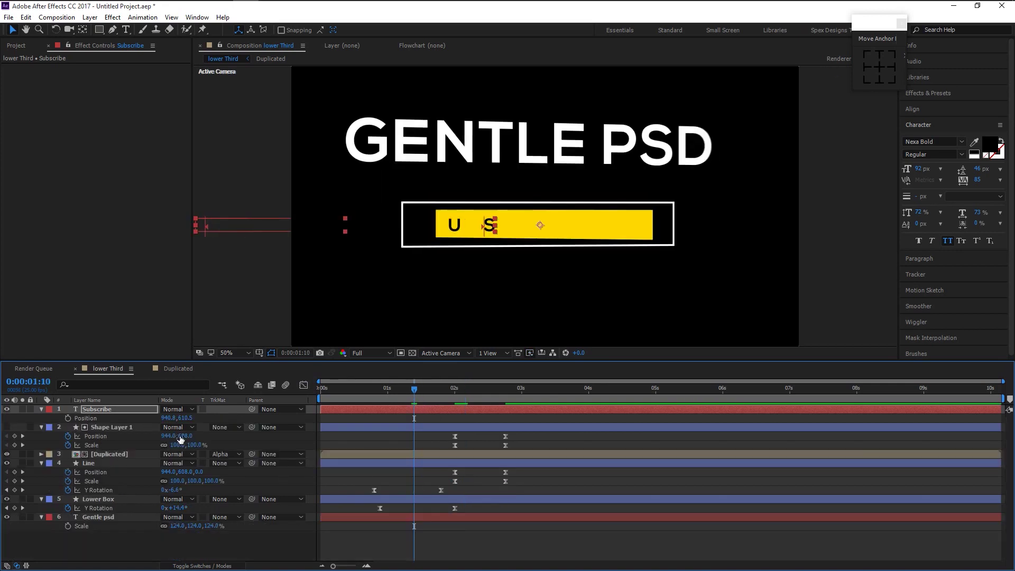
click(68, 418)
ctrl+click(122, 427)
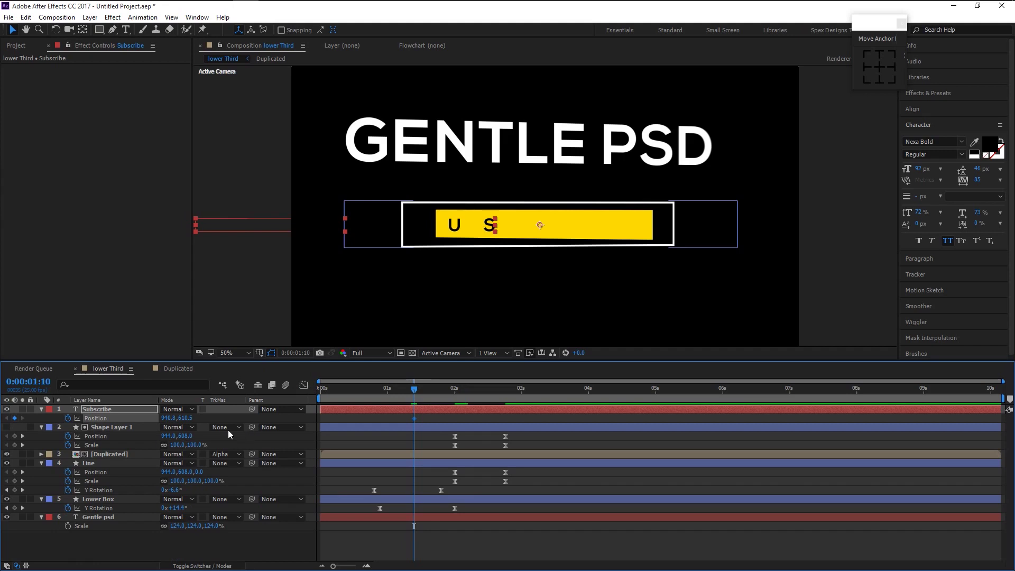
click(172, 419)
drag(158, 418, 150, 421)
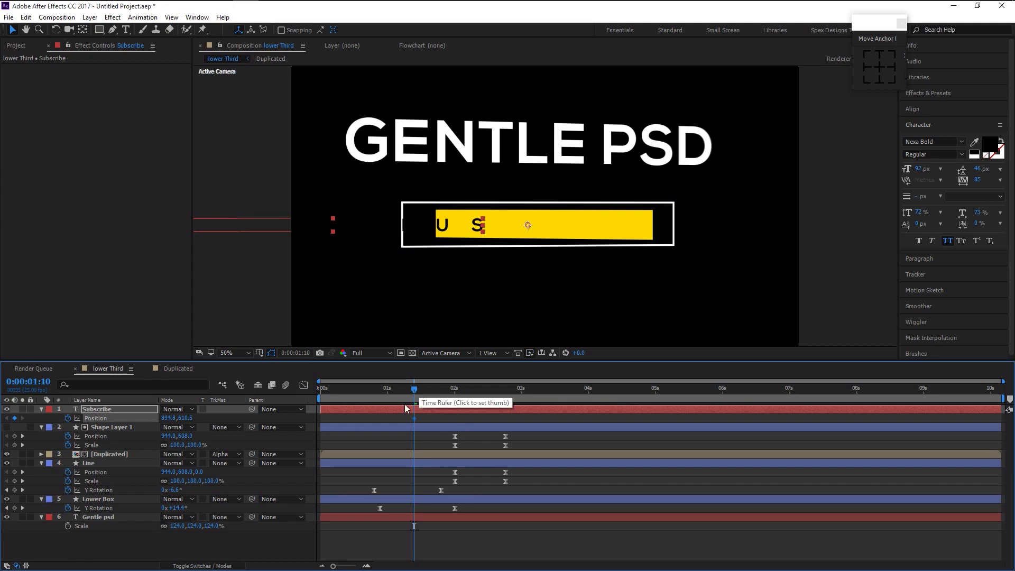
Add a Position keyframe to the Subscribe text at 0:00:01:17 with the value 918.8, 610.5
key(u)
drag(422, 394, 433, 392)
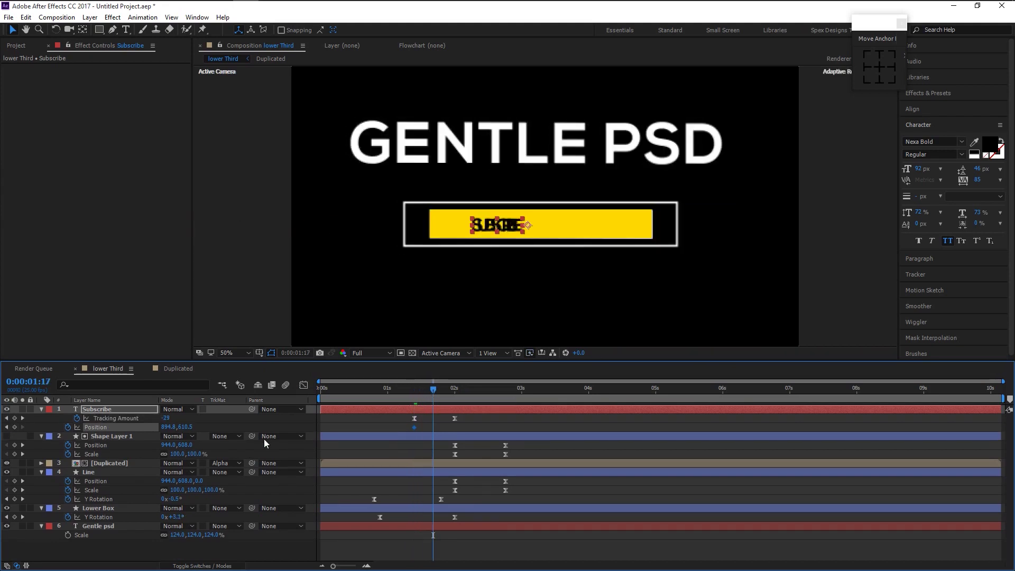
drag(178, 427, 196, 430)
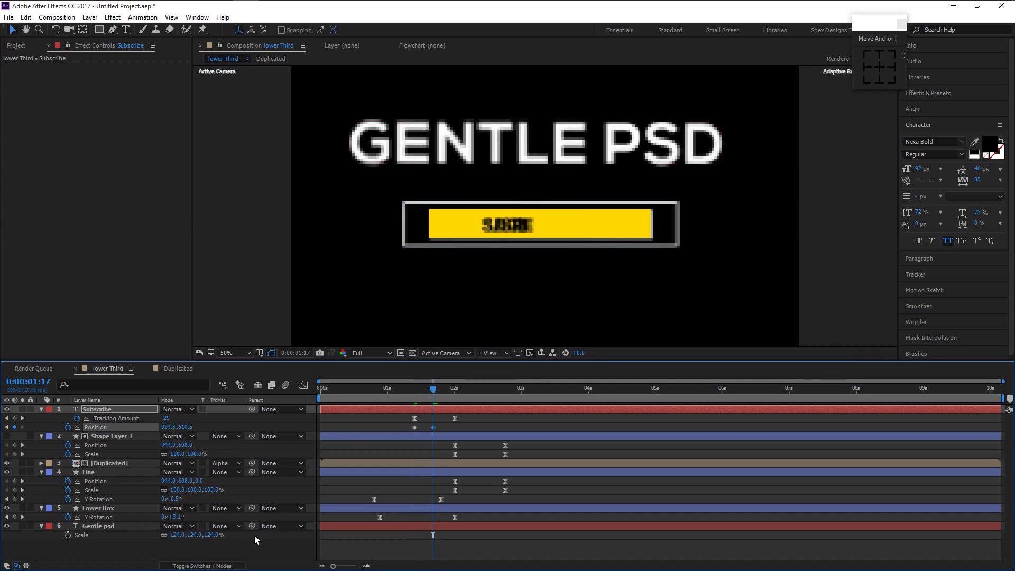
key(space)
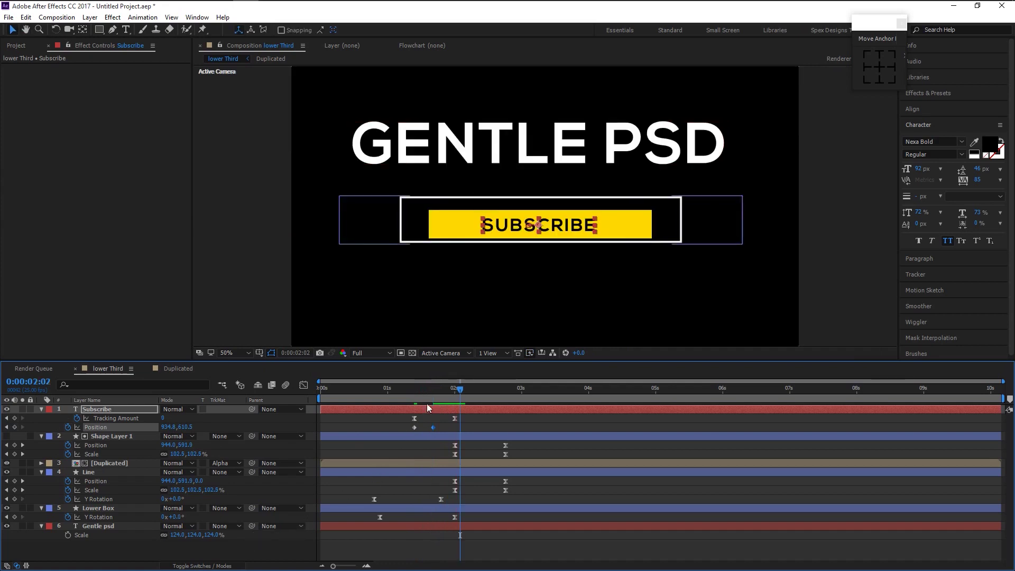
drag(441, 388, 435, 394)
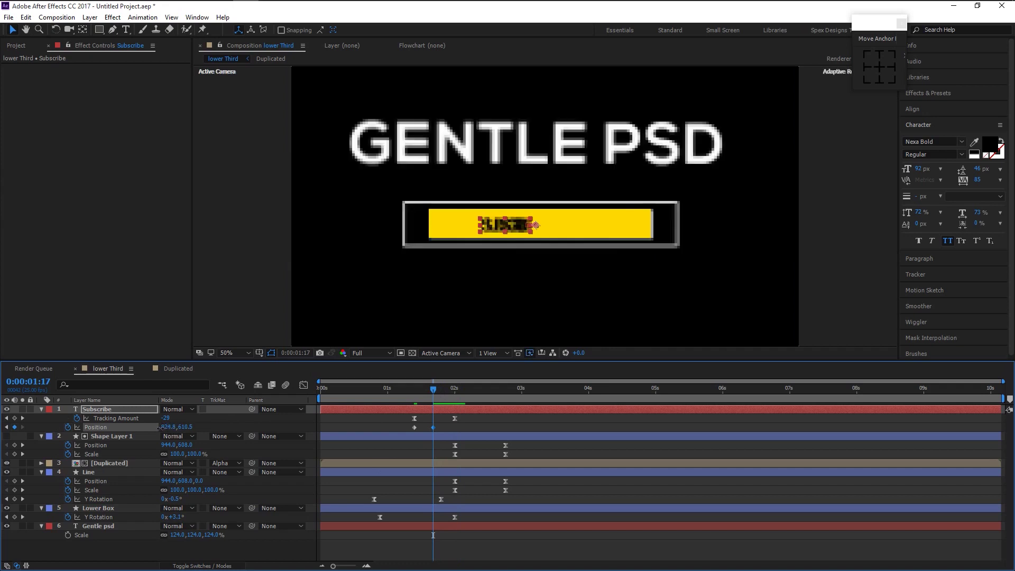
drag(165, 427, 363, 407)
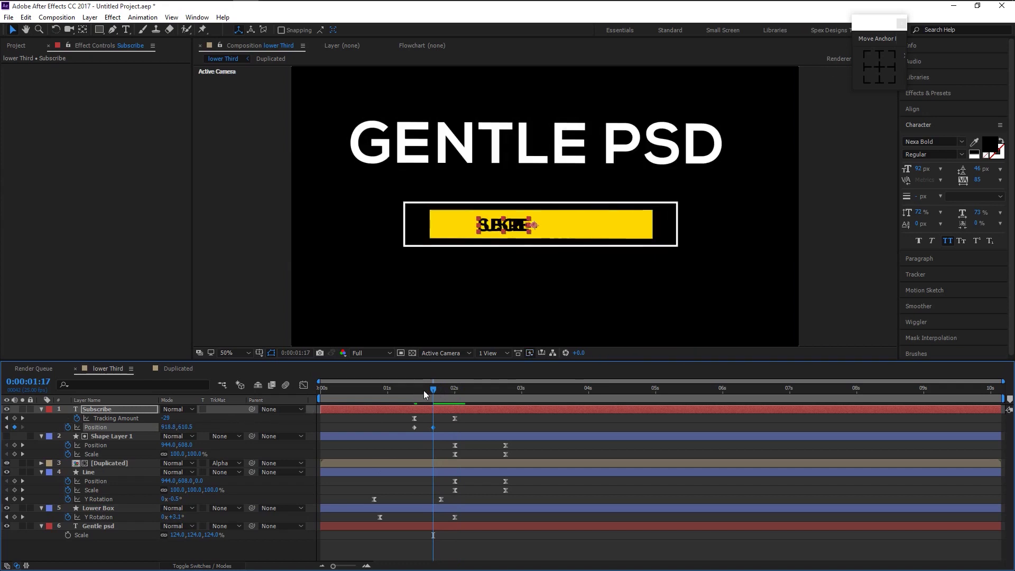
Set the X value of the Subscribe text's first Position keyframe to 852.8 and preview the animation from the start
drag(437, 393, 476, 395)
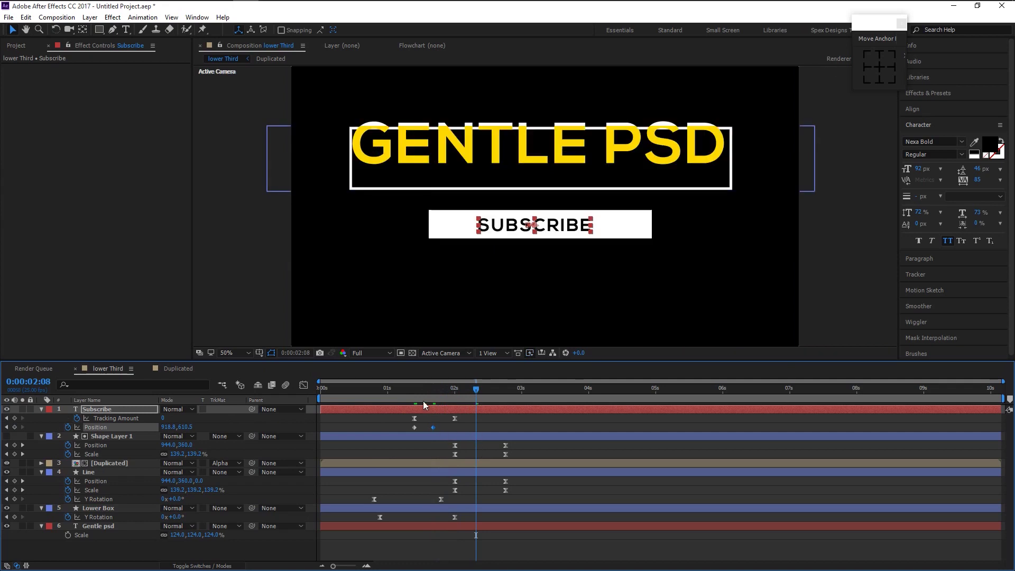
drag(412, 390, 321, 392)
key(space)
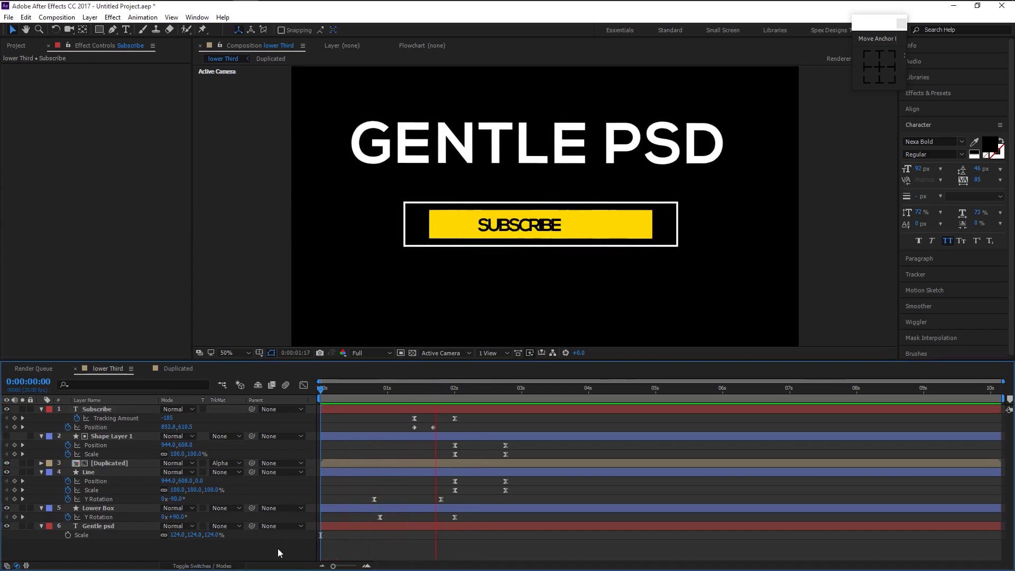
key(space)
Easy-ease the Subscribe text's Position keyframes and spread its Tracking Amount keyframes to about 1.2 s and 2.3 s
drag(433, 428, 409, 429)
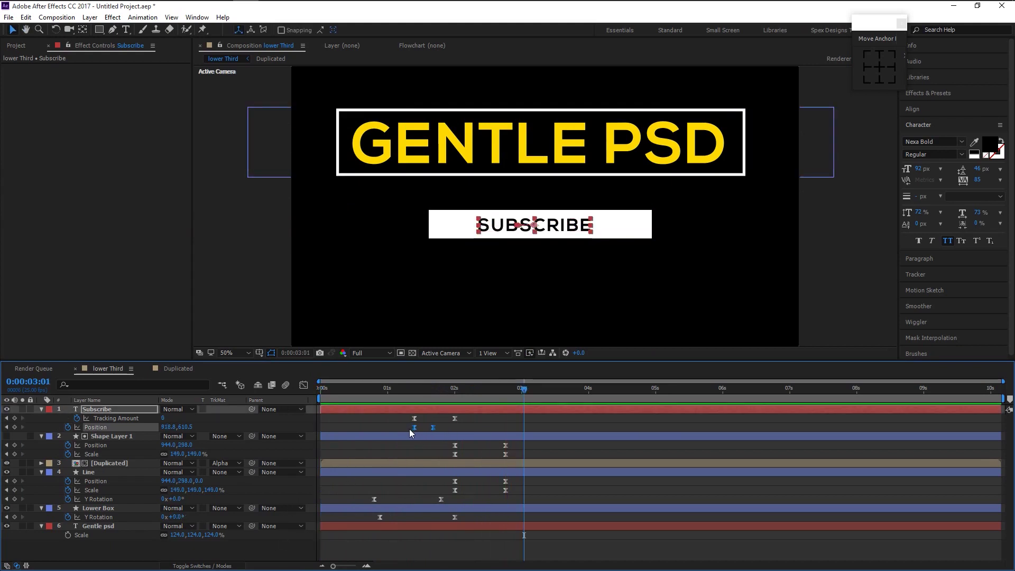
click(455, 419)
drag(457, 417, 473, 417)
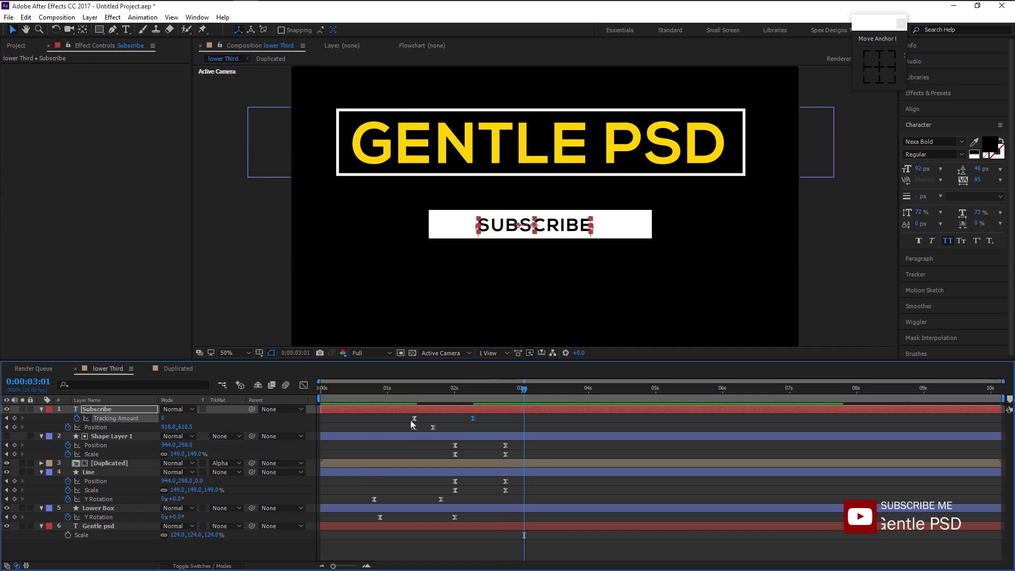
drag(412, 420, 398, 409)
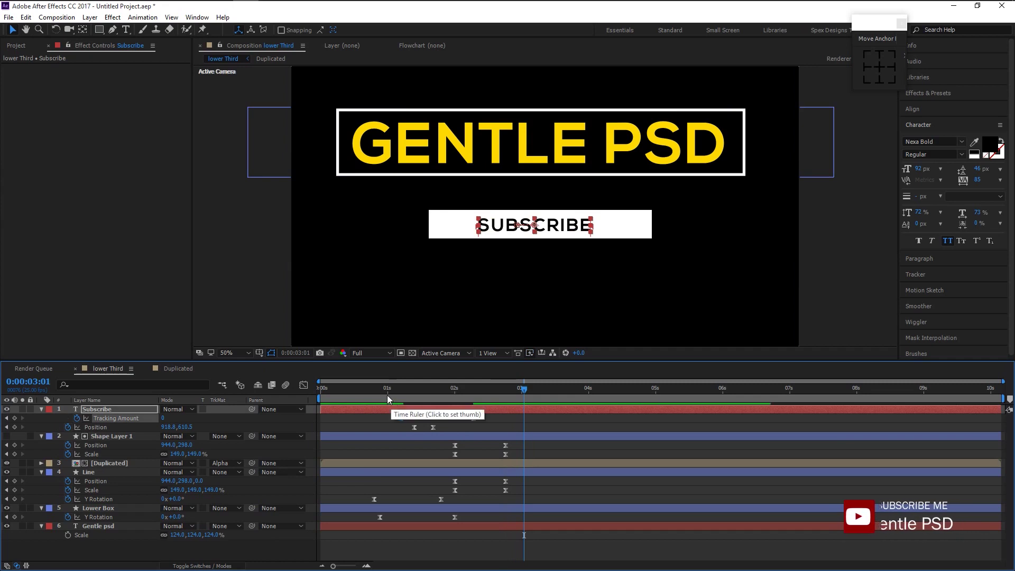
key(space)
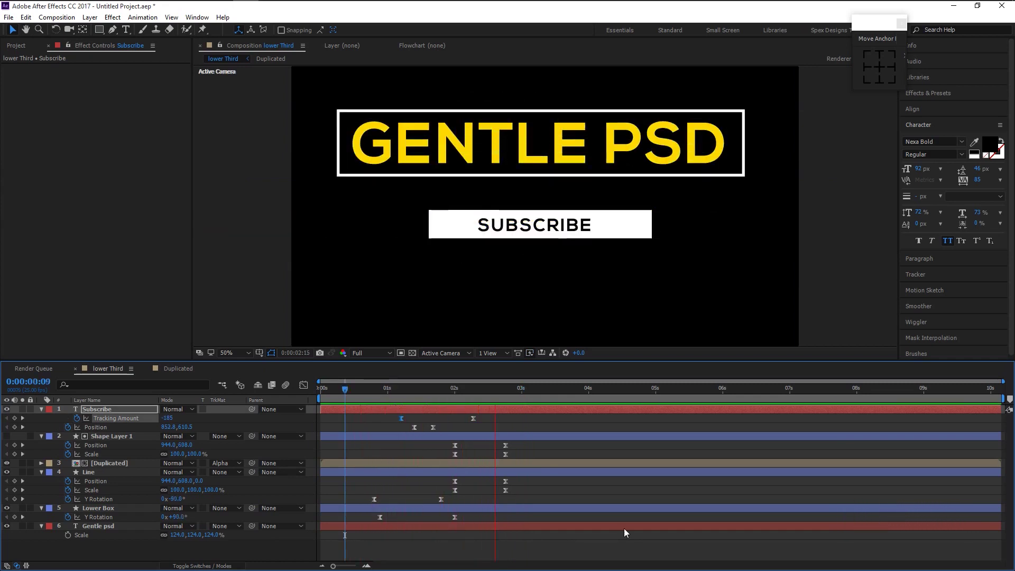
key(space)
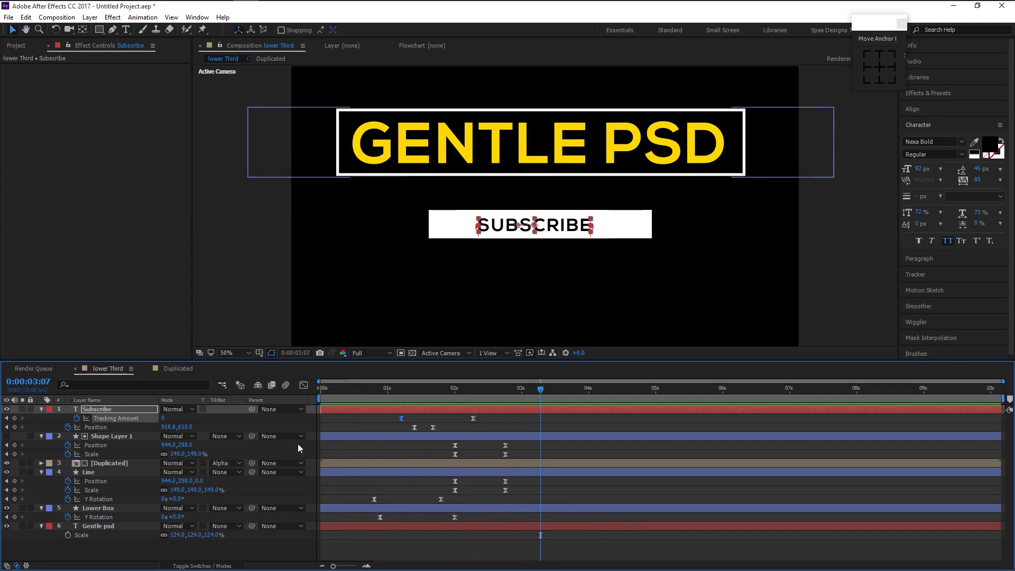
Copy the CC Force Motion Blur effect from the Lower Box layer to the Subscribe text and set its Shutter Angle to 210
click(122, 507)
click(49, 71)
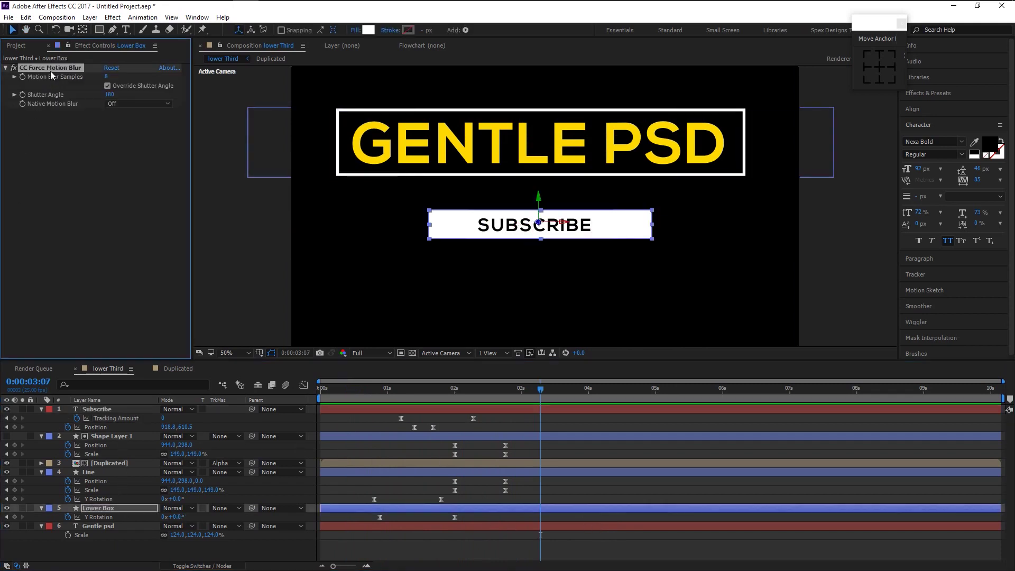
click(122, 410)
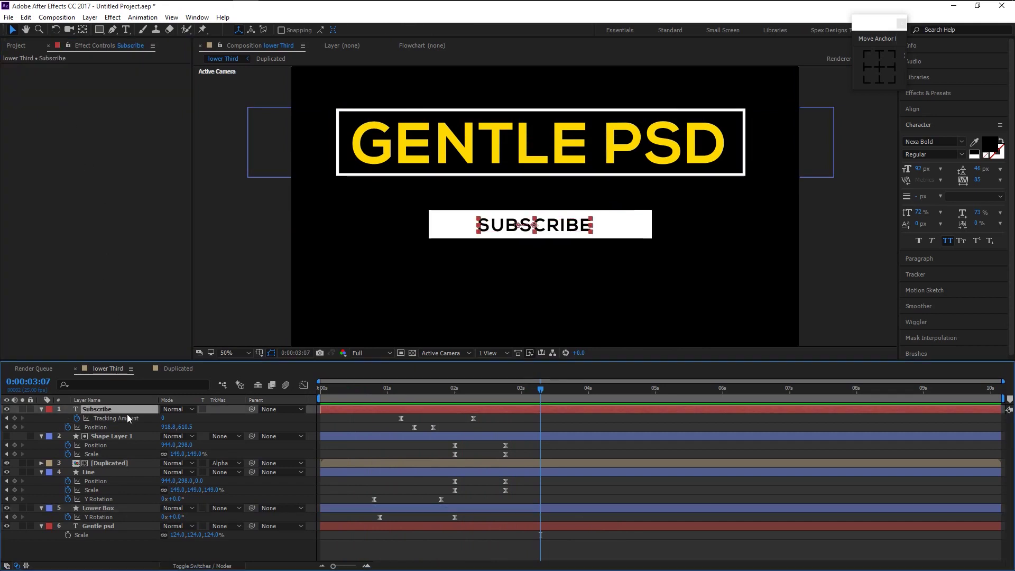
key(ctrl+v)
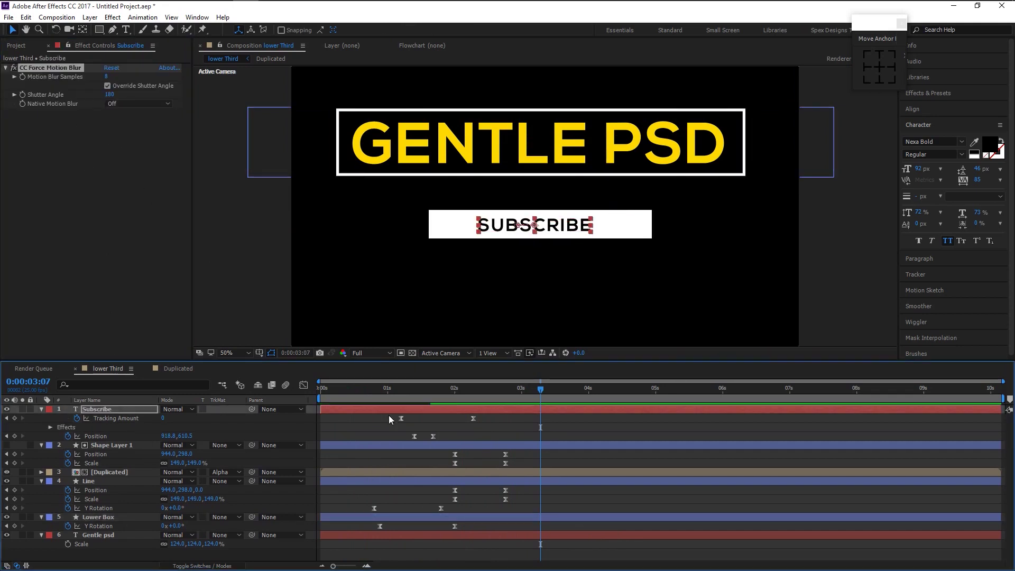
click(110, 94)
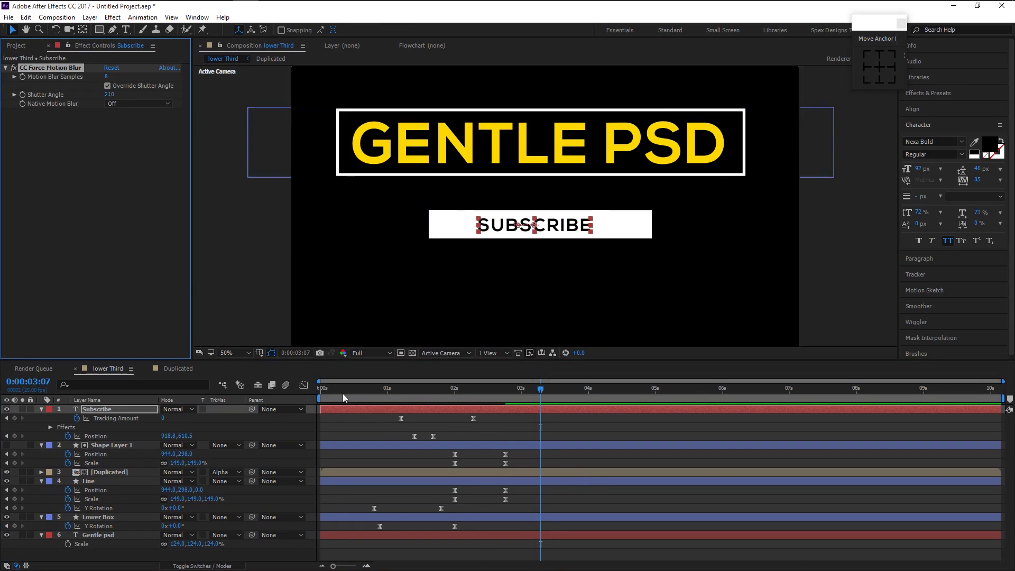
key(space)
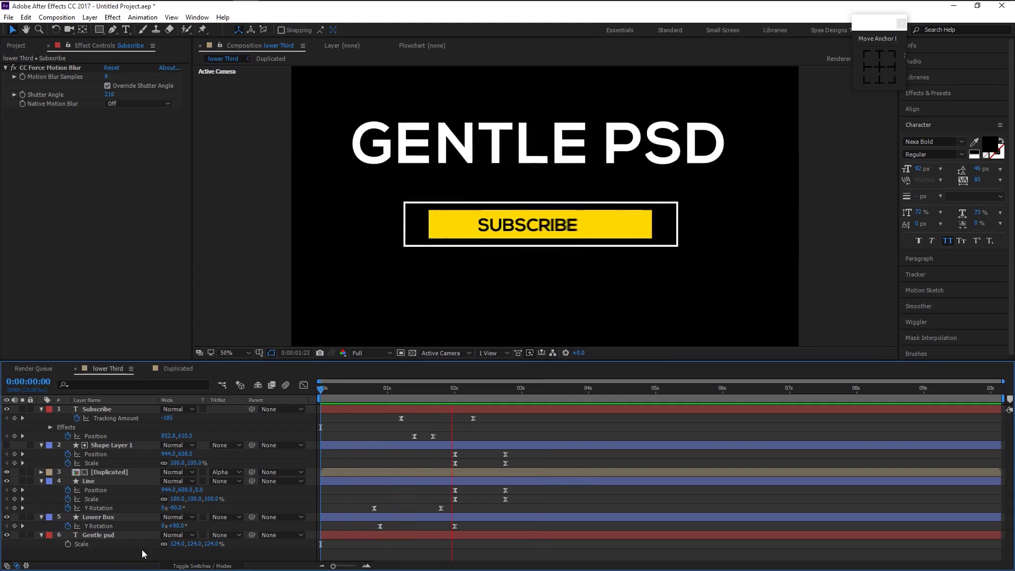
key(space)
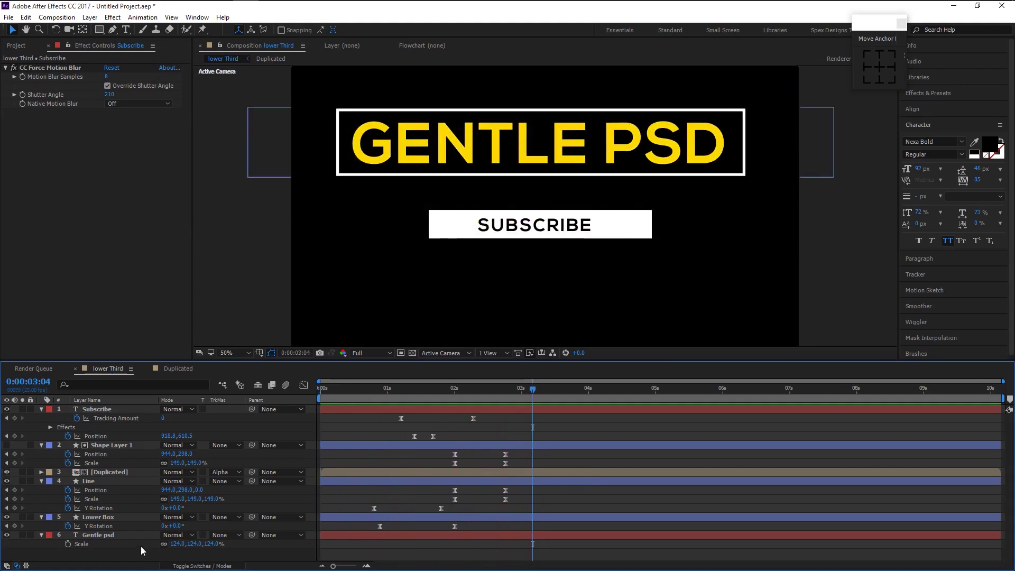
Draw a white rectangle over the lower box's left end, ending just before the Subscribe text, and name its layer "matte"
click(126, 408)
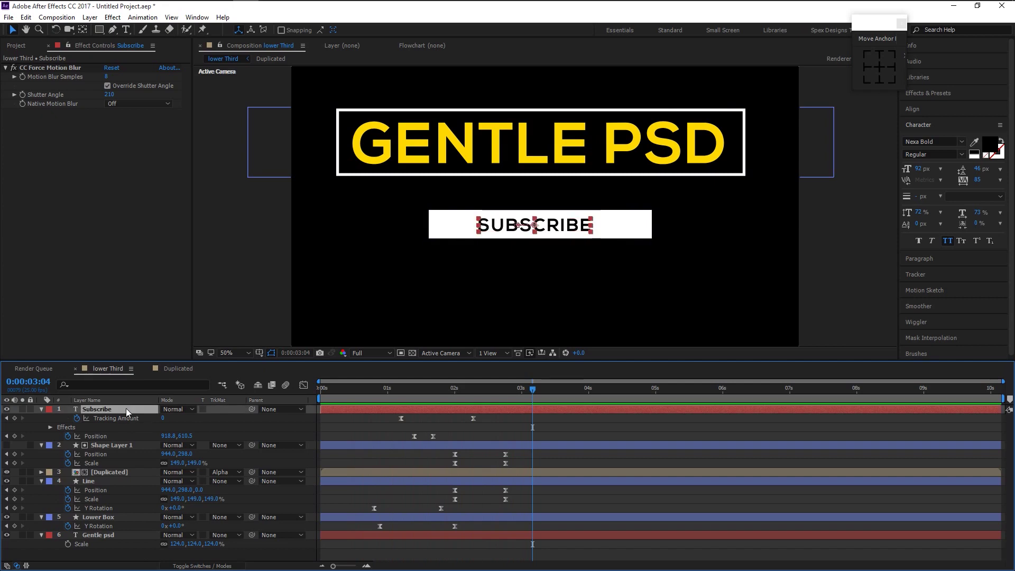
click(138, 555)
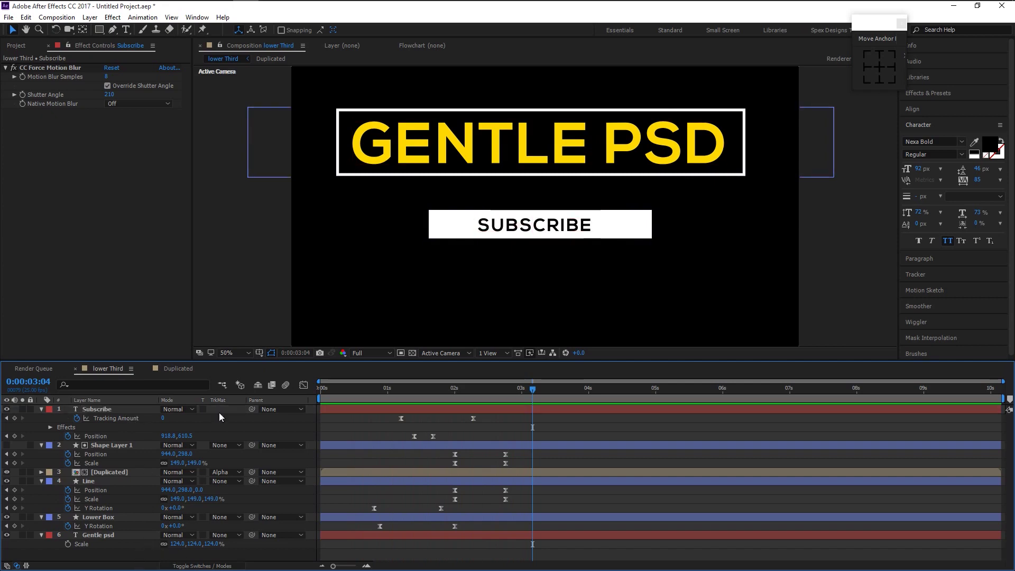
click(100, 31)
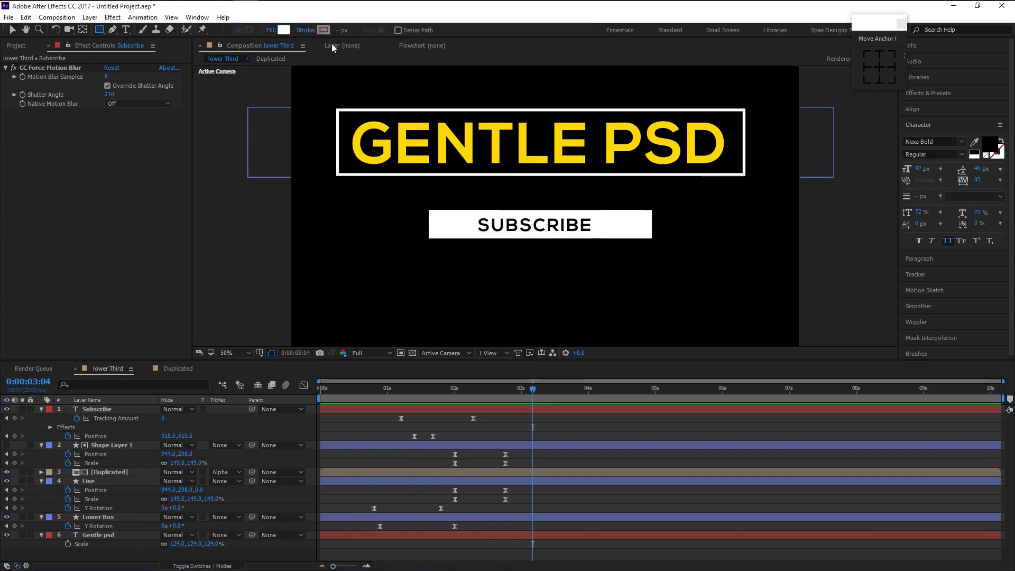
mouse_move(378, 199)
mouse_down()
mouse_move(453, 220)
mouse_move(474, 245)
mouse_up()
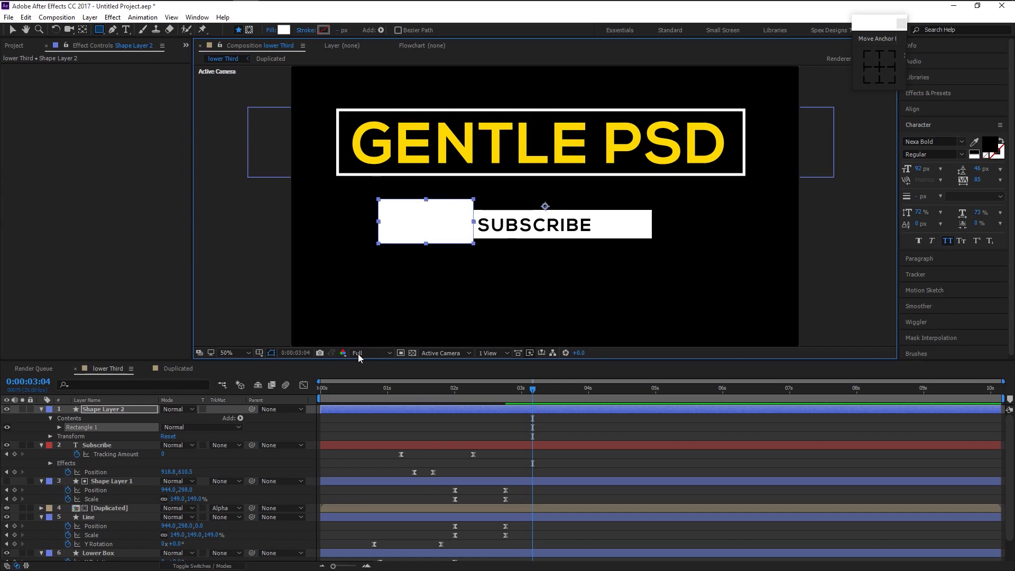
text(matte)
key(Return)
Set the Subscribe layer's track matte to Alpha Inverted, using the matte layer above it
click(110, 445)
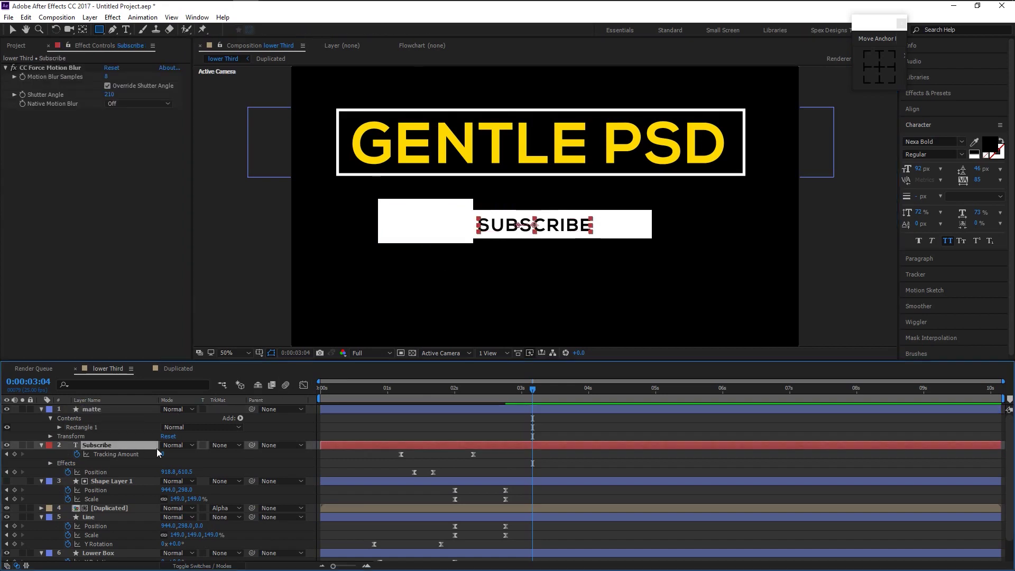
click(218, 448)
click(231, 482)
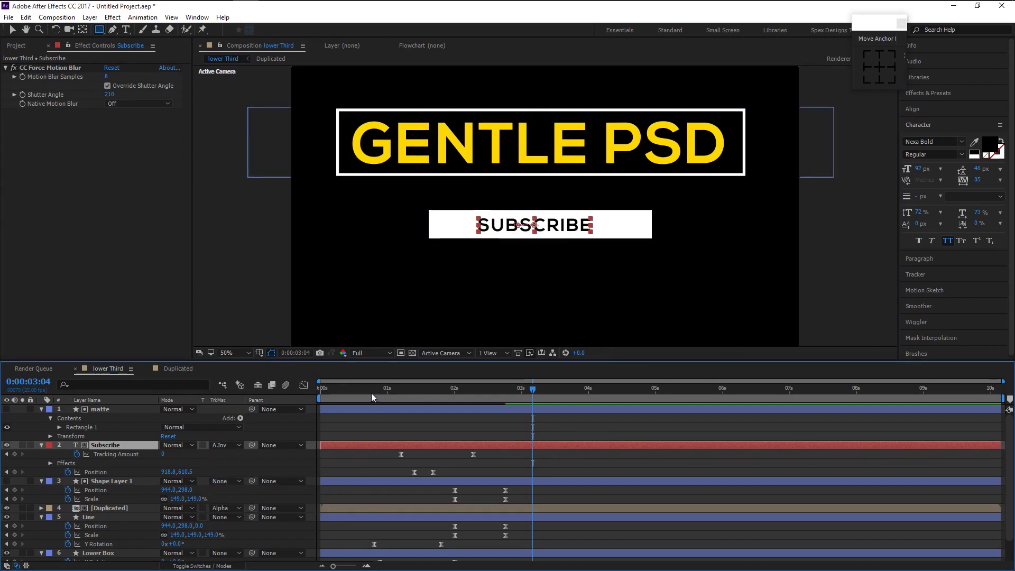
Play the lower-third animation from the first frame to check how the matted Subscribe text reveals
drag(366, 393, 279, 398)
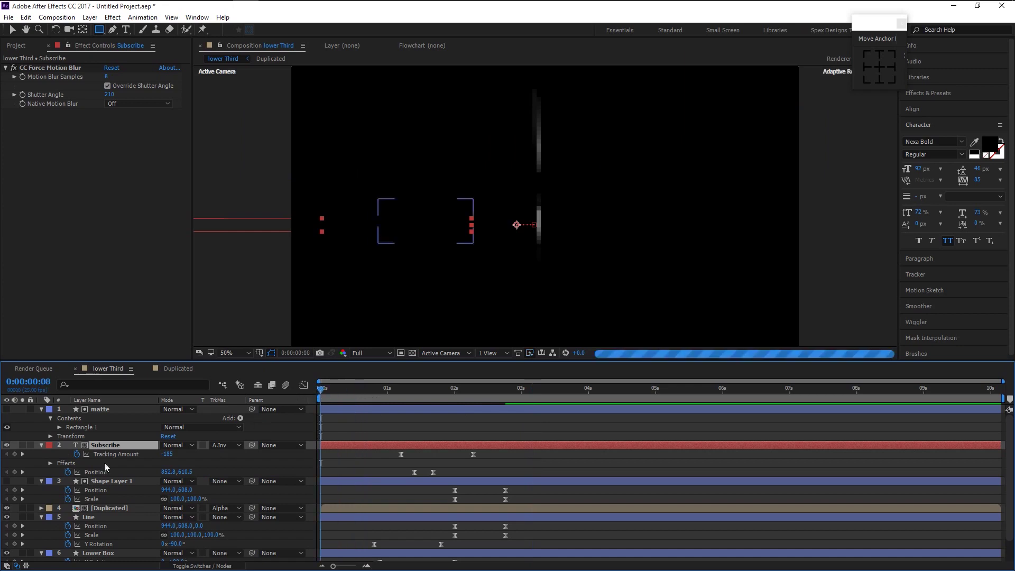
click(668, 438)
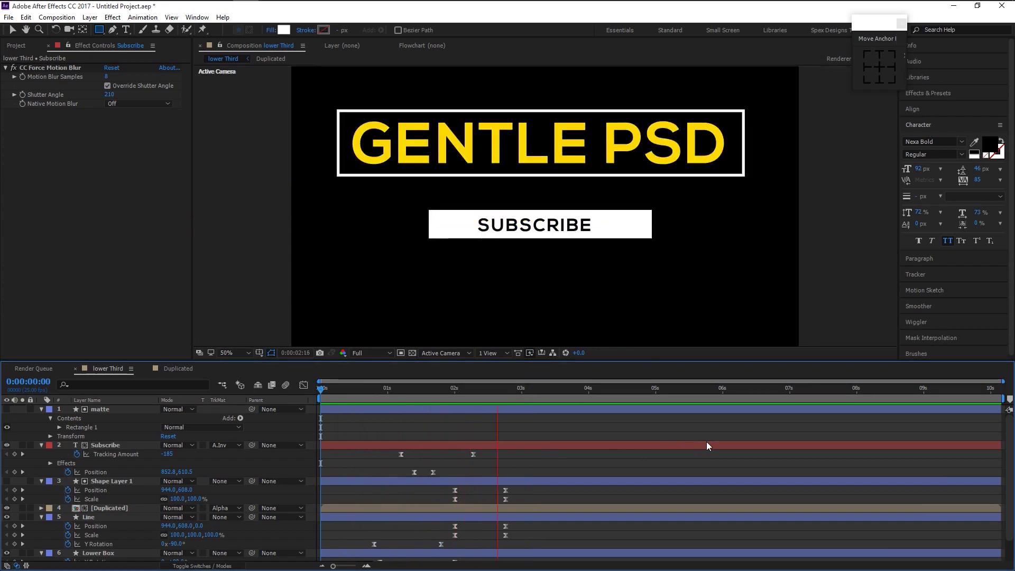
key(space)
key(space)
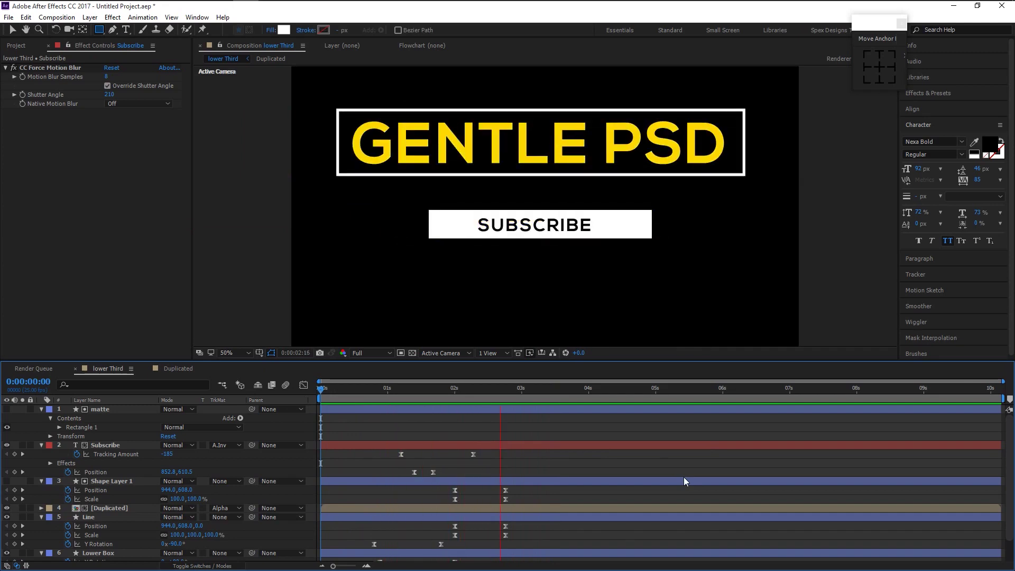
key(space)
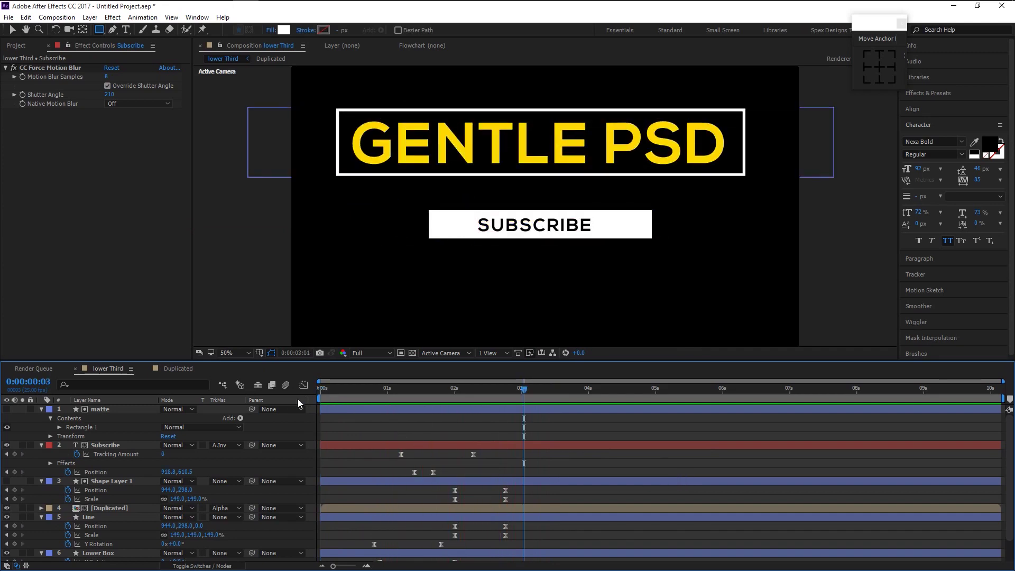
key(space)
key(space)
Pre-compose the matte and Subscribe layers together into a composition named "Subscribe"
click(99, 410)
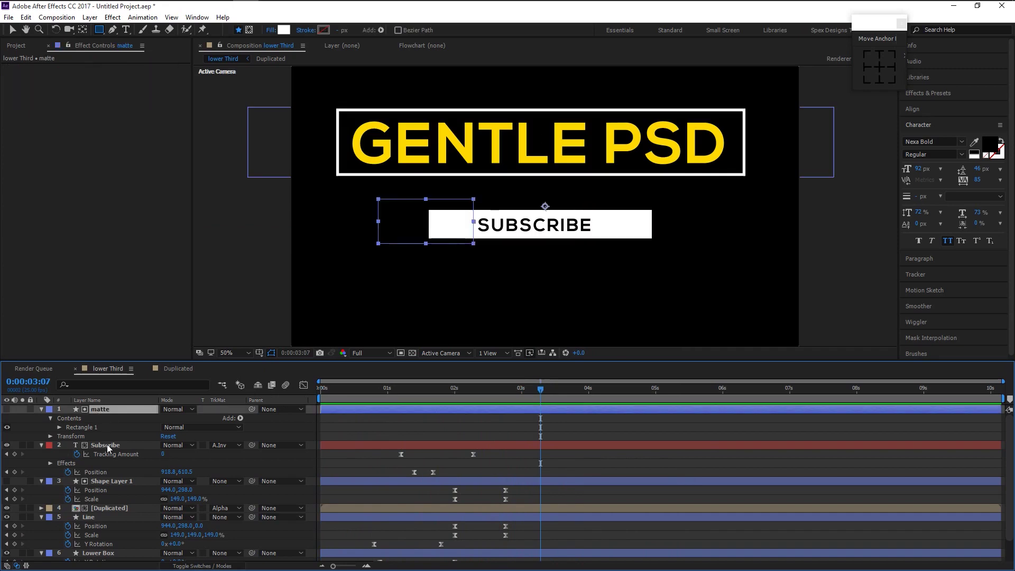
right_click(107, 444)
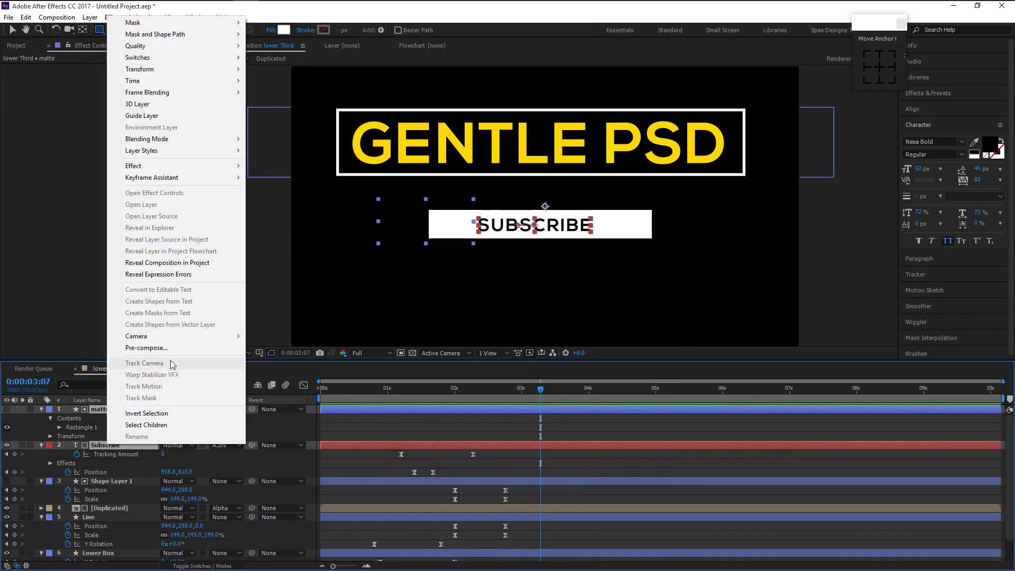
click(174, 350)
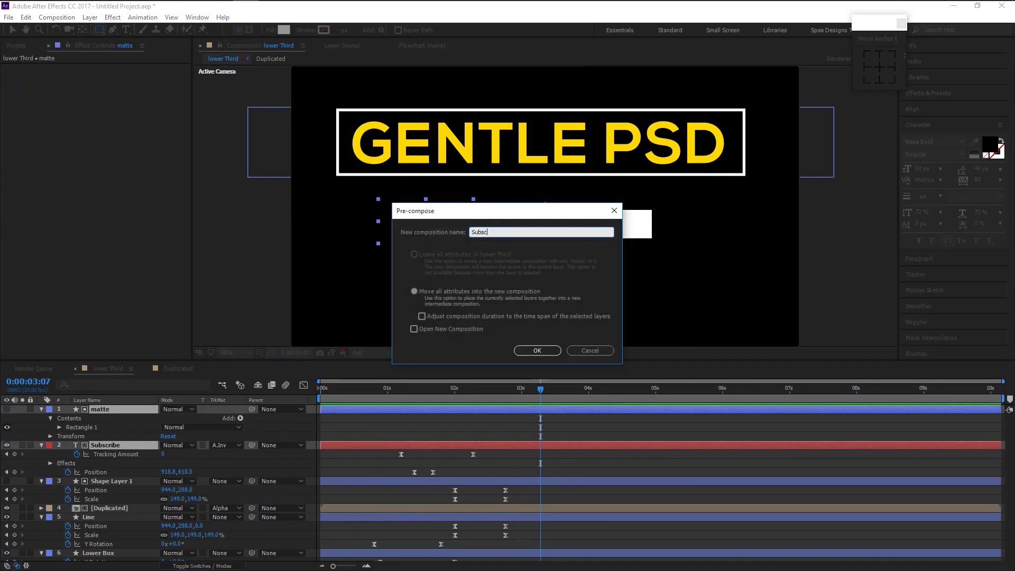
text(Subscribe)
key(Return)
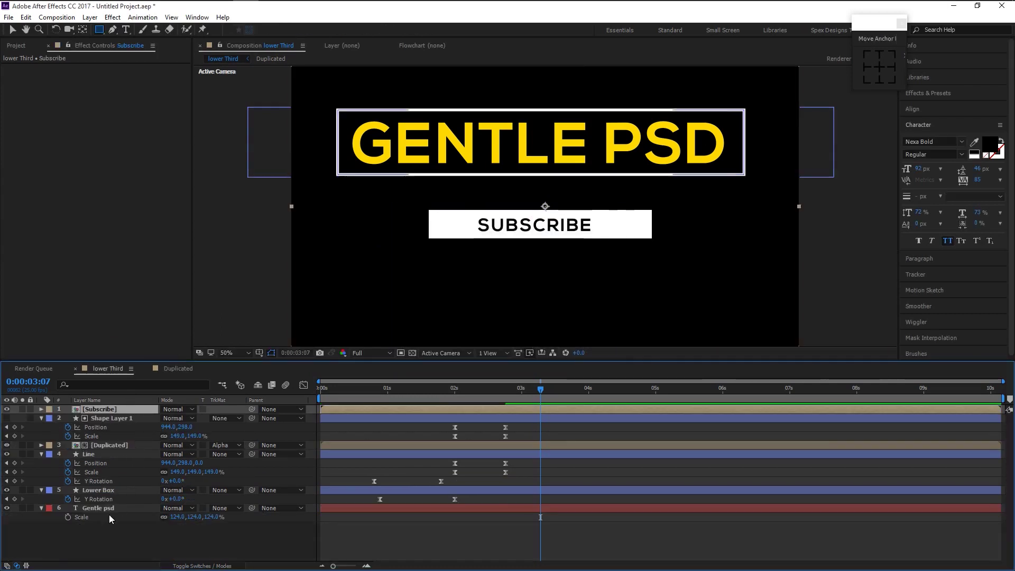
Pre-compose all the layers into a new composition named "Lower Third"
drag(106, 532, 114, 407)
right_click(121, 412)
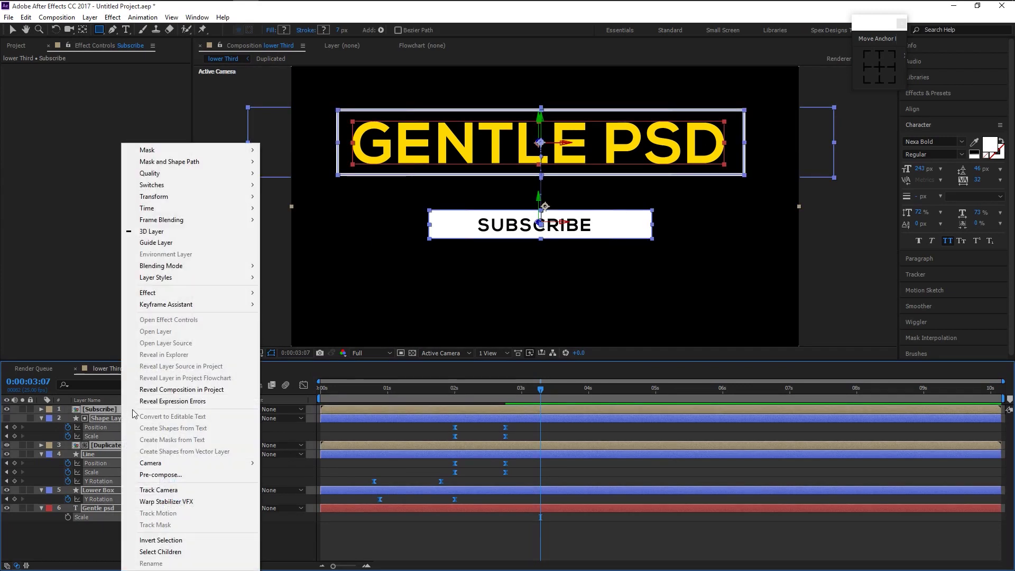
click(193, 475)
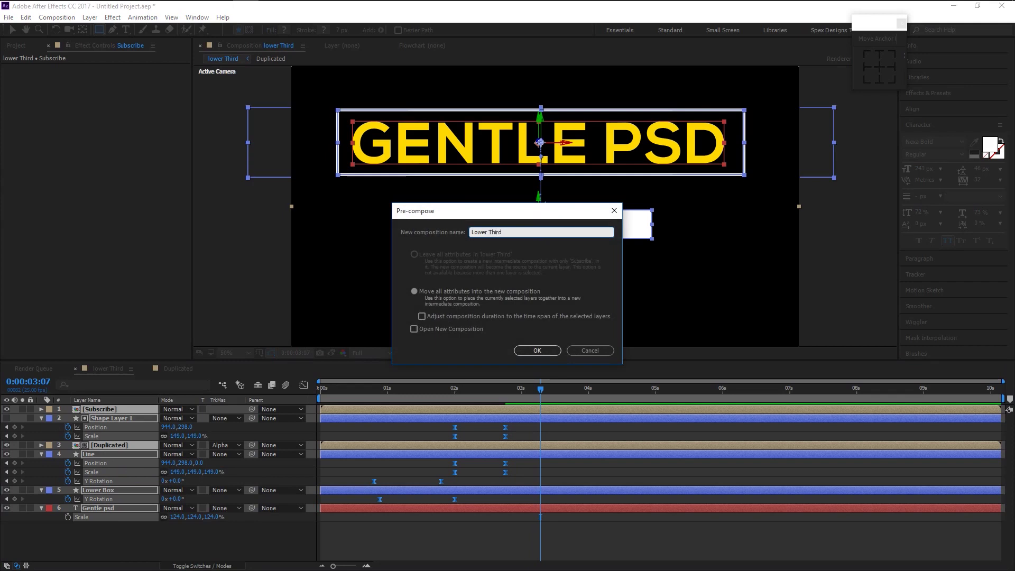
text(Lower Third)
key(Return)
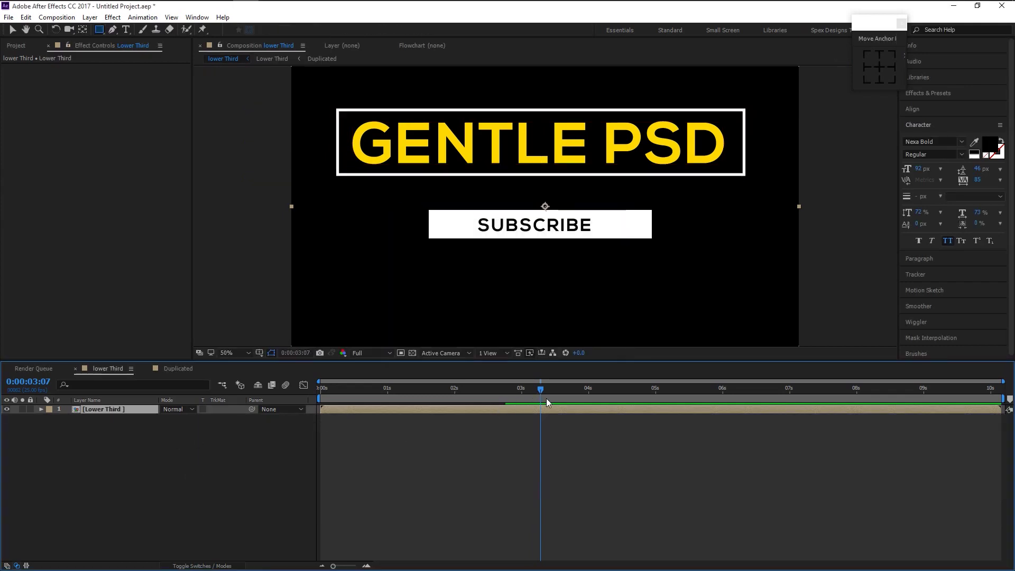
Split the Lower Third layer at 0:00:03:00 and delete the part after the cut
mouse_move(541, 389)
mouse_down()
mouse_move(464, 388)
mouse_move(521, 392)
mouse_up()
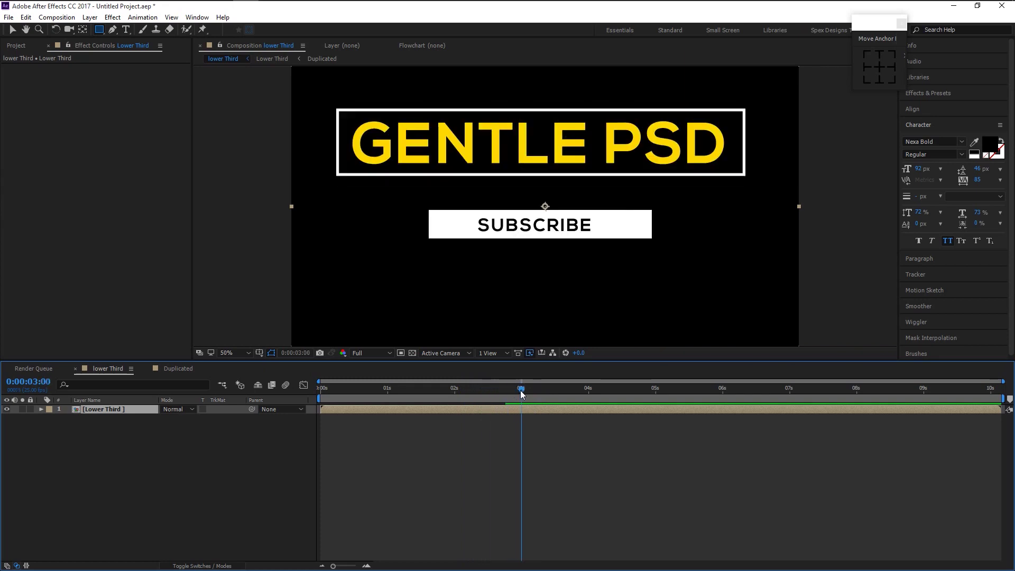
key(ctrl+shift+d)
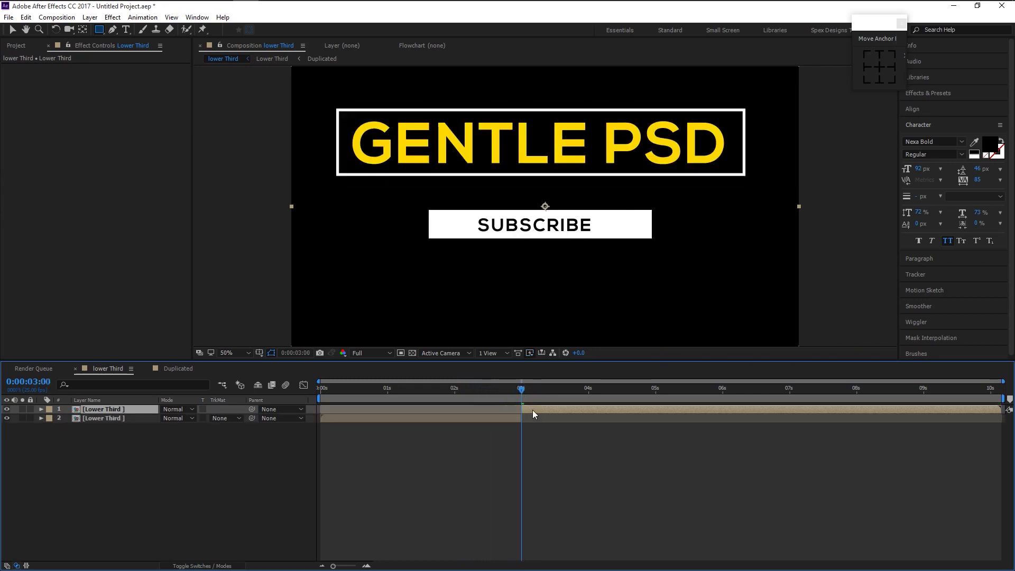
key(Delete)
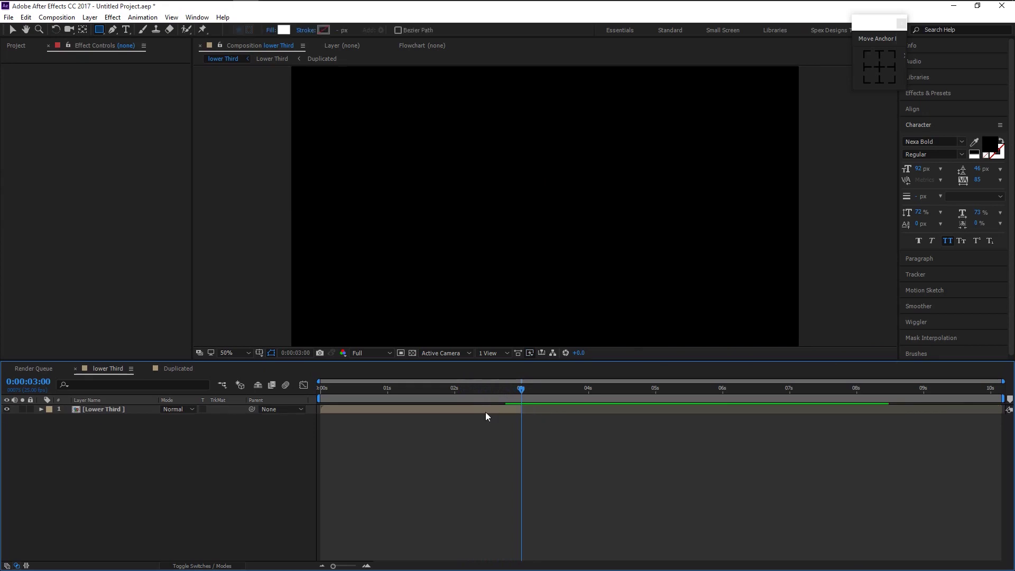
Duplicate the trimmed Lower Third layer and shift the lower copy to start at 0:00:03:00
click(482, 411)
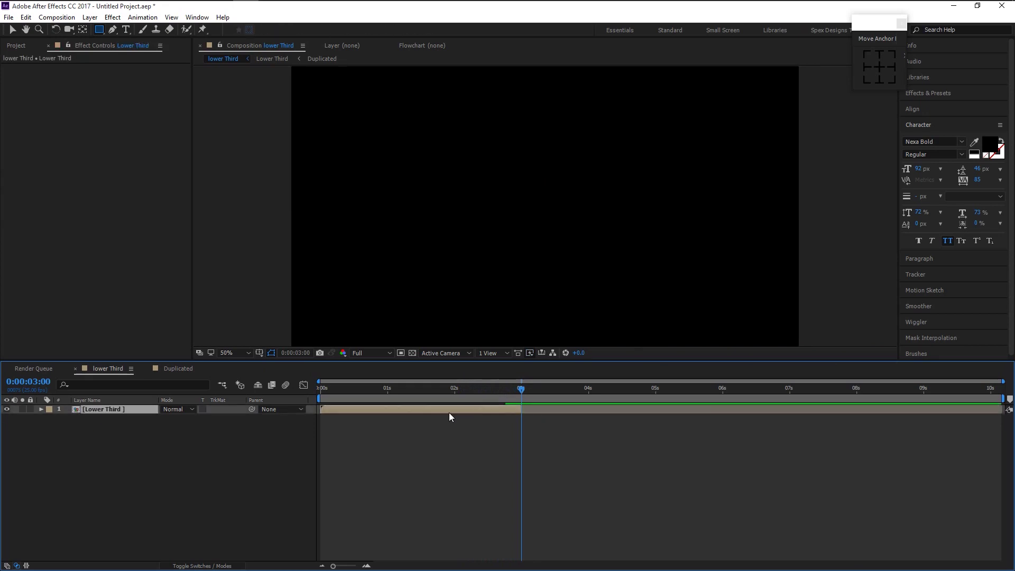
key(ctrl+d)
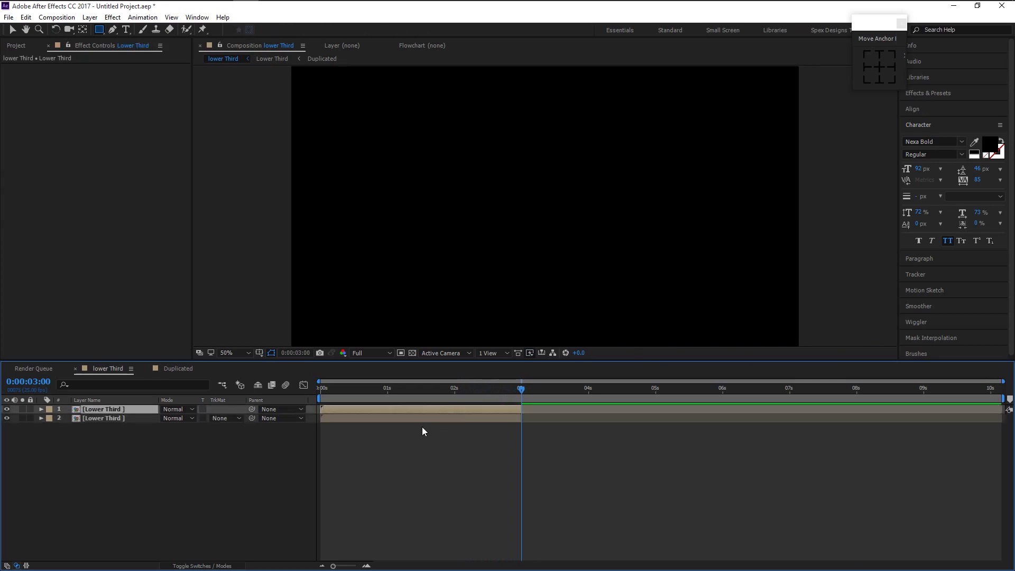
drag(391, 422, 589, 422)
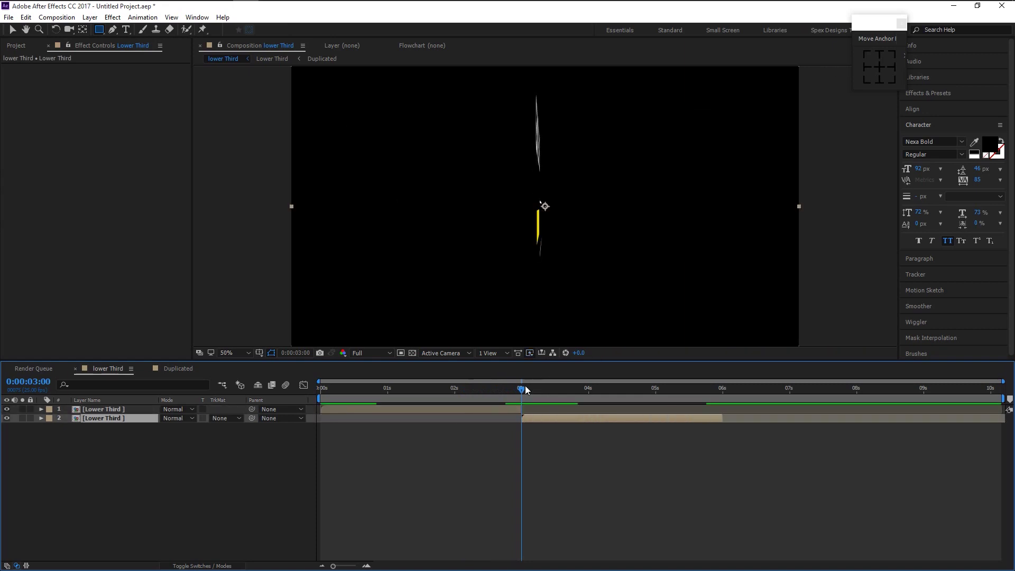
Time-reverse the second Lower Third layer so the animation plays backwards as an outro
drag(525, 388, 529, 389)
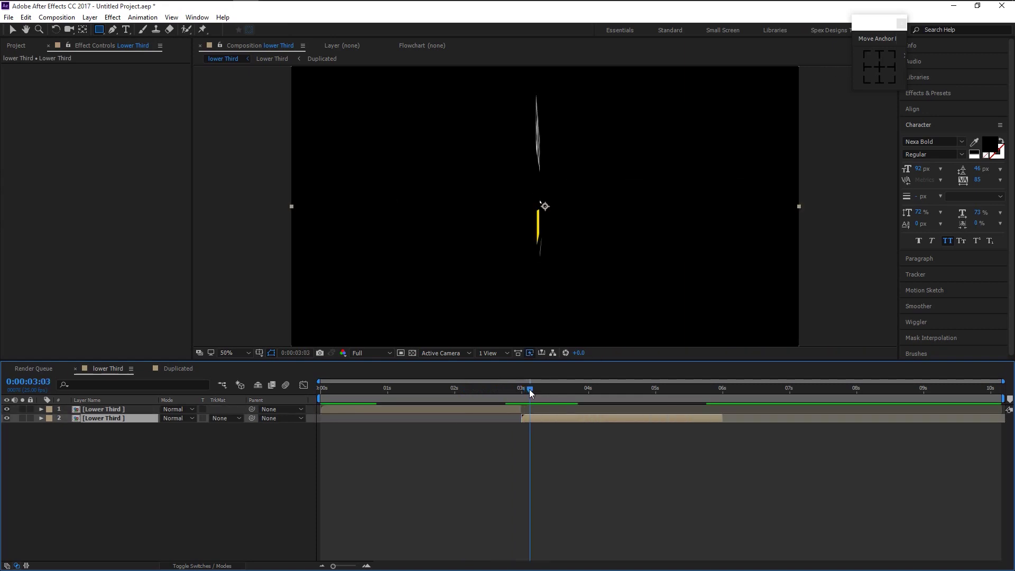
right_click(547, 417)
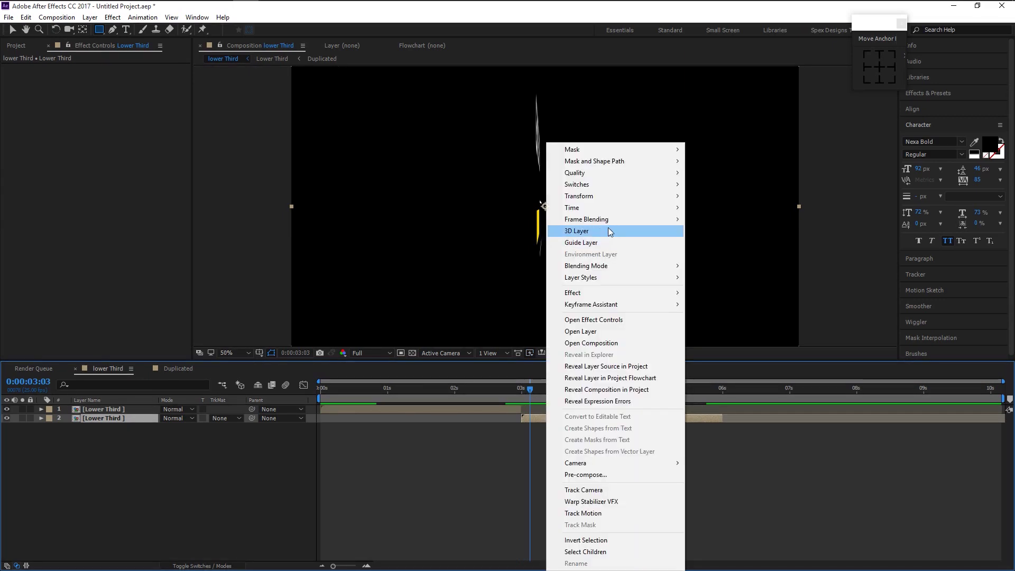
mouse_move(617, 196)
mouse_move(642, 207)
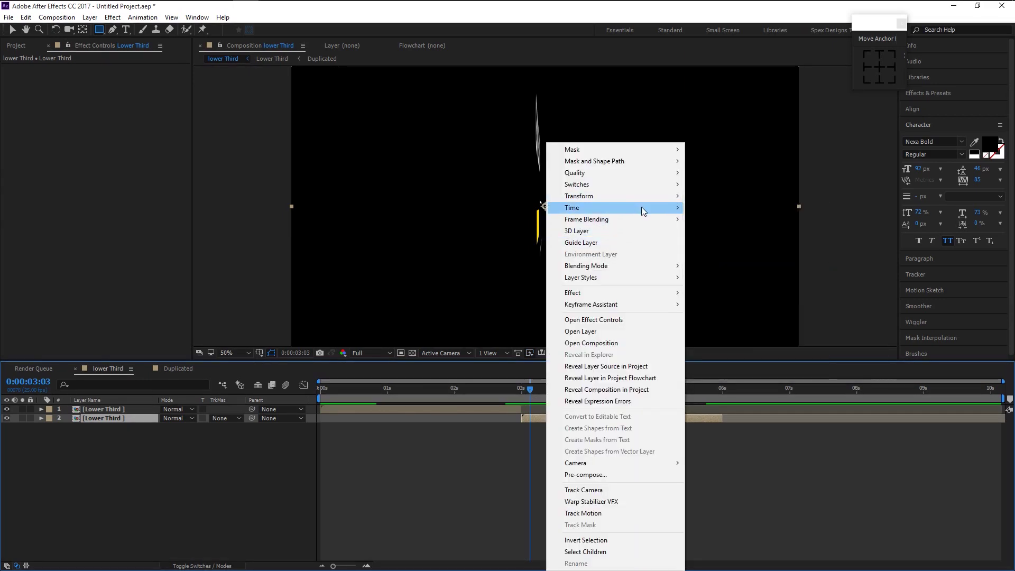
click(708, 219)
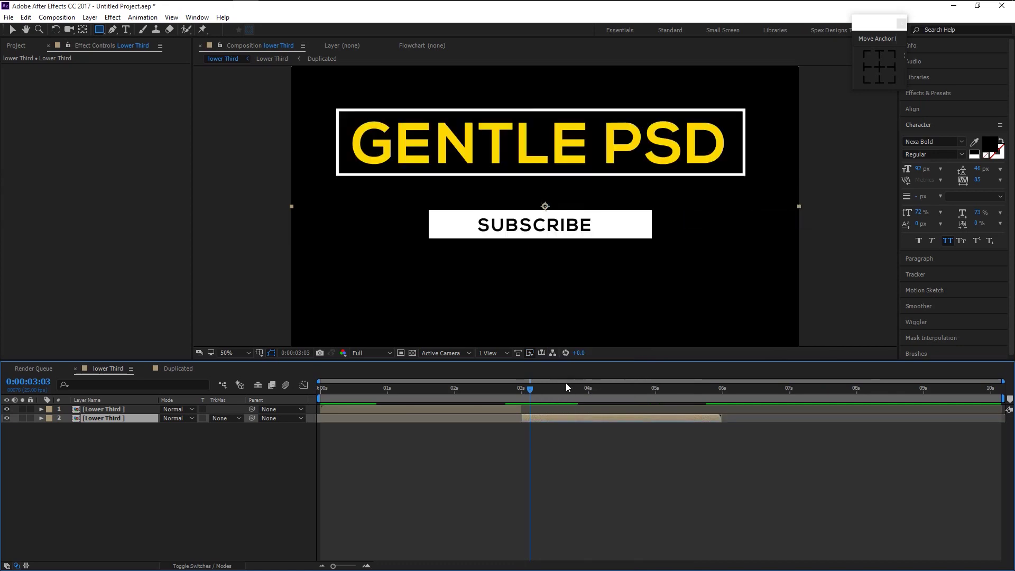
Play the full sequence from the start to check the intro and the reversed outro
drag(522, 388, 202, 413)
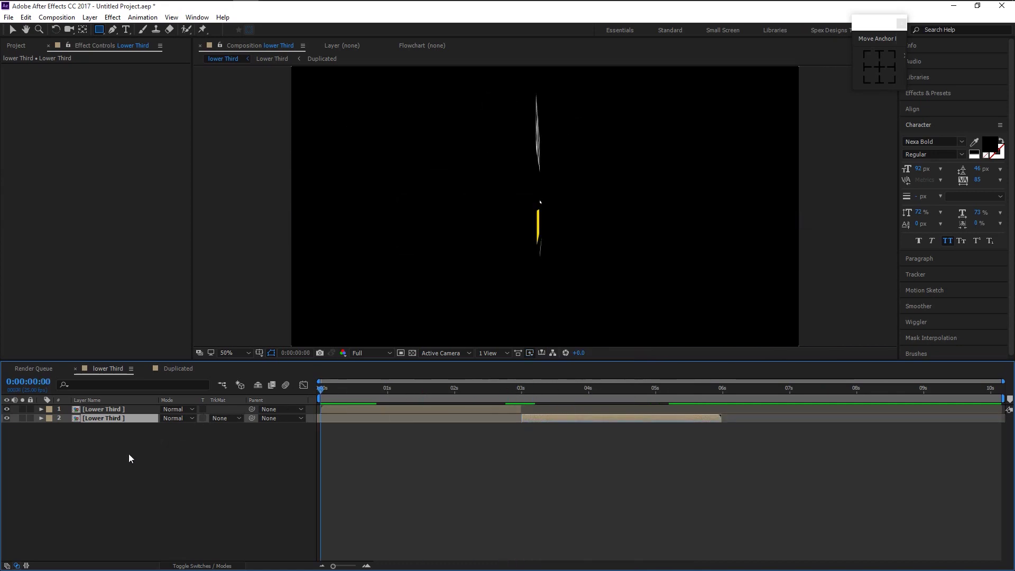
click(406, 478)
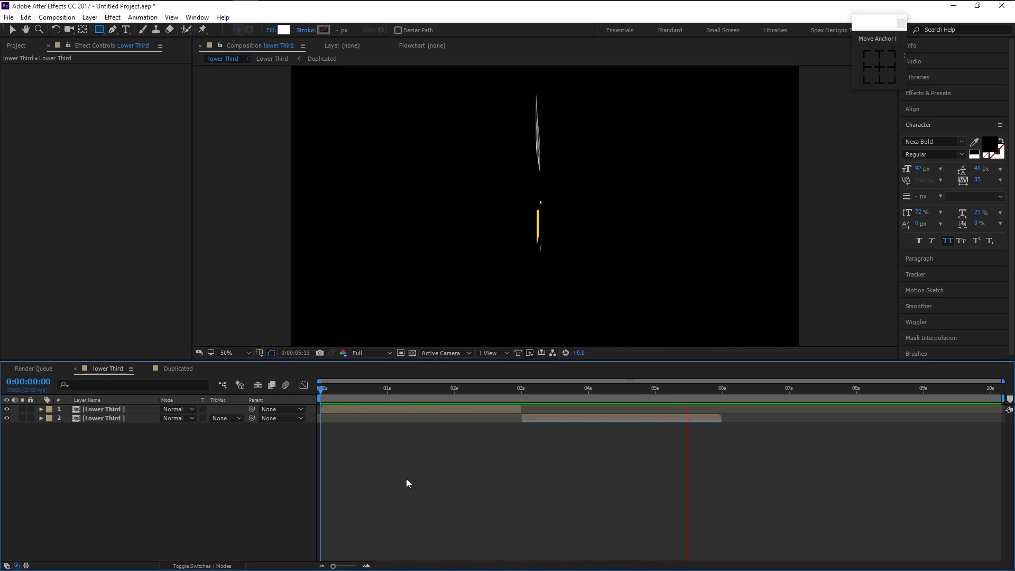
key(space)
End the work area at 0:00:05:05 and trim the composition to the work area
drag(662, 397, 678, 401)
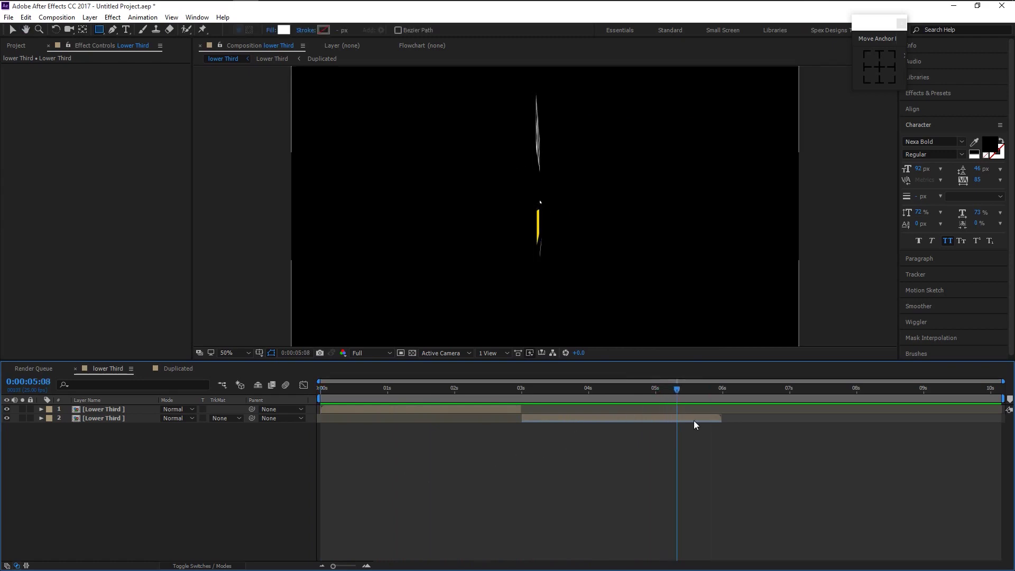
key(Page_Up)
key(Page_Up)
key(Page_Up)
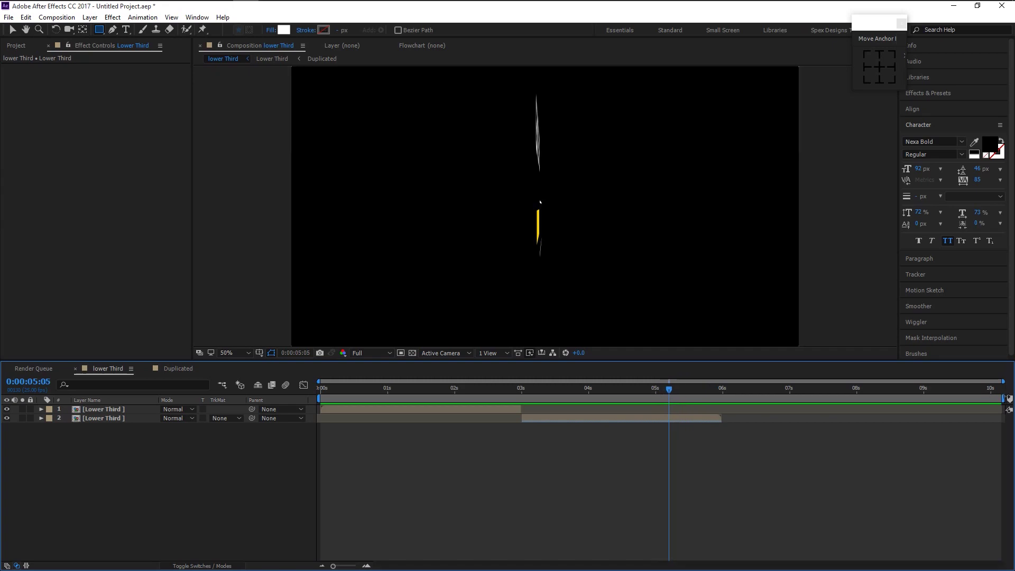
drag(833, 411, 681, 414)
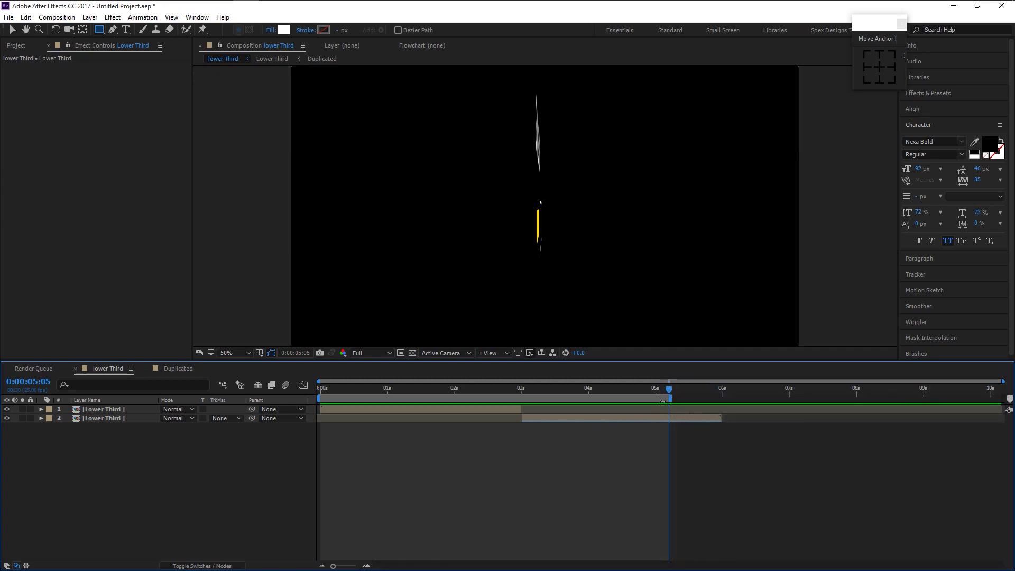
right_click(663, 400)
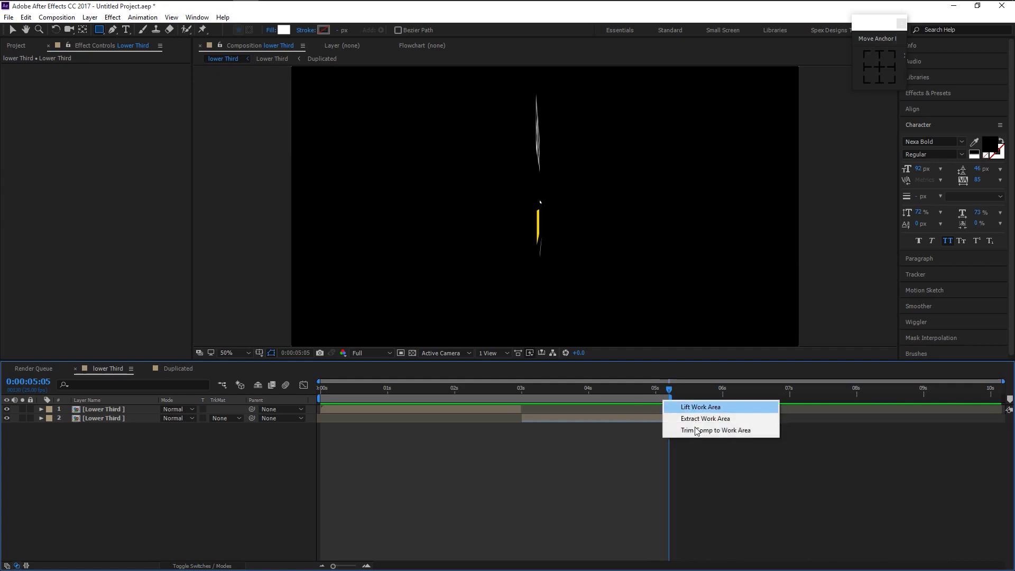
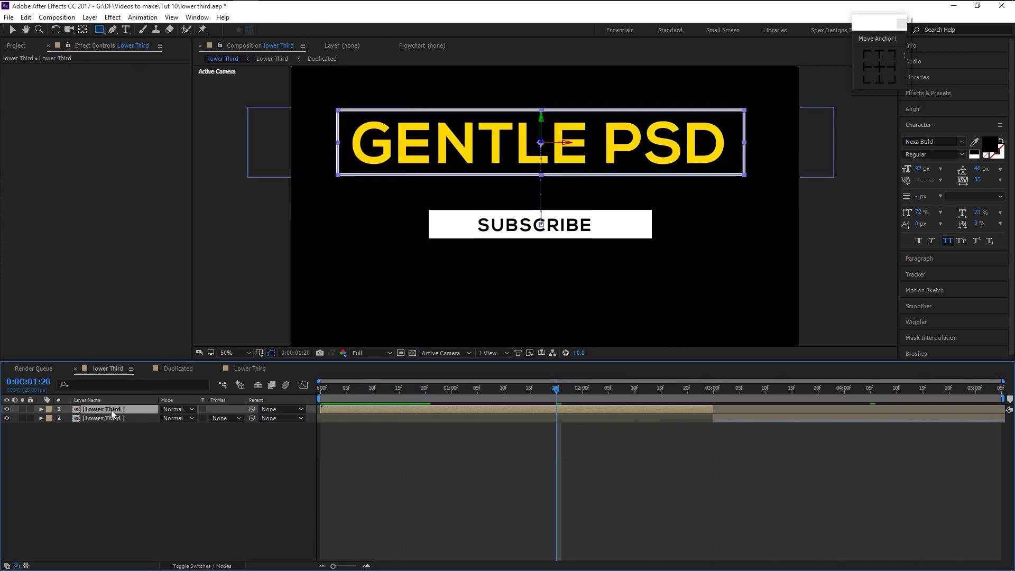
Open the nested Lower Third composition and add Trim Paths to the Line layer's contents
click(127, 434)
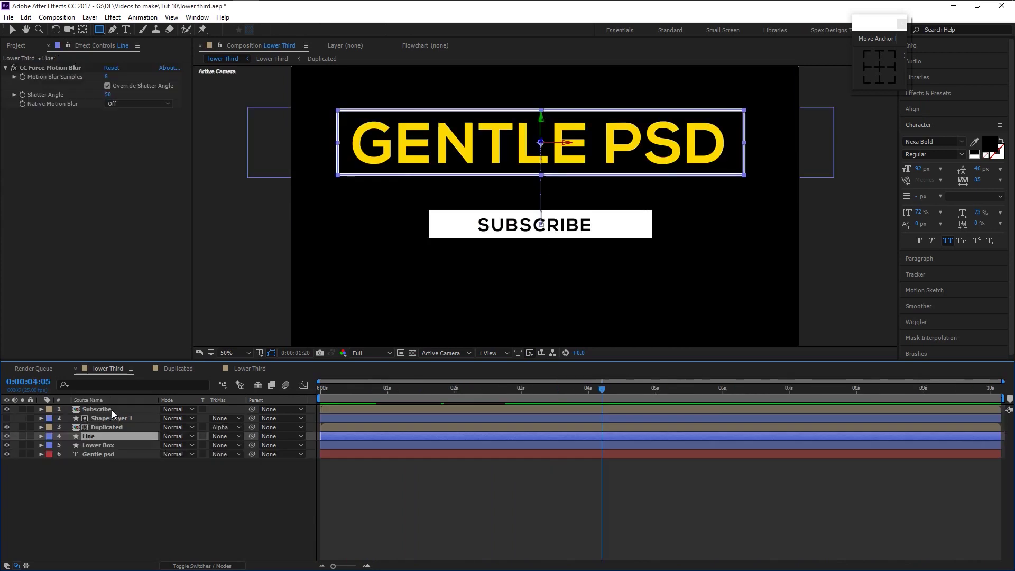
click(41, 437)
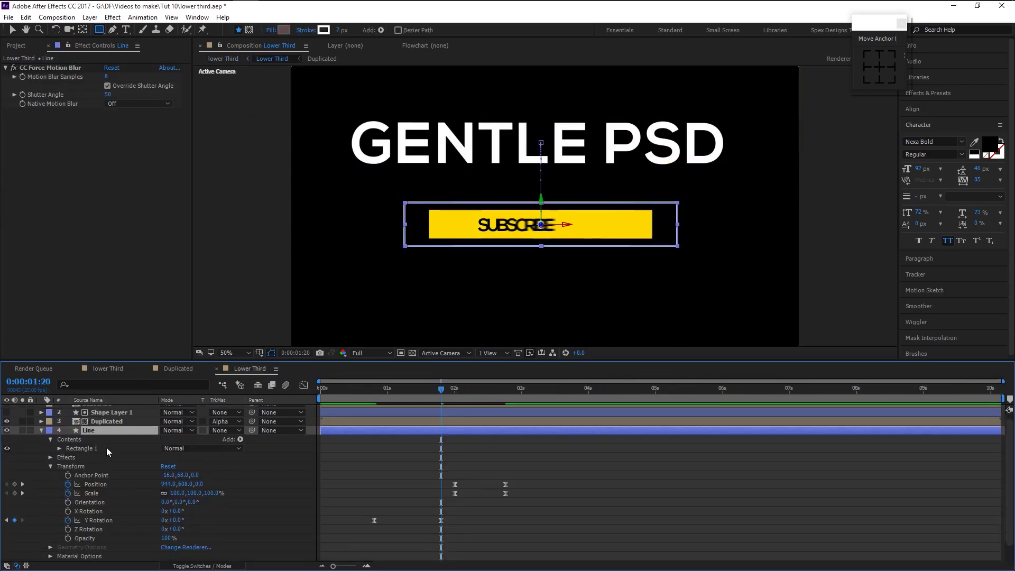
click(240, 440)
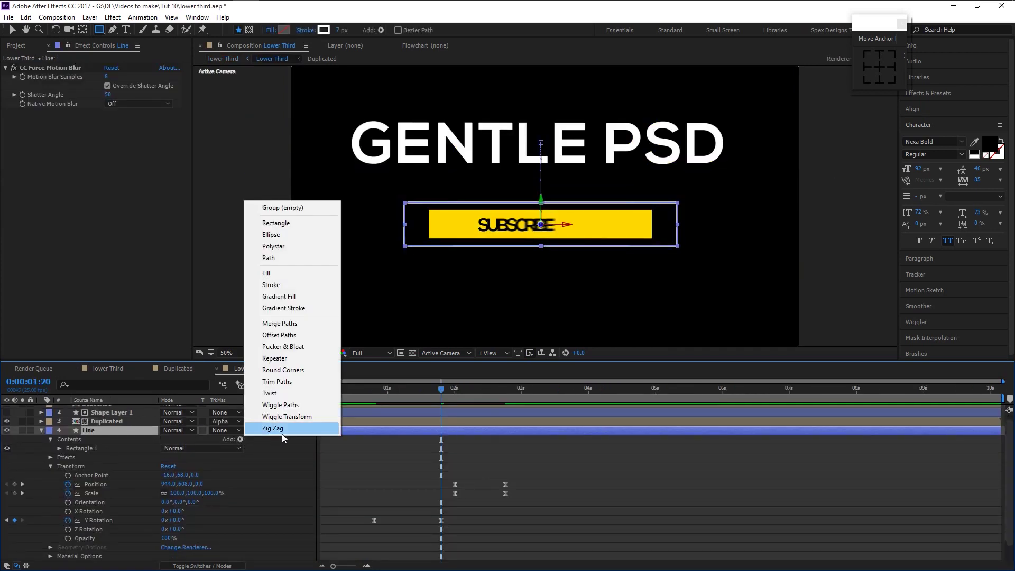
click(299, 383)
scroll(371, 496, down, 1)
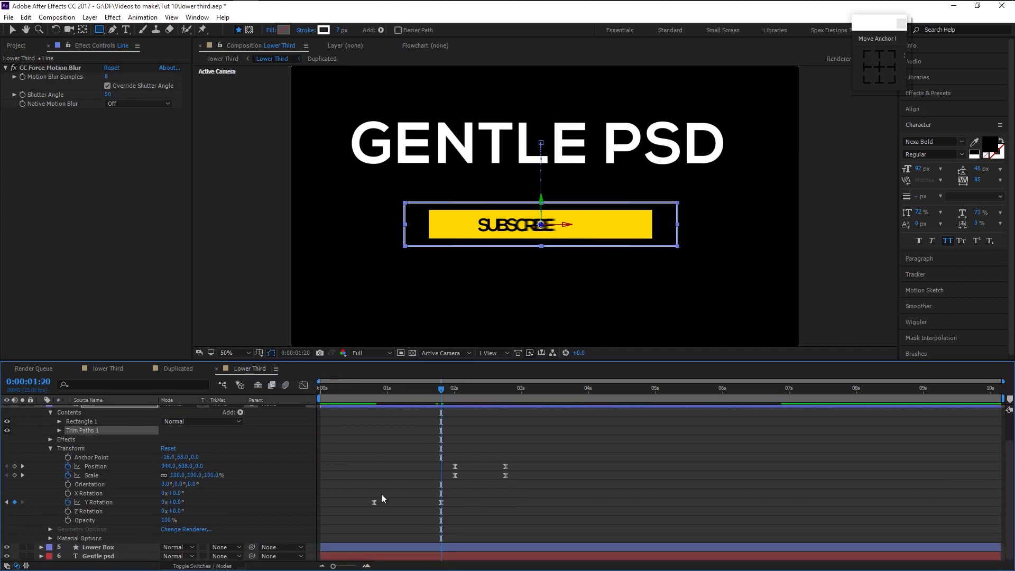
Set a keyframe for the Line layer's Trim Paths Start at 0:00:00:20, where its Y Rotation begins
drag(391, 391, 374, 396)
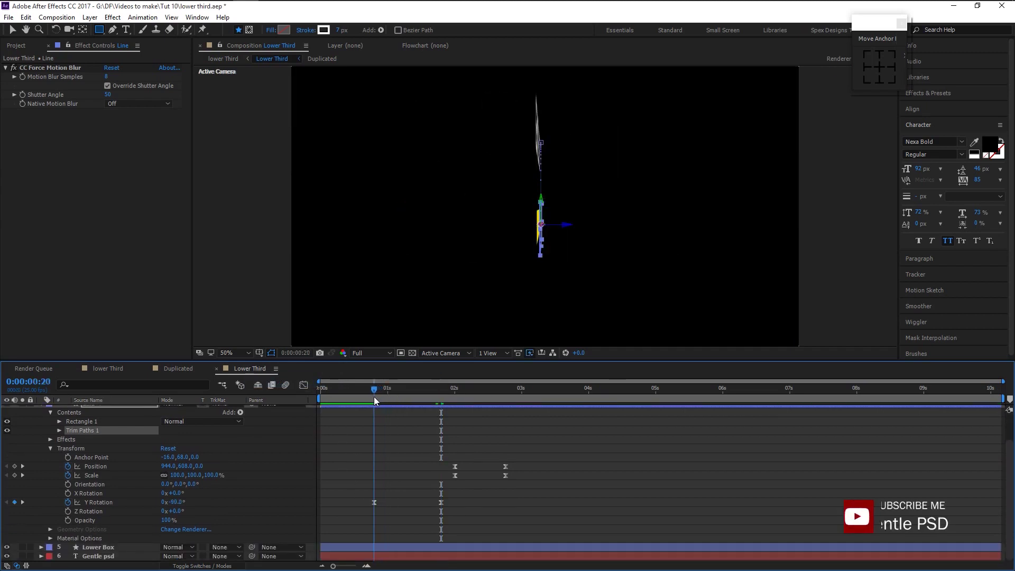
scroll(339, 465, up, 2)
click(60, 464)
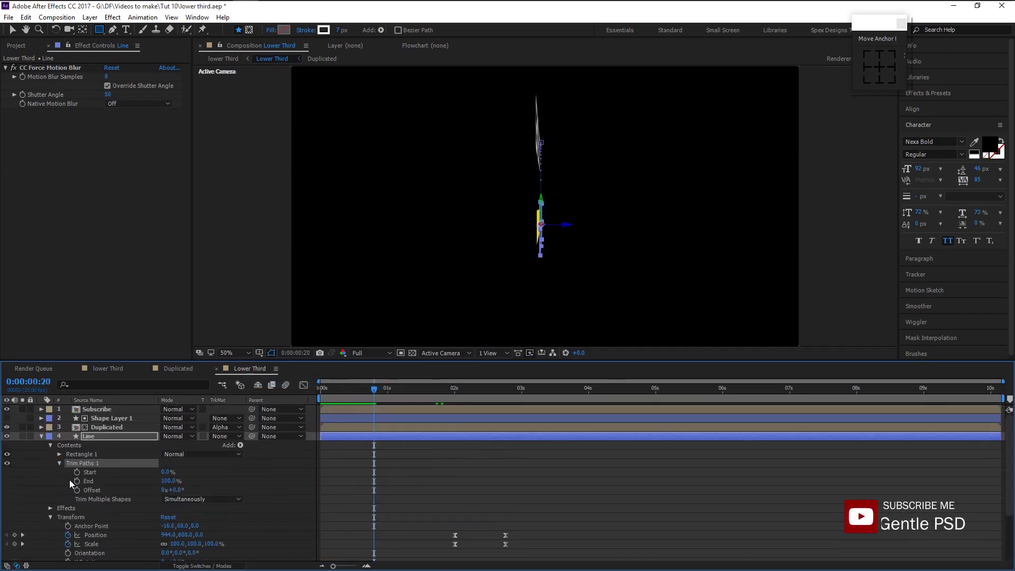
click(77, 472)
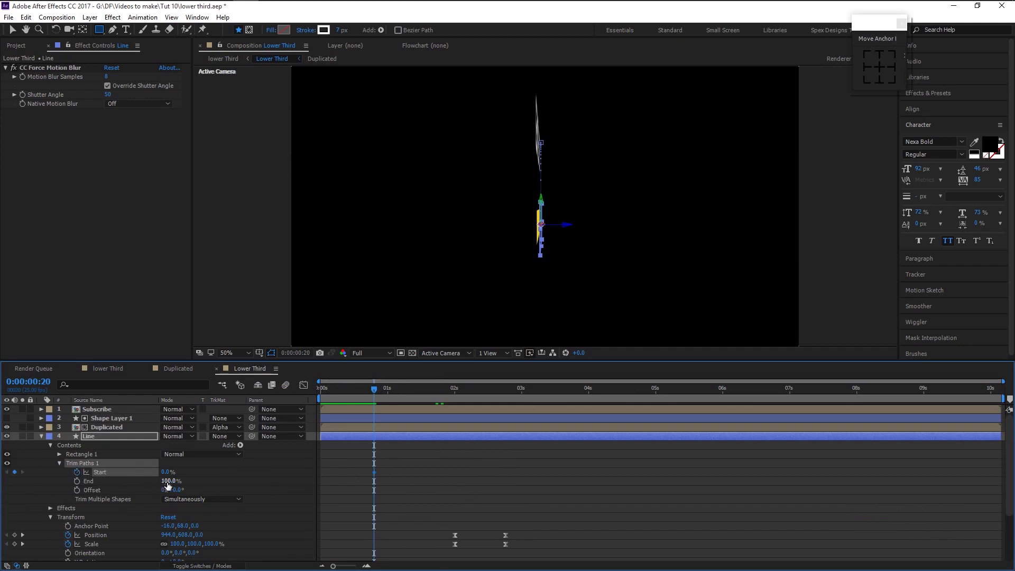
Set the Line layer's Trim Paths End to 0% and keyframe its Start at 100% at 0:00:01:20
drag(165, 472, 263, 473)
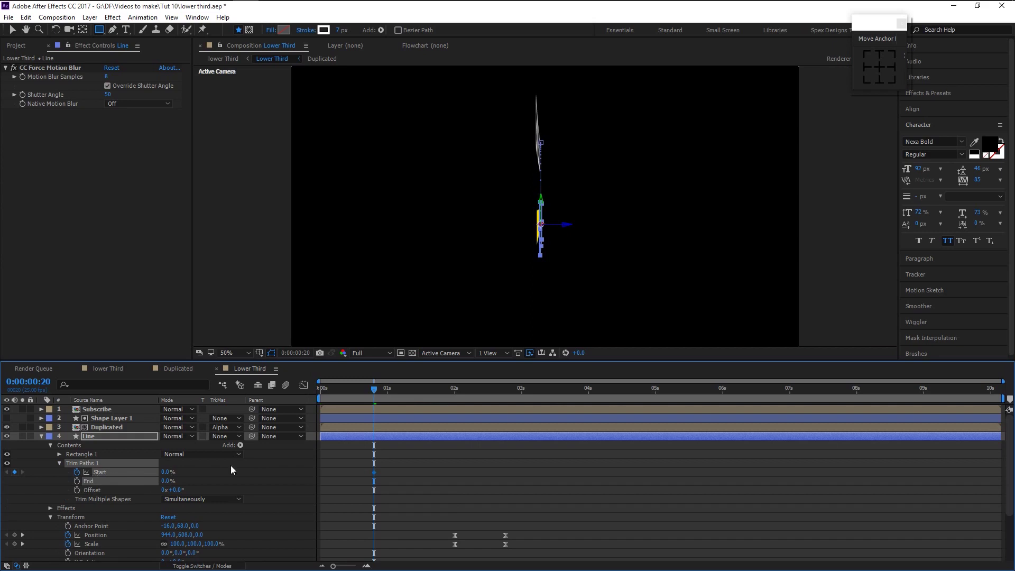
drag(384, 389, 430, 405)
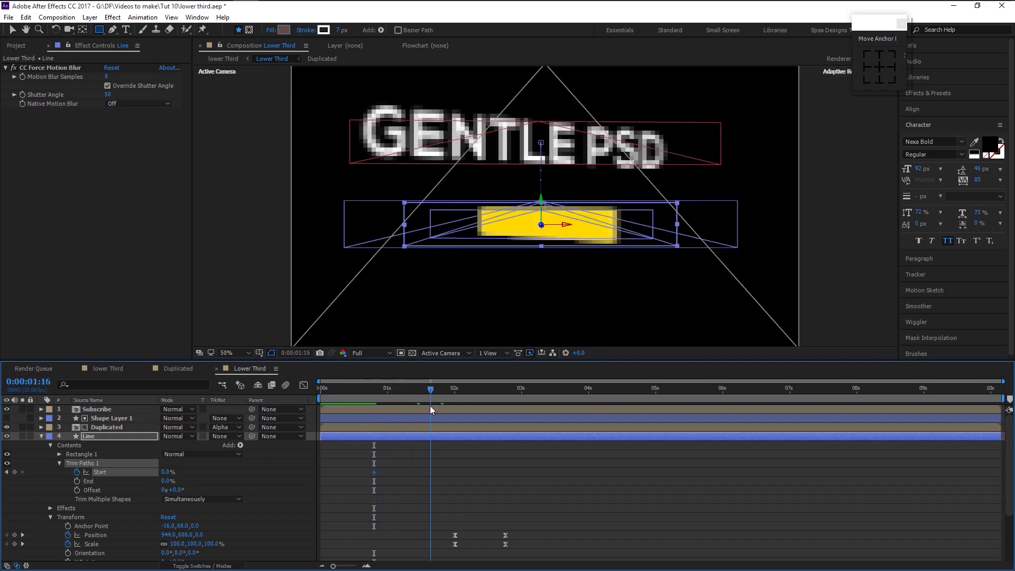
scroll(451, 468, down, 3)
drag(431, 389, 439, 392)
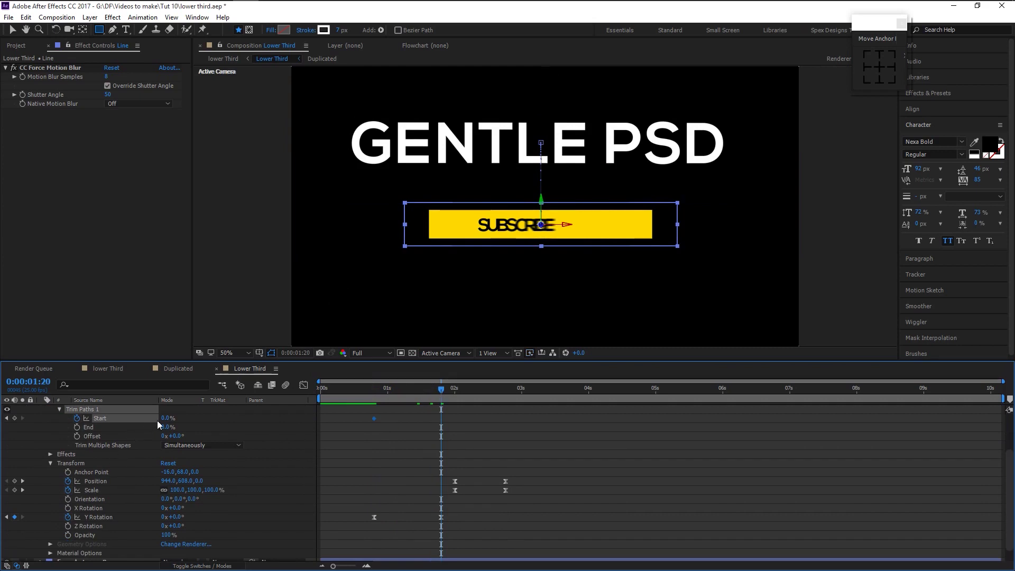
drag(165, 418, 316, 420)
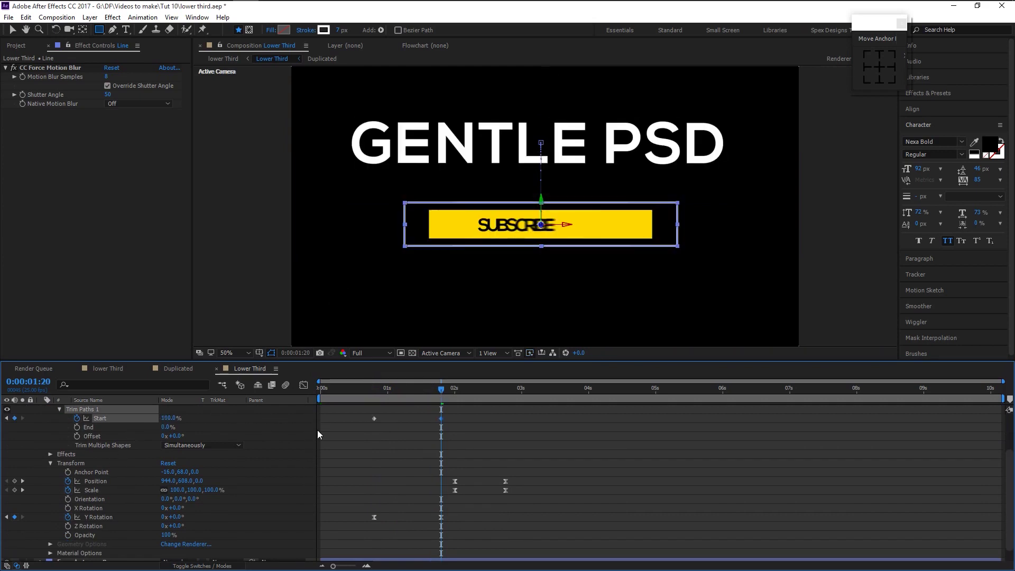
Apply Easy Ease to both Trim Paths Start keyframes of the Line layer
scroll(493, 432, up, 3)
drag(478, 481, 376, 471)
right_click(376, 471)
mouse_move(435, 470)
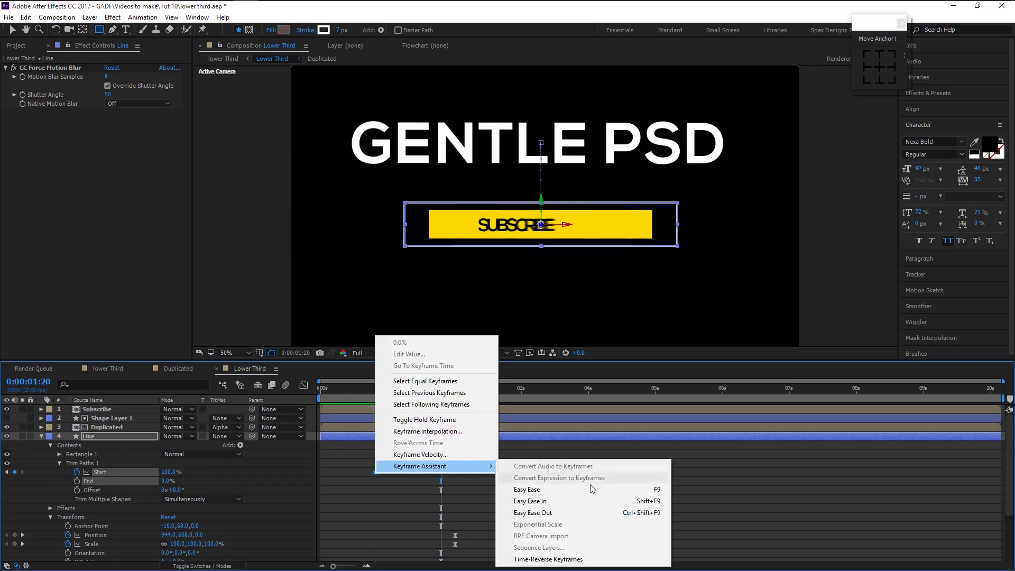
click(529, 490)
Sharpen the Trim Paths Start speed curve, lengthening the last keyframe's incoming ease and setting the first's outgoing influence to about 60%
click(302, 386)
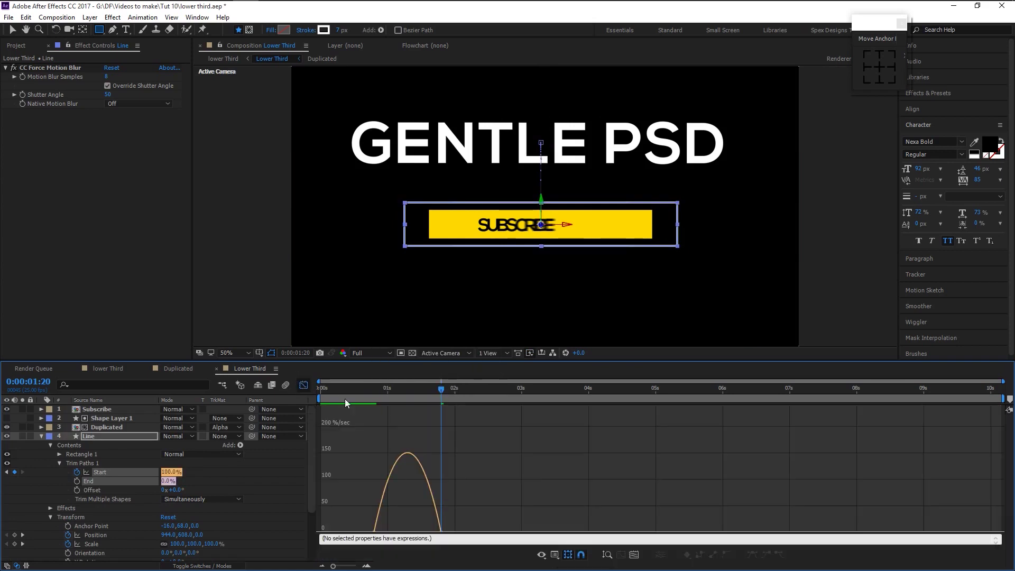
click(438, 492)
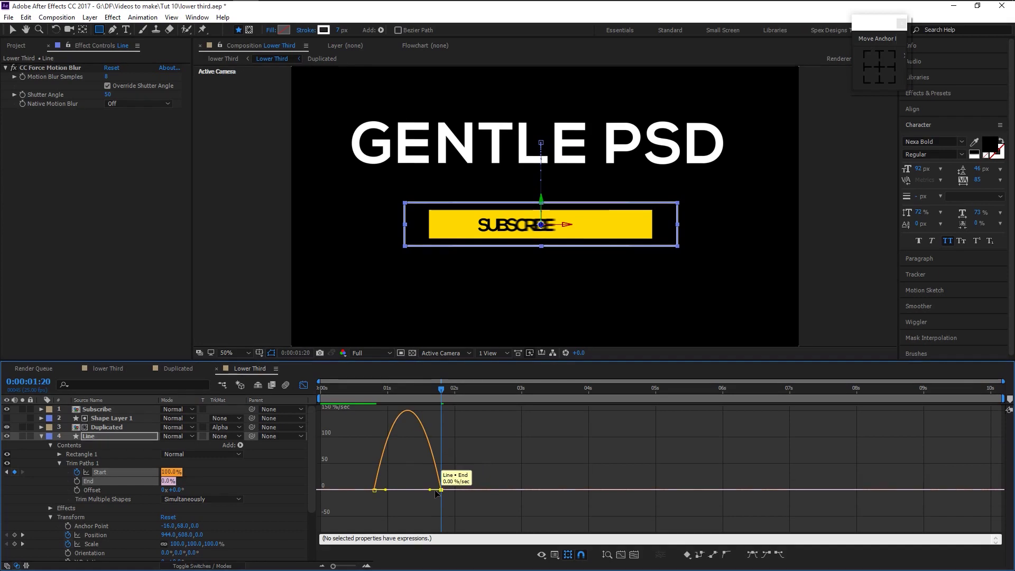
drag(430, 490, 394, 491)
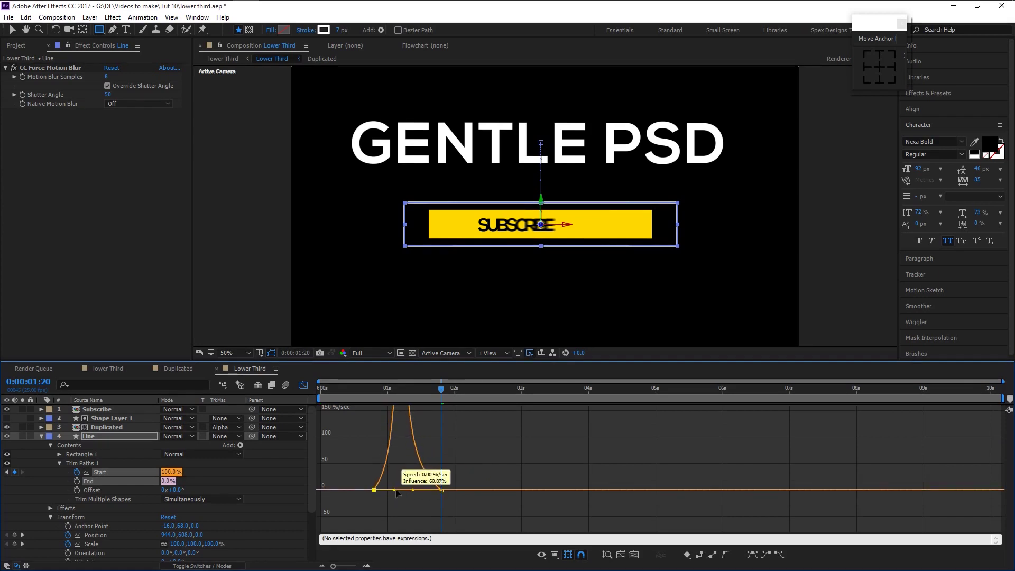
click(42, 437)
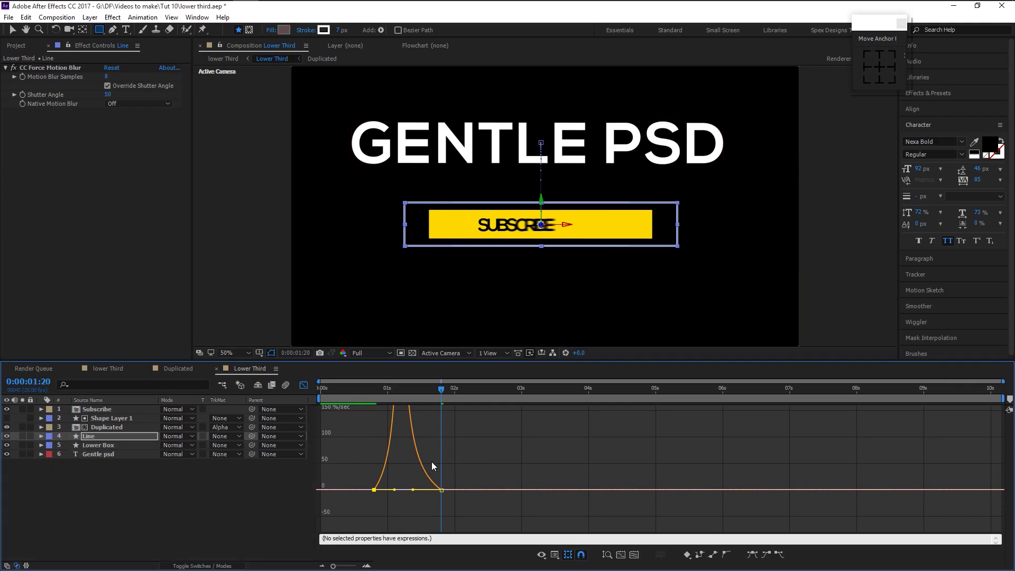
click(304, 385)
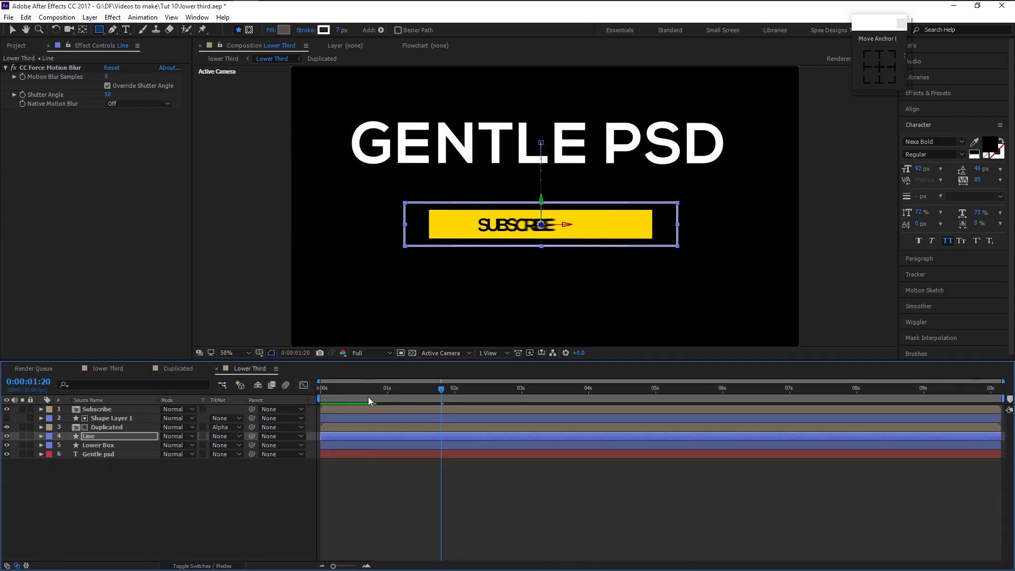
Play the nested Lower Third composition from the start to check how the outline draws on
click(363, 394)
click(238, 506)
key(space)
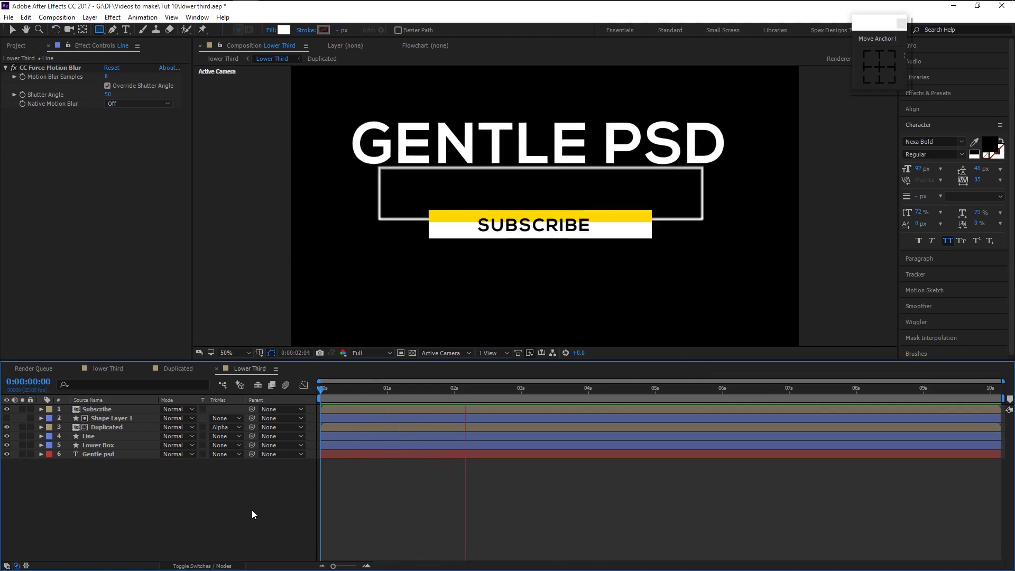
key(space)
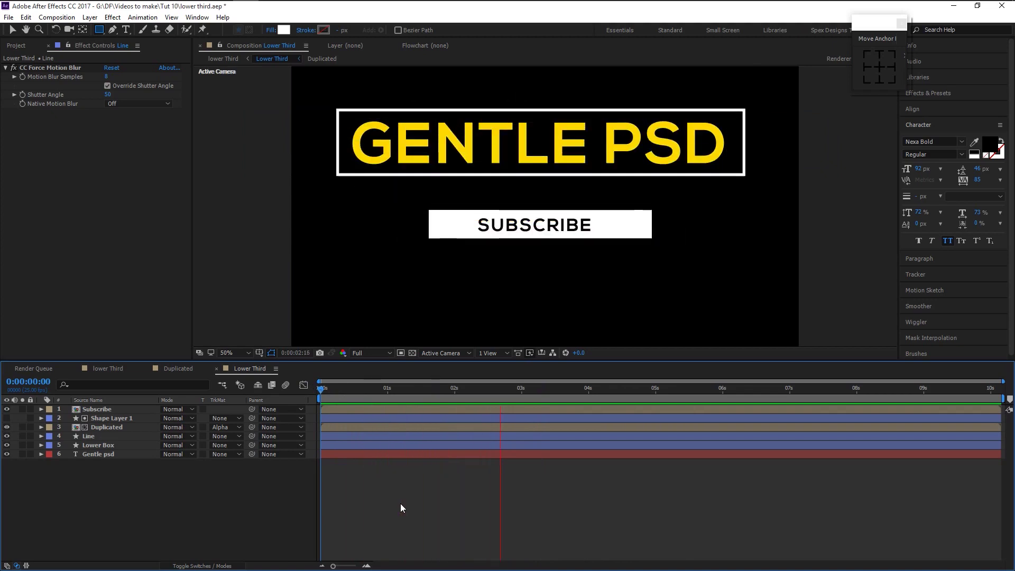
key(space)
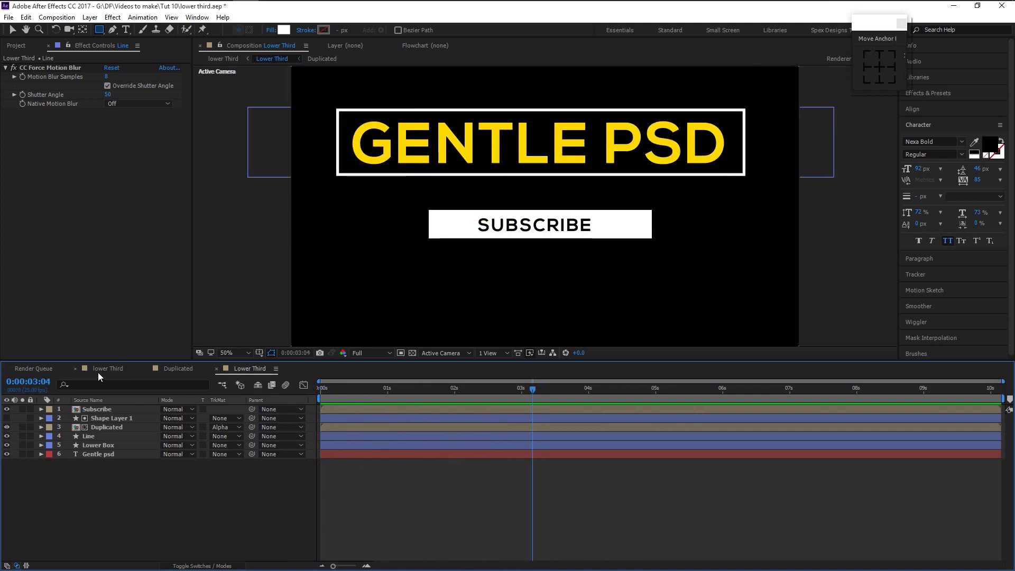
Return to the main lower Third composition and play it from the start to check the intro and outro
click(100, 370)
key(Home)
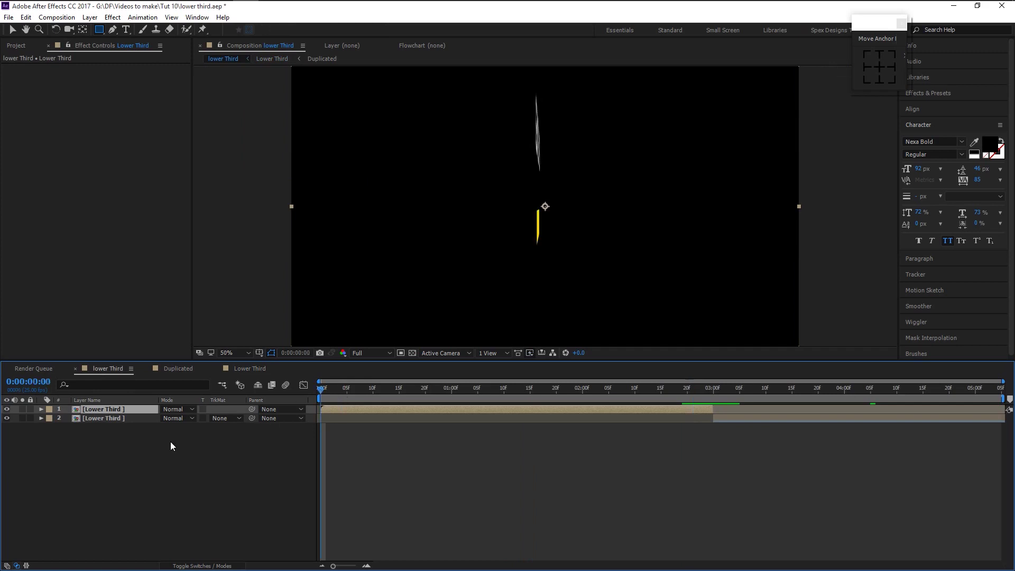
click(170, 442)
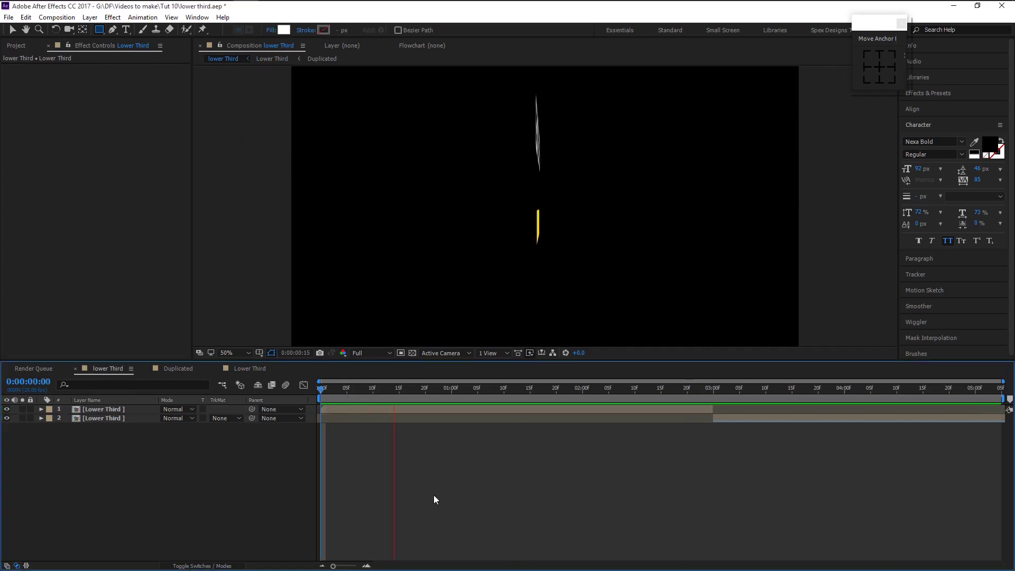